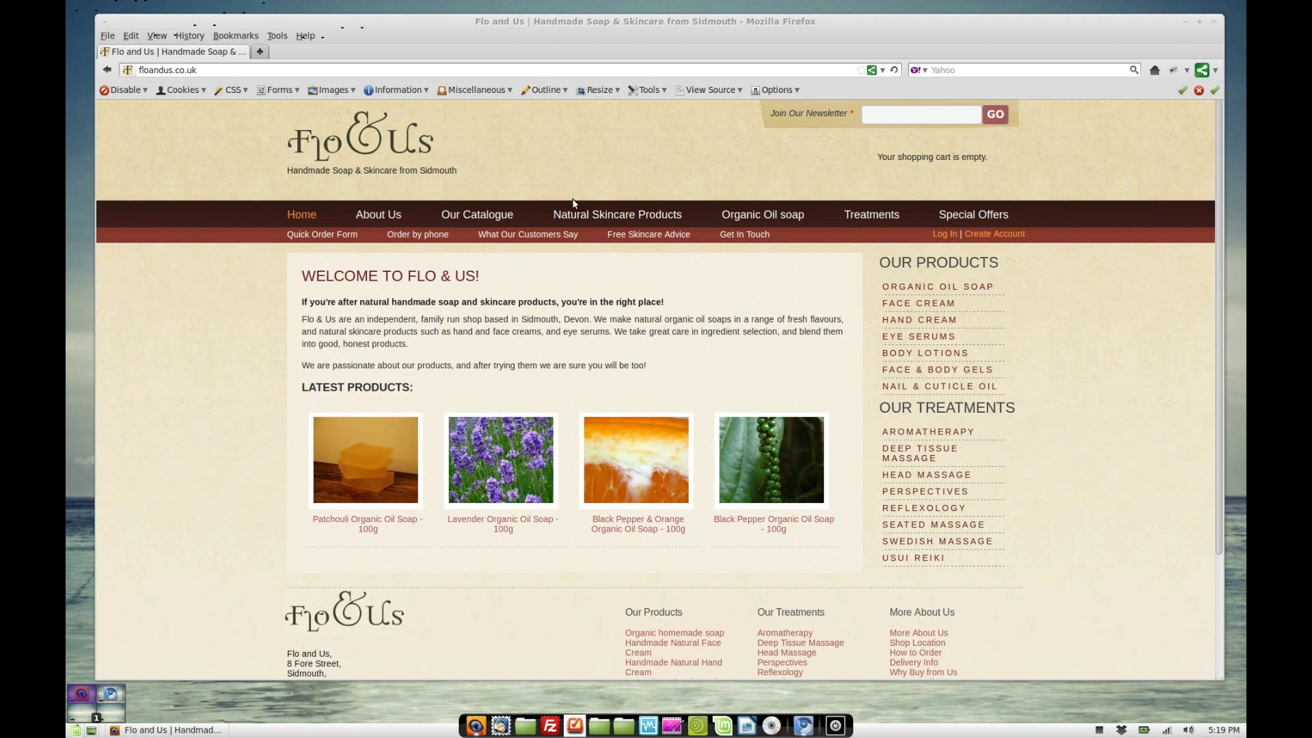
Log in as admin with the saved credentials and highlight the WELCOME, ADMIN heading
click(945, 235)
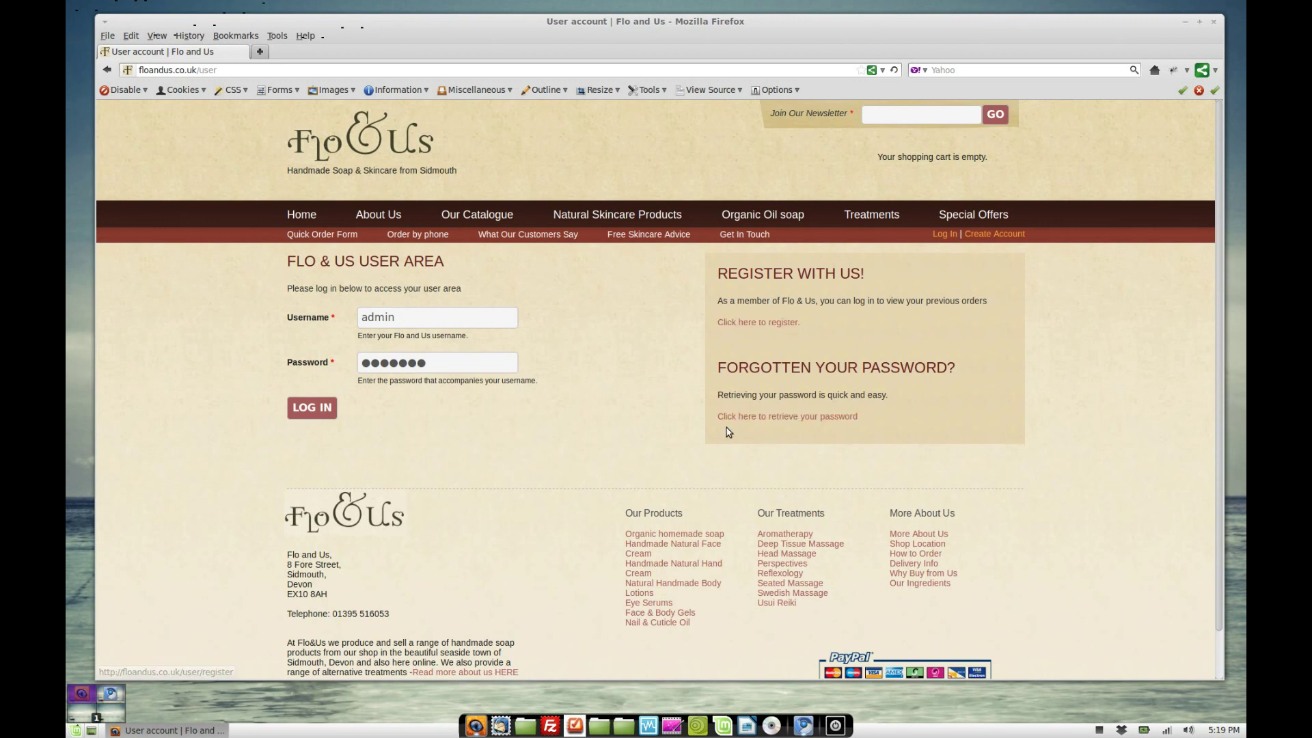
click(335, 410)
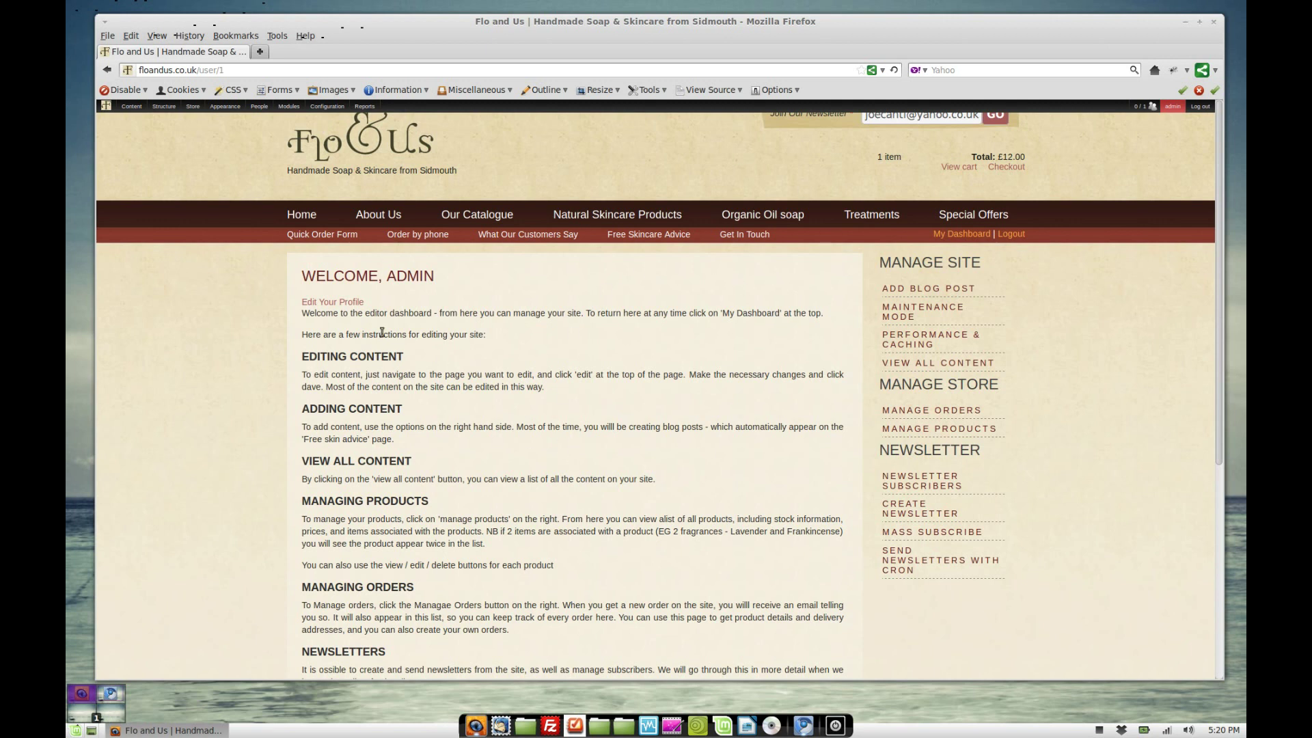
drag(301, 275, 438, 280)
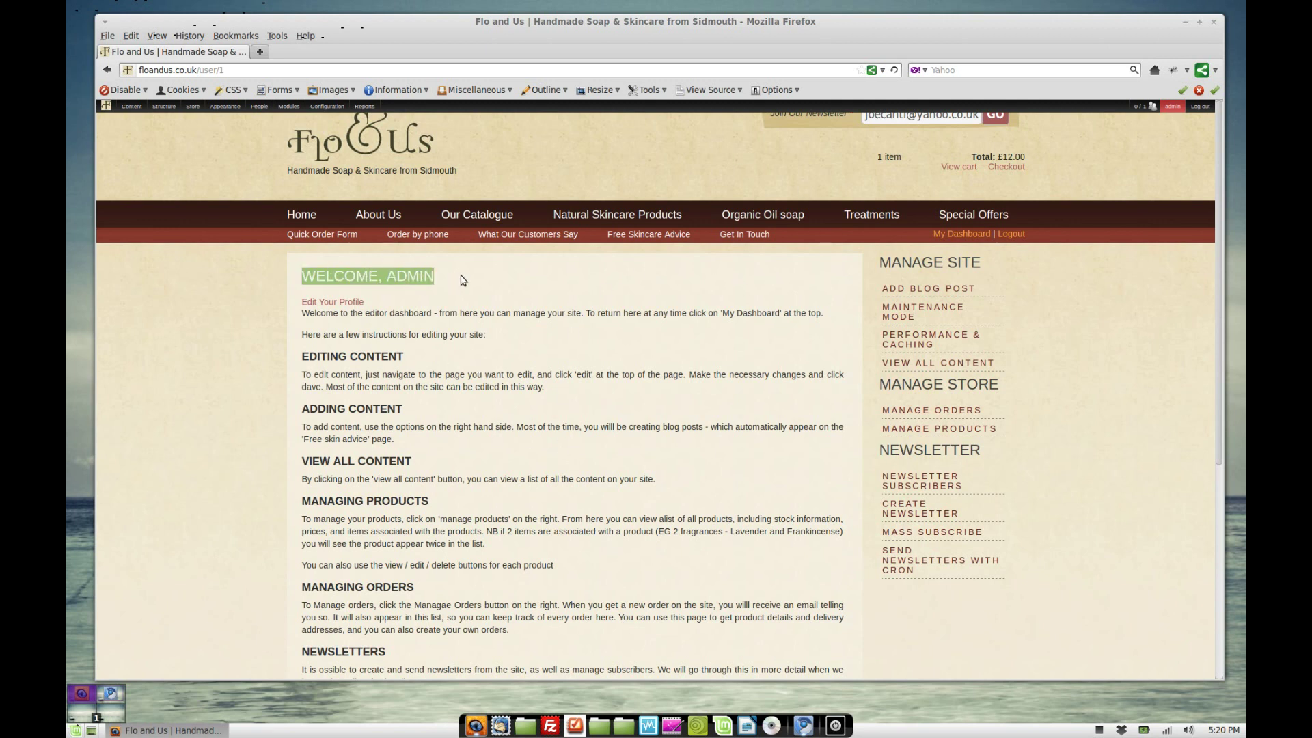
click(463, 280)
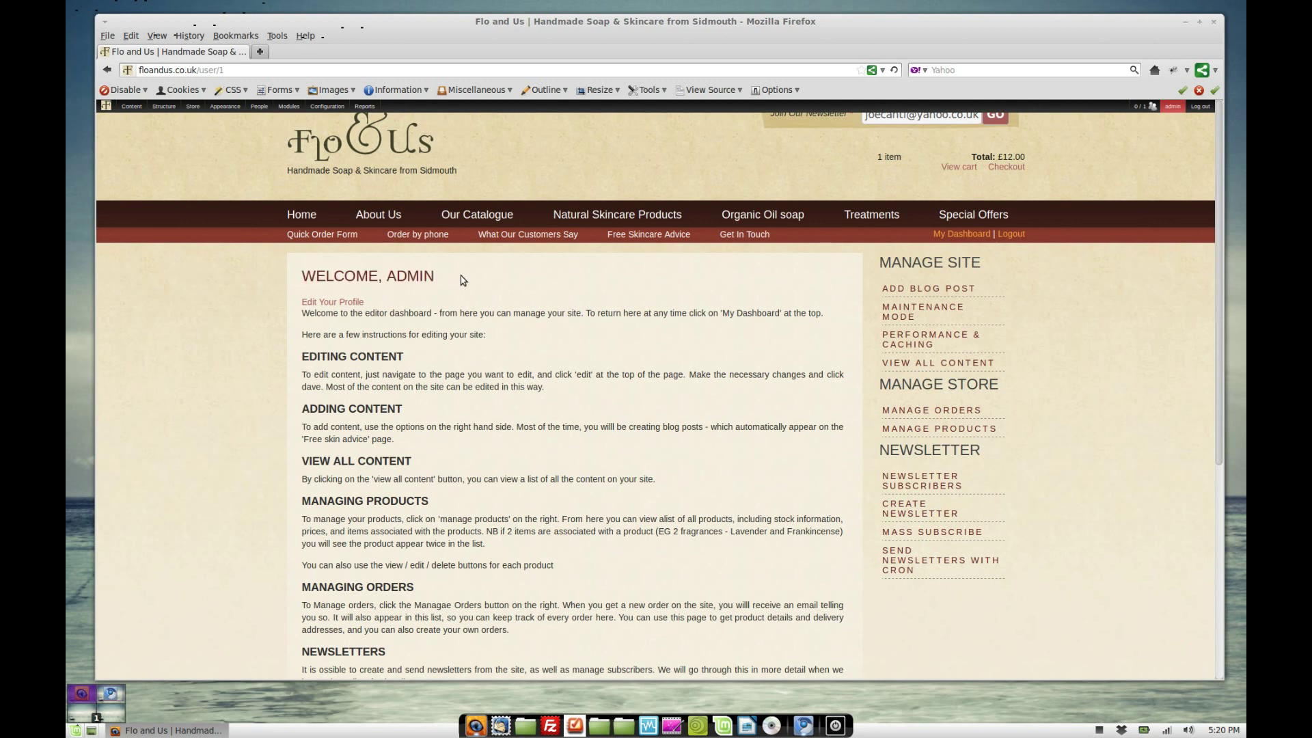
In Chromium, log in with the customer account's username and password
click(111, 694)
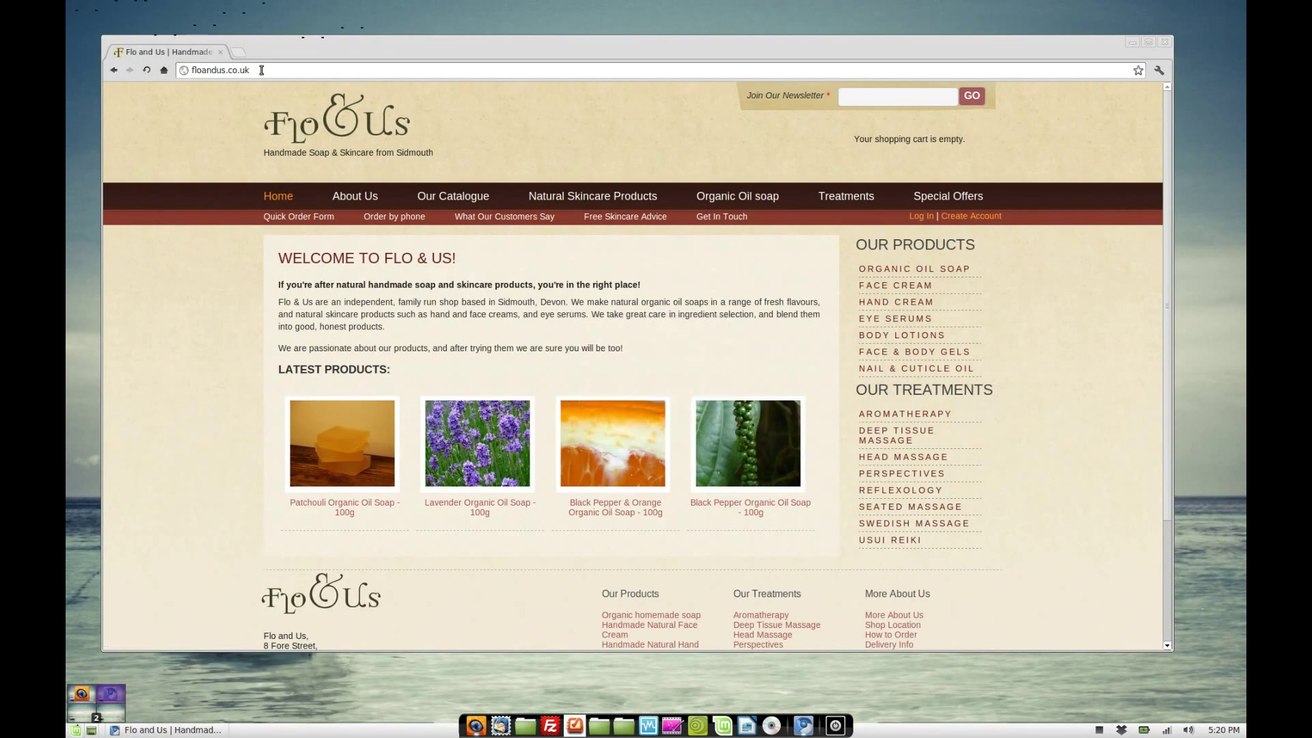
click(922, 216)
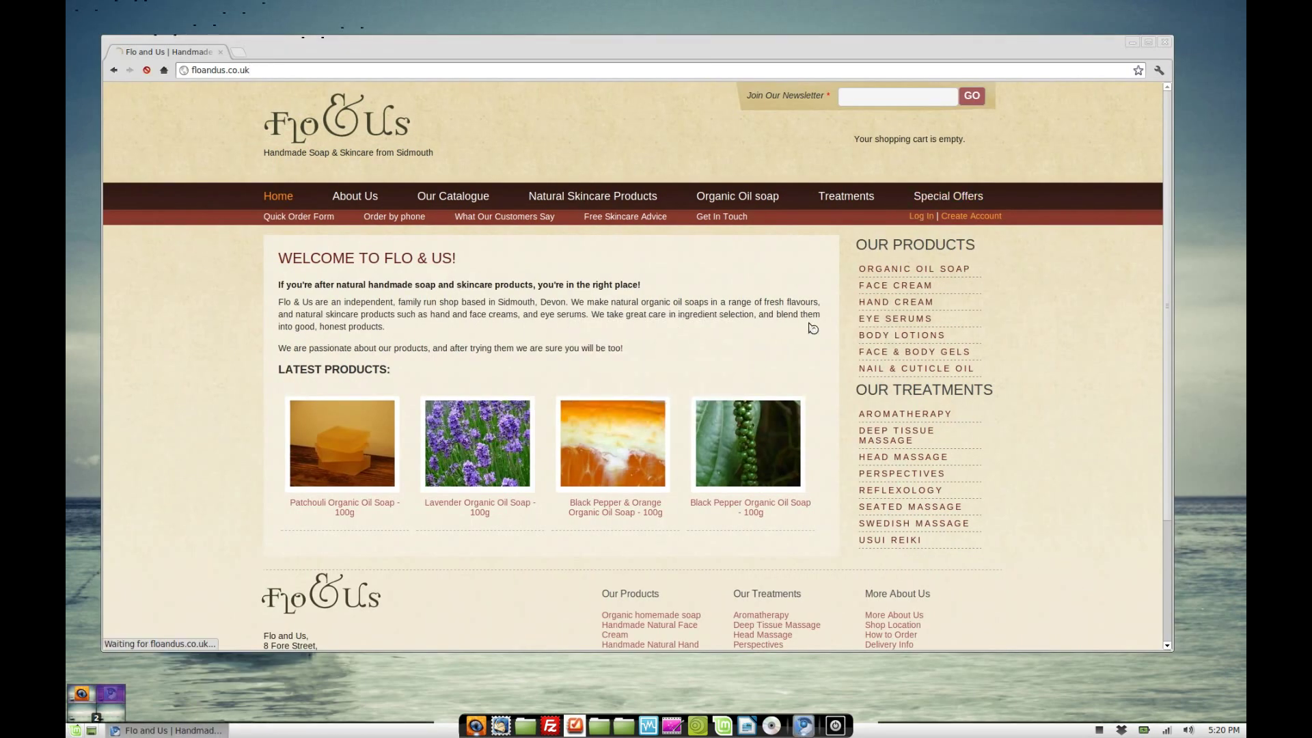
click(410, 301)
text(cu)
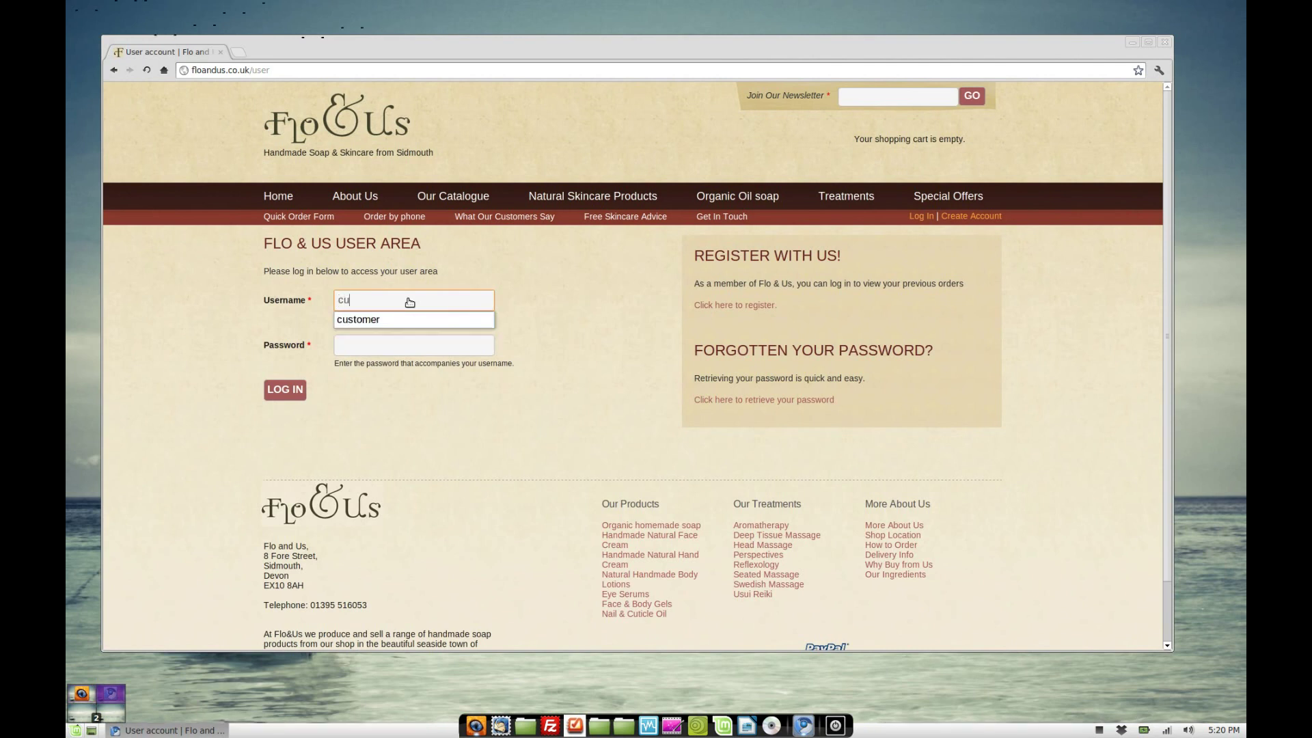
text(stomer)
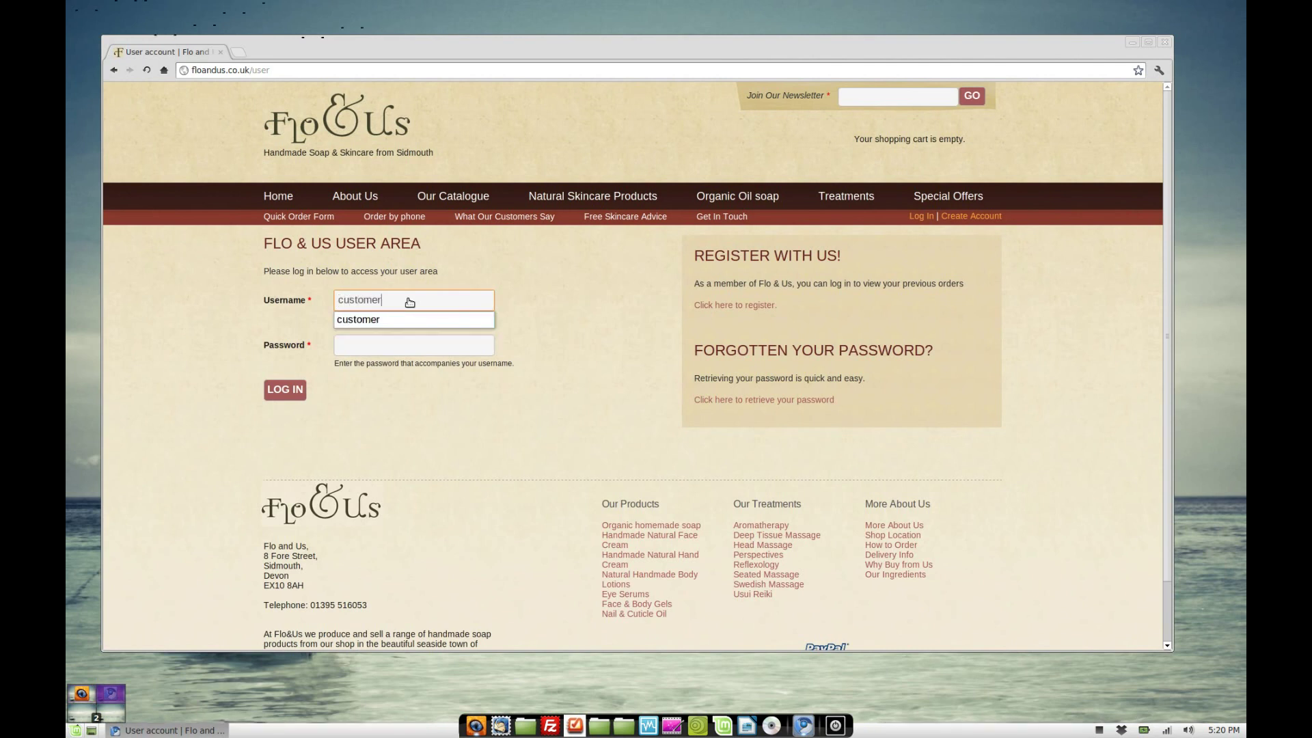
click(395, 347)
text(******)
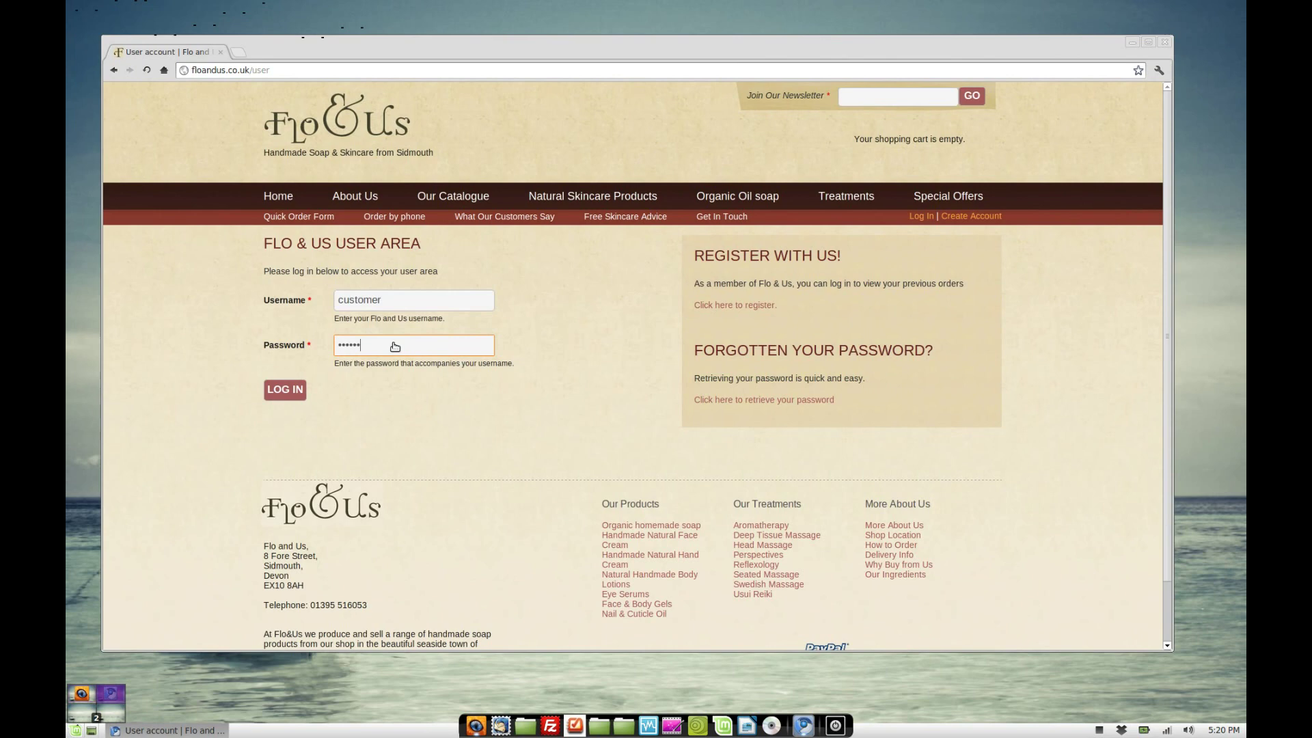
click(297, 395)
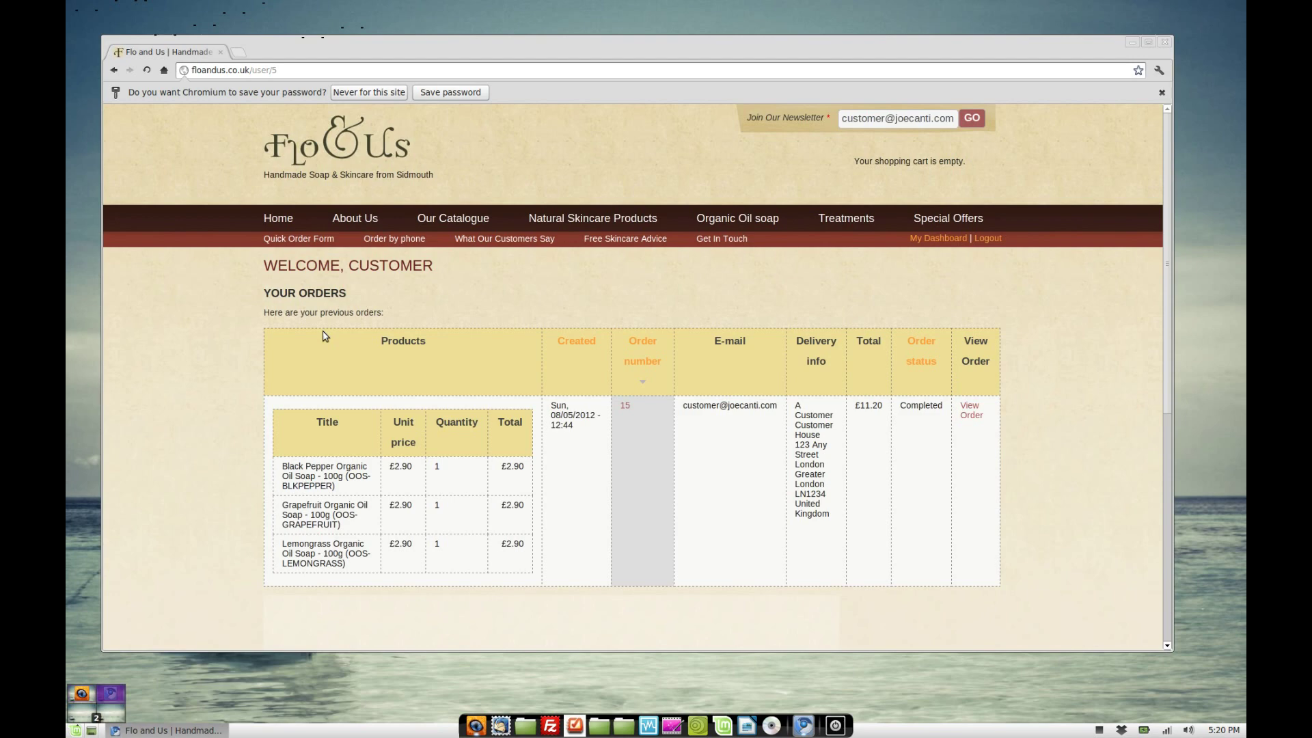
Highlight the WELCOME, CUSTOMER heading and review the one £11.20 completed order
drag(265, 268, 466, 270)
click(354, 266)
double_click(355, 266)
click(505, 279)
scroll(386, 300, down, 4)
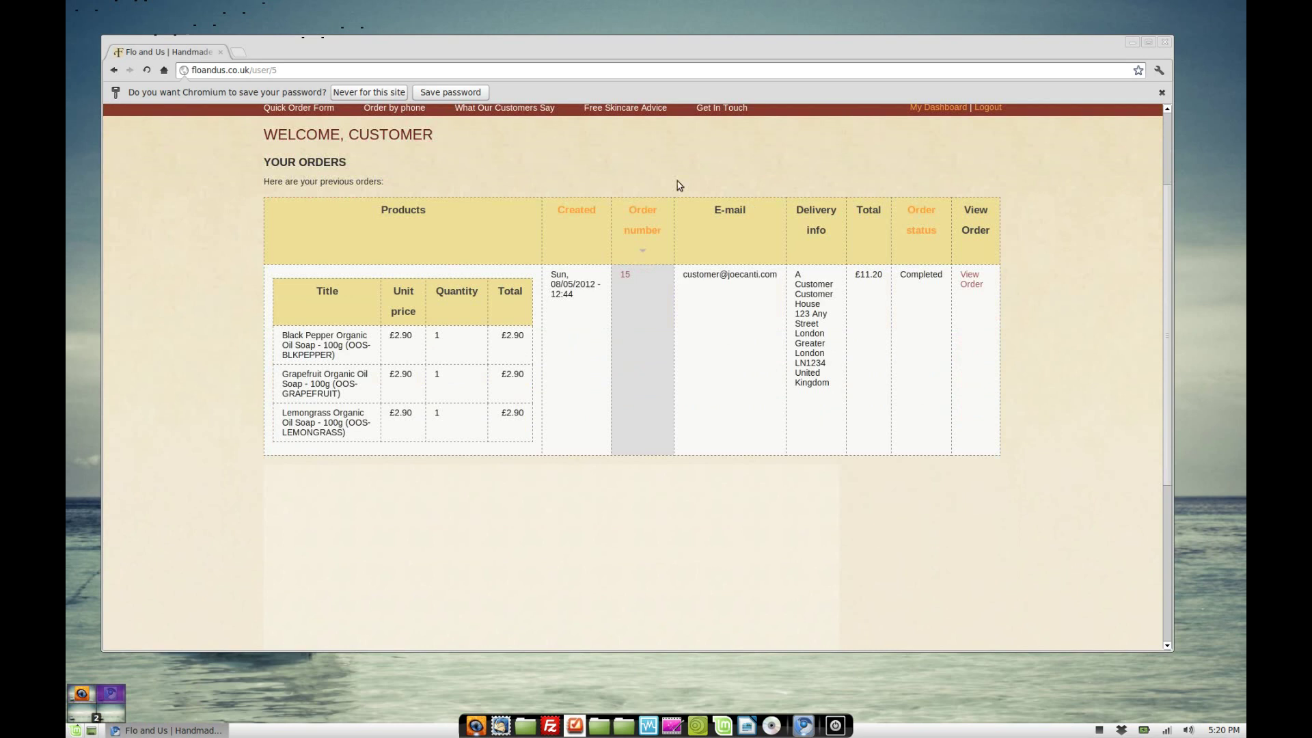
scroll(602, 513, up, 4)
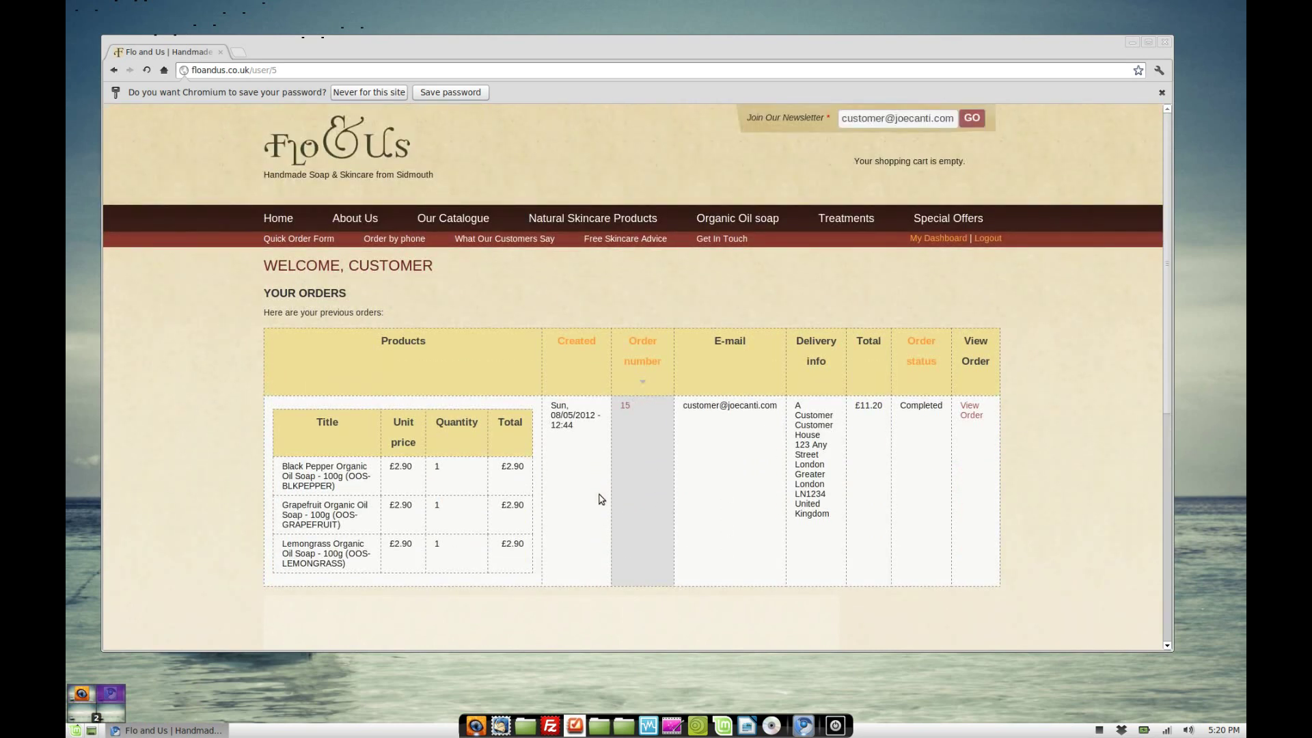
Close Chromium and reload the admin dashboard in Firefox via My Dashboard
click(1165, 41)
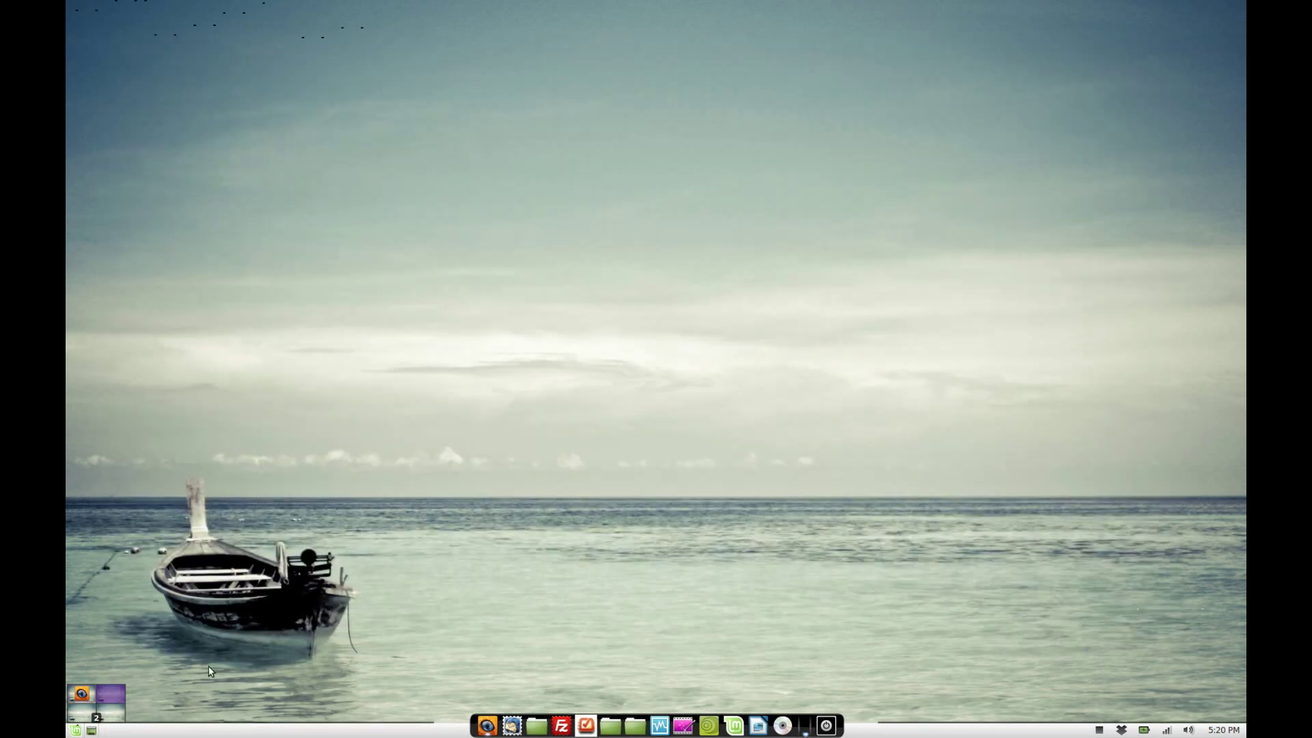
click(81, 691)
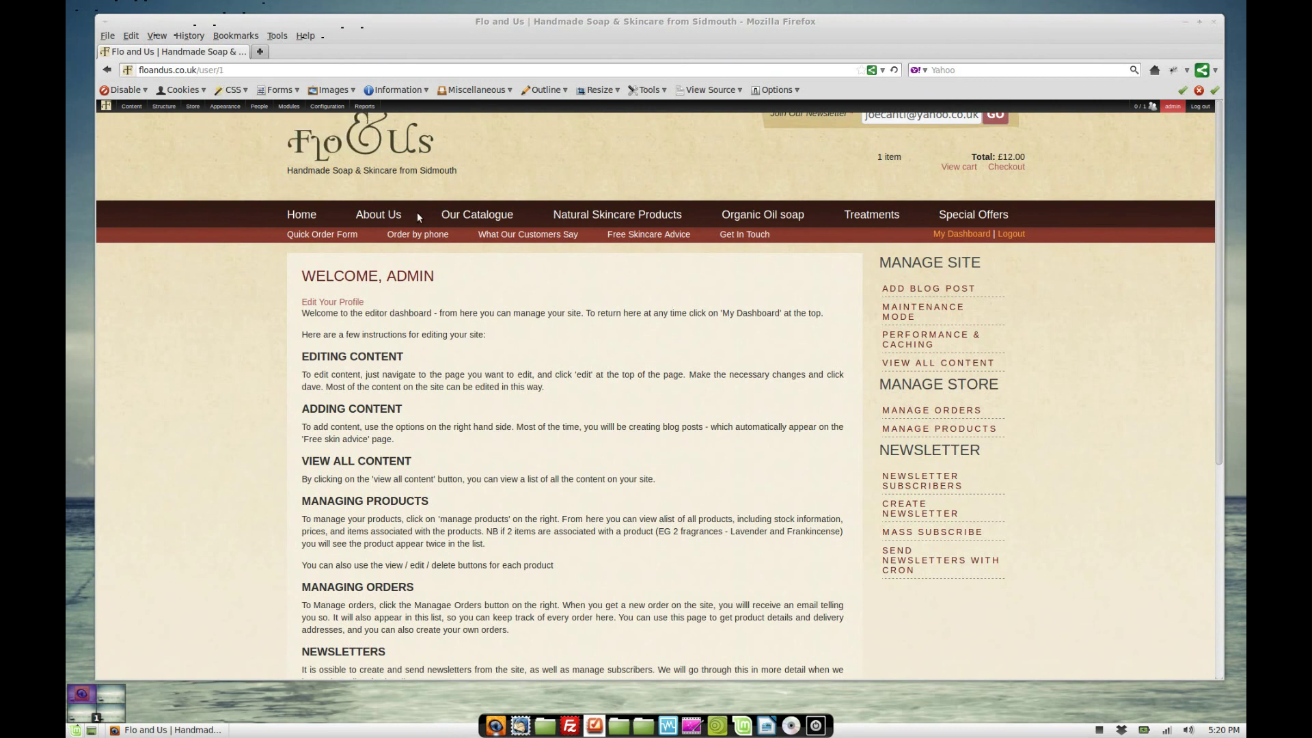
click(977, 234)
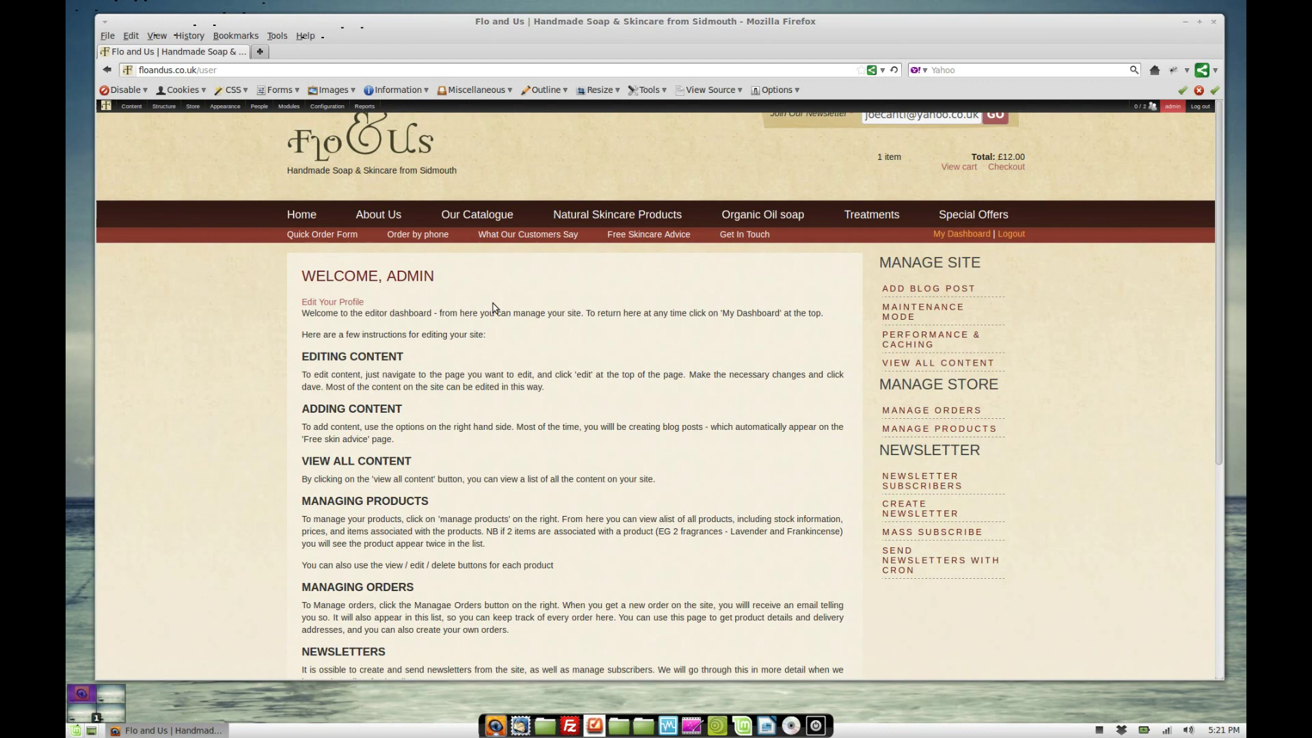
Visit the About Us, How to Order and Delivery Info pages, then the Product Catalogue
click(380, 216)
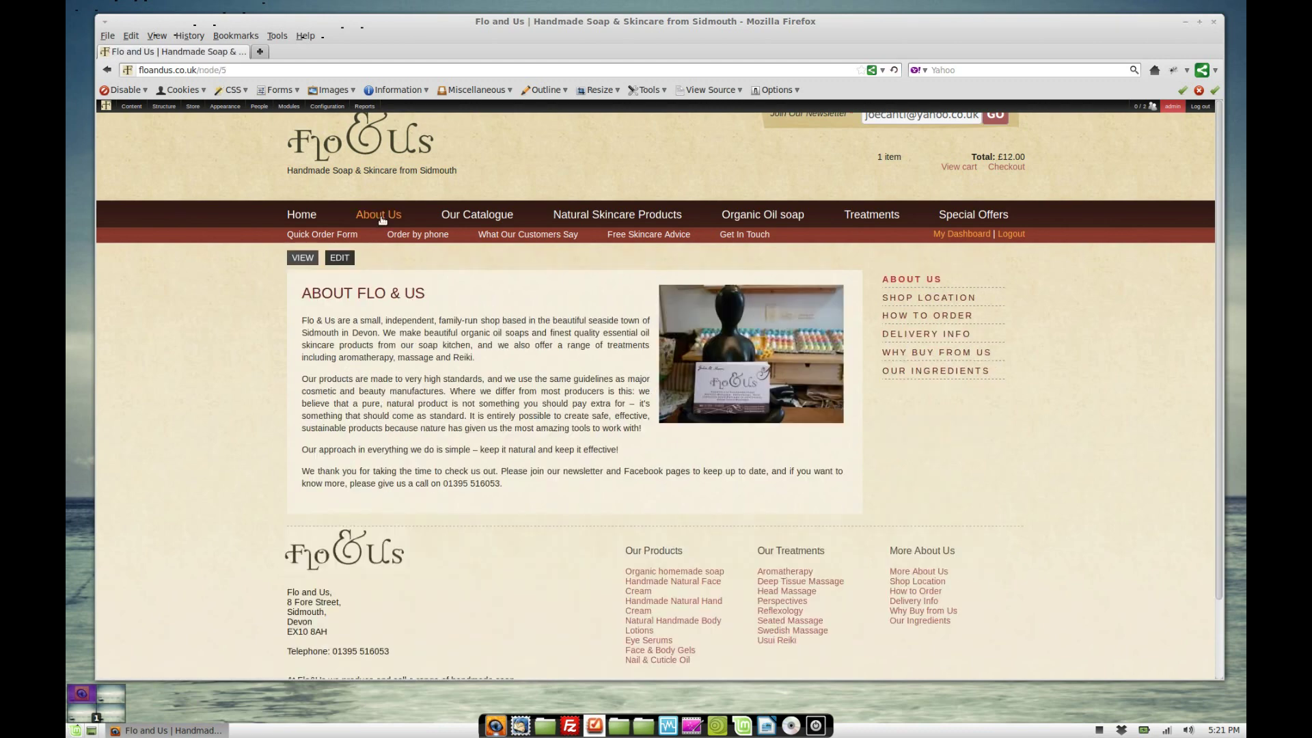
click(933, 301)
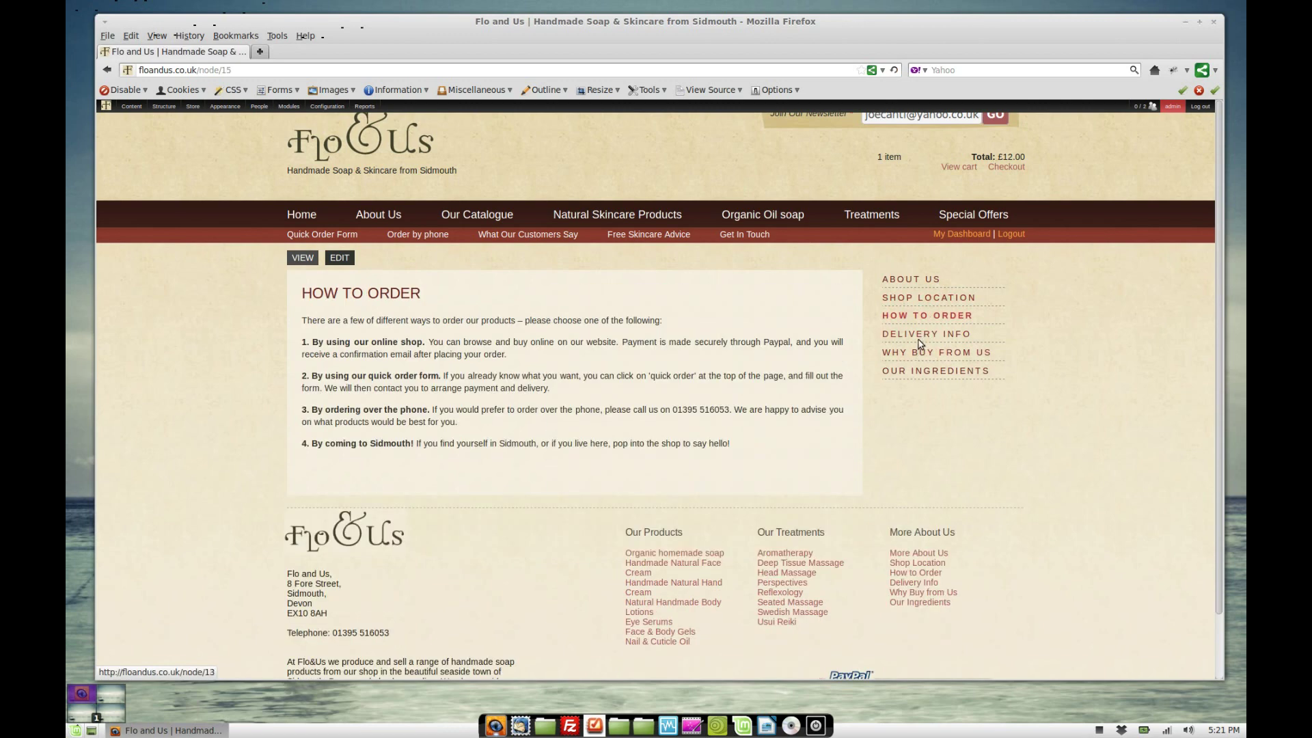
click(920, 335)
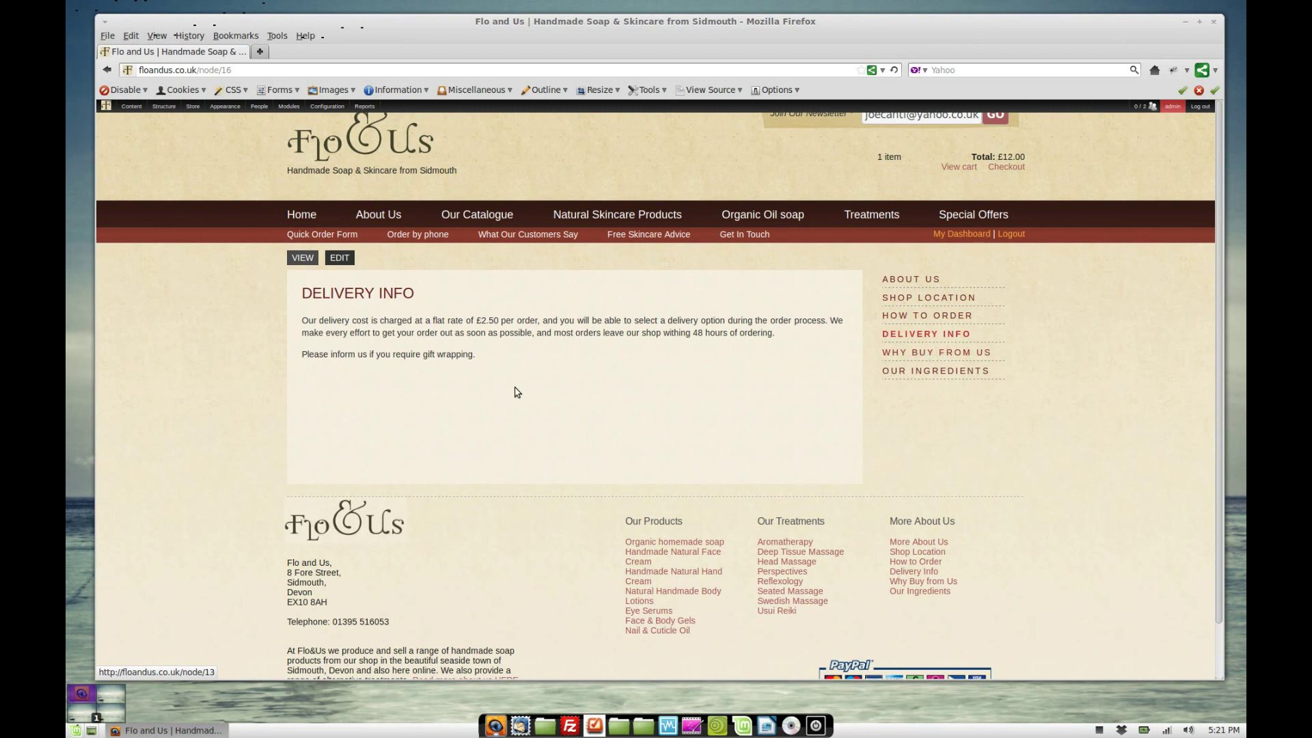
click(489, 217)
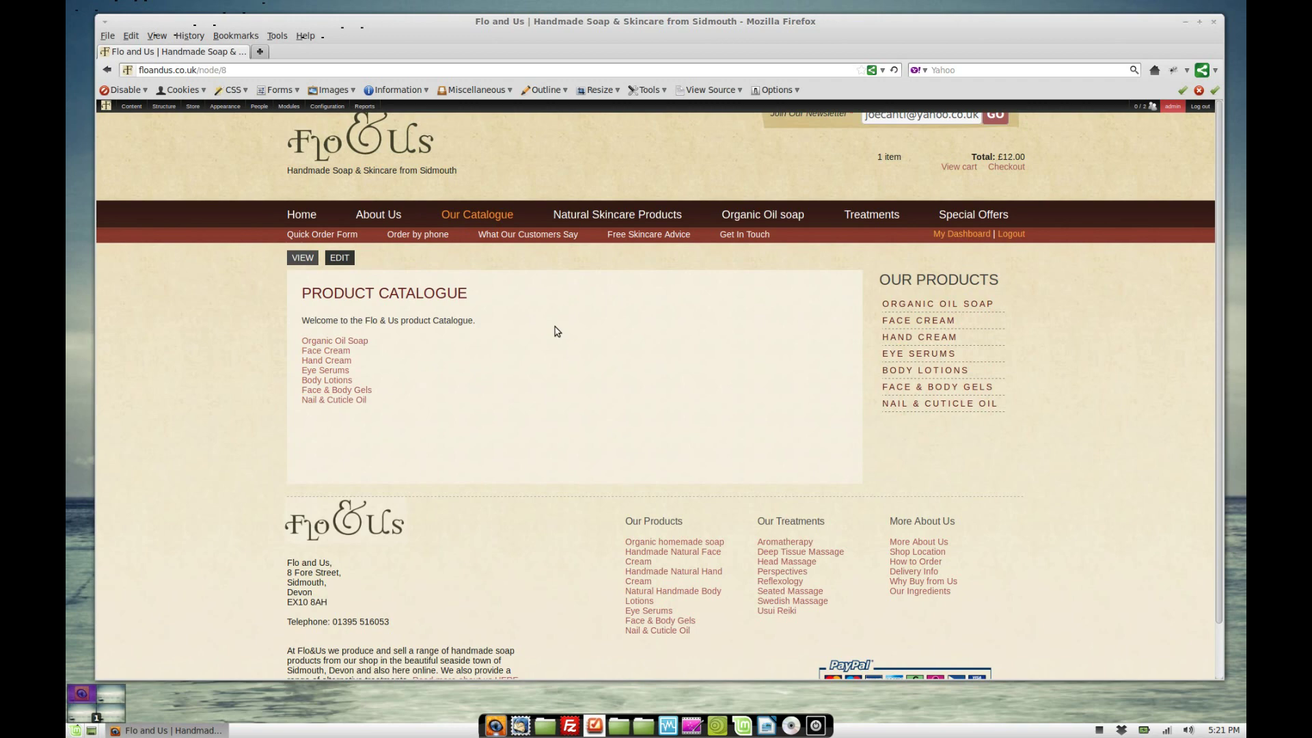
Open Natural Skincare Products, then browse the Organic Oil Soaps page
click(614, 220)
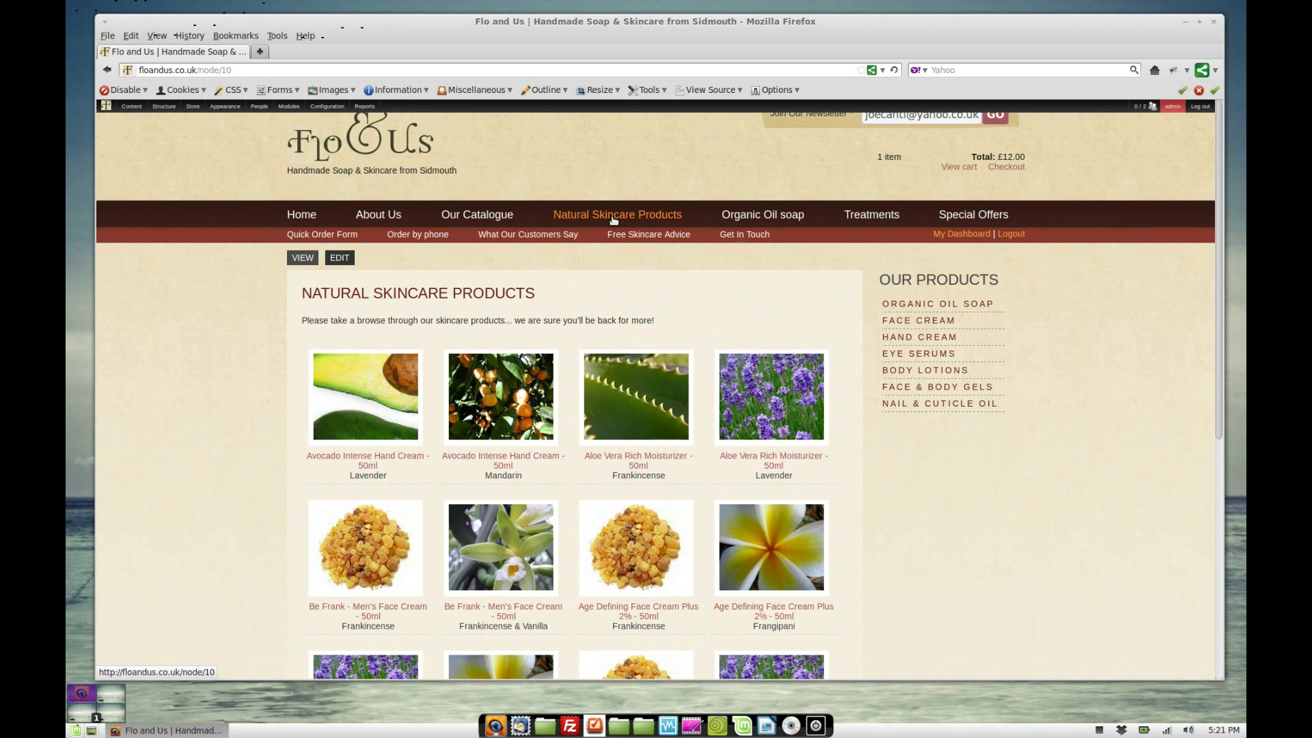
click(762, 216)
scroll(655, 317, down, 3)
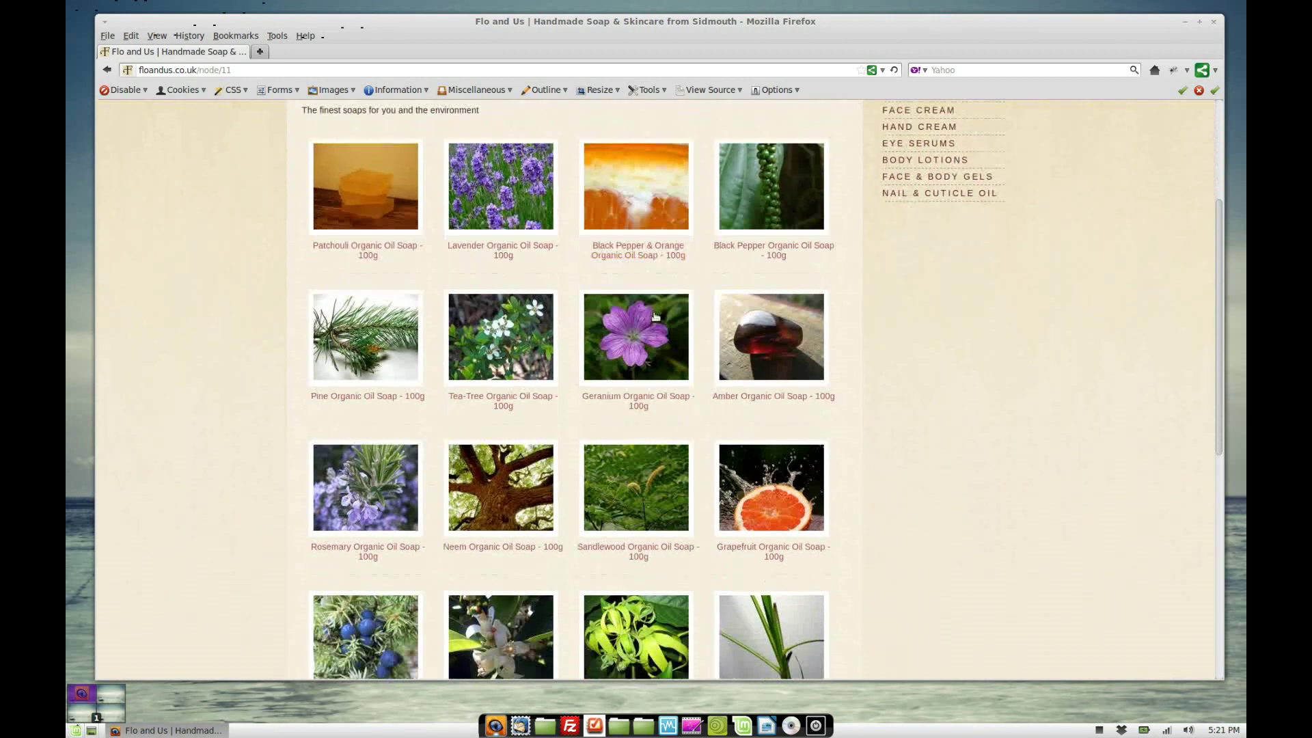
scroll(655, 316, down, 3)
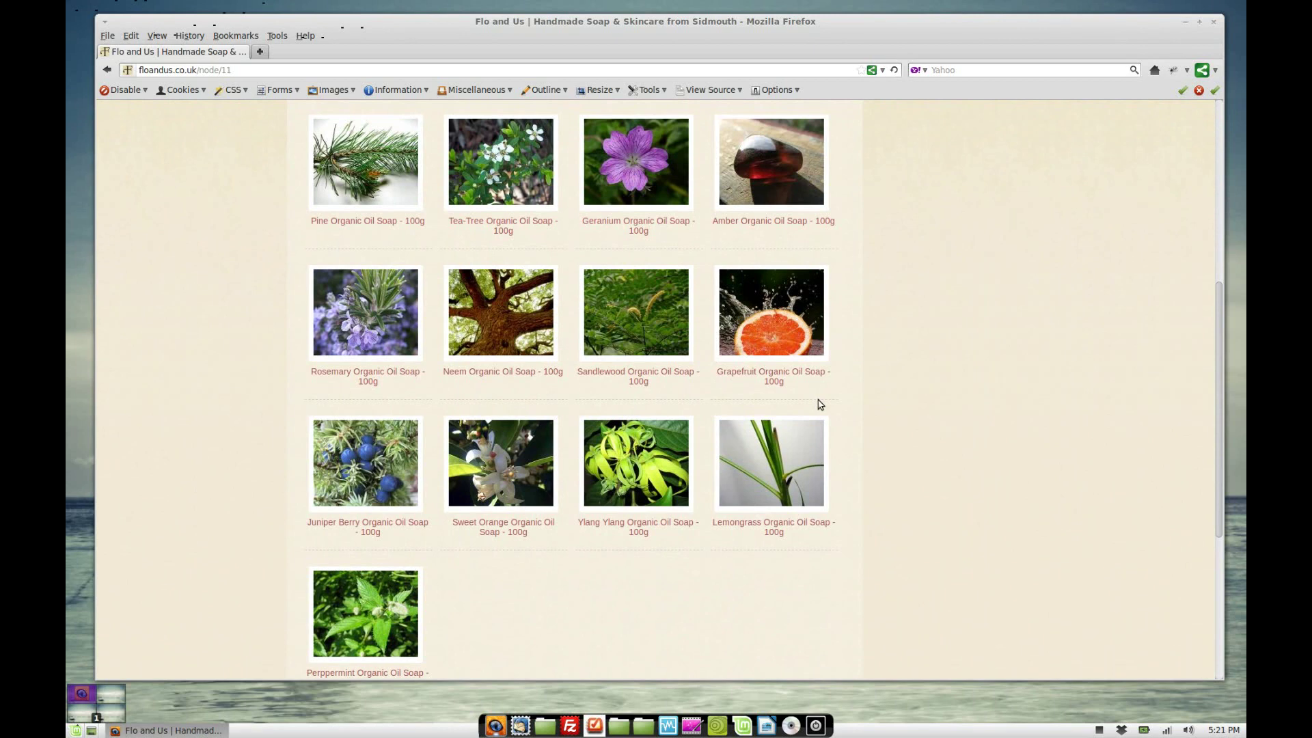
scroll(685, 444, up, 6)
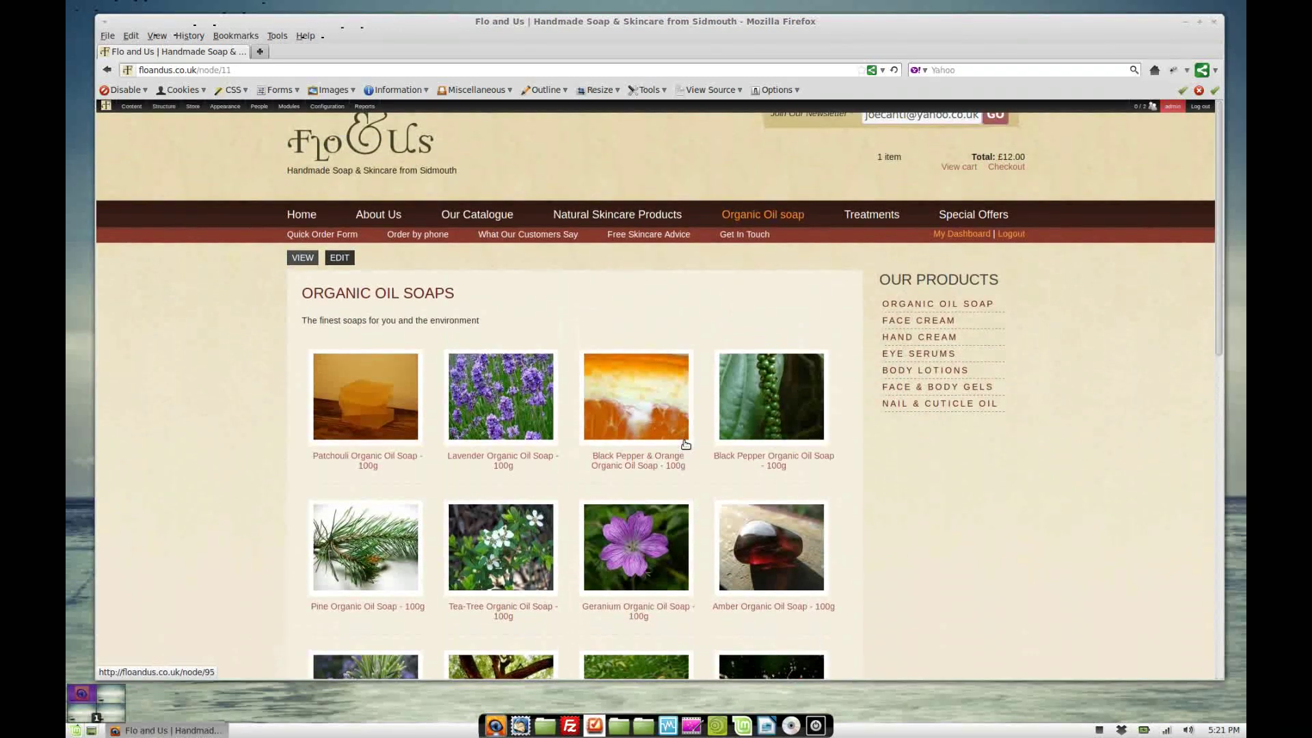
Return to Natural Skincare, view Face Cream and another category, then open Hand Cream
click(611, 215)
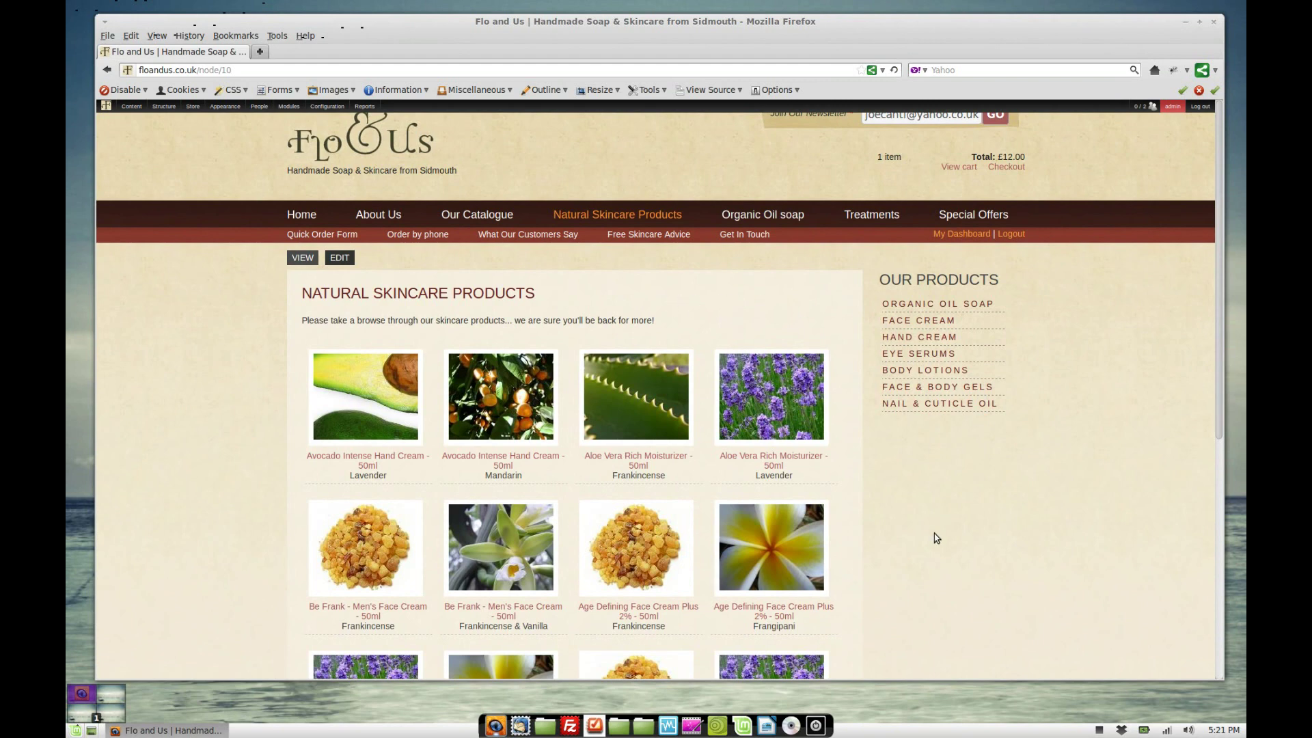
click(916, 322)
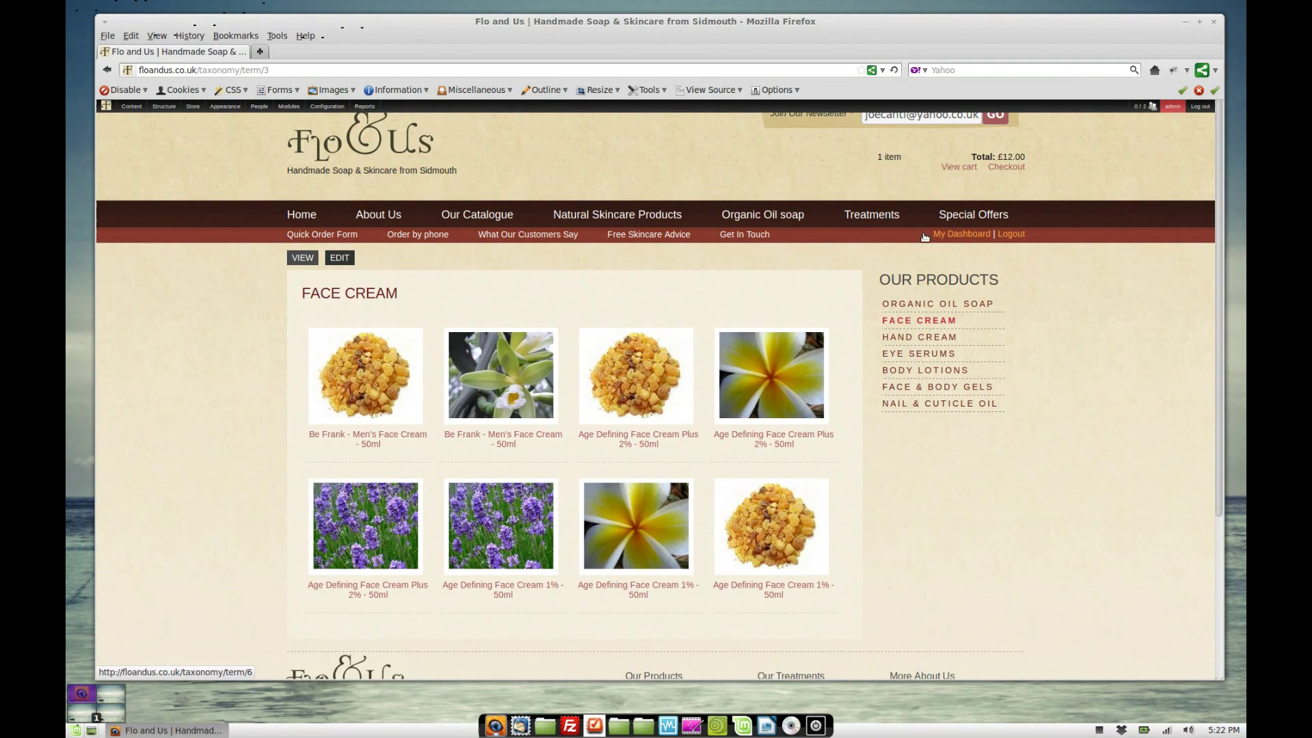
click(933, 303)
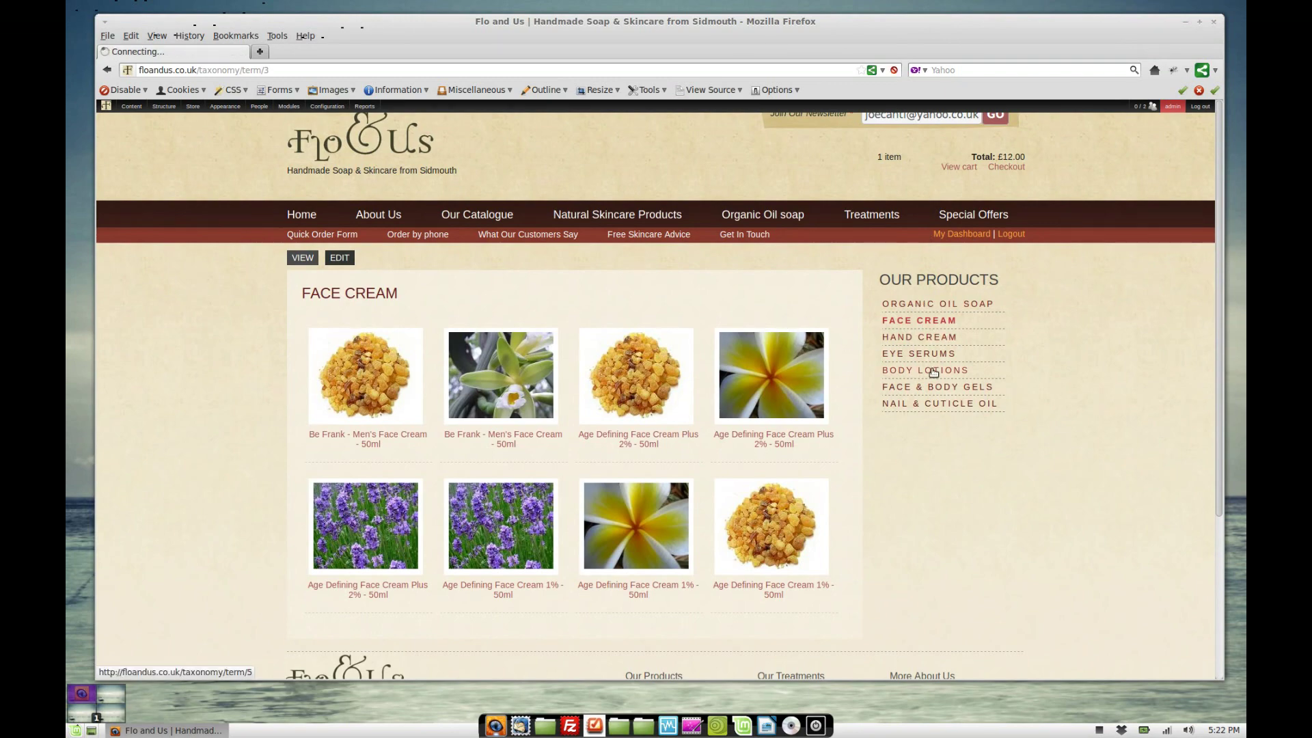
scroll(583, 350, down, 5)
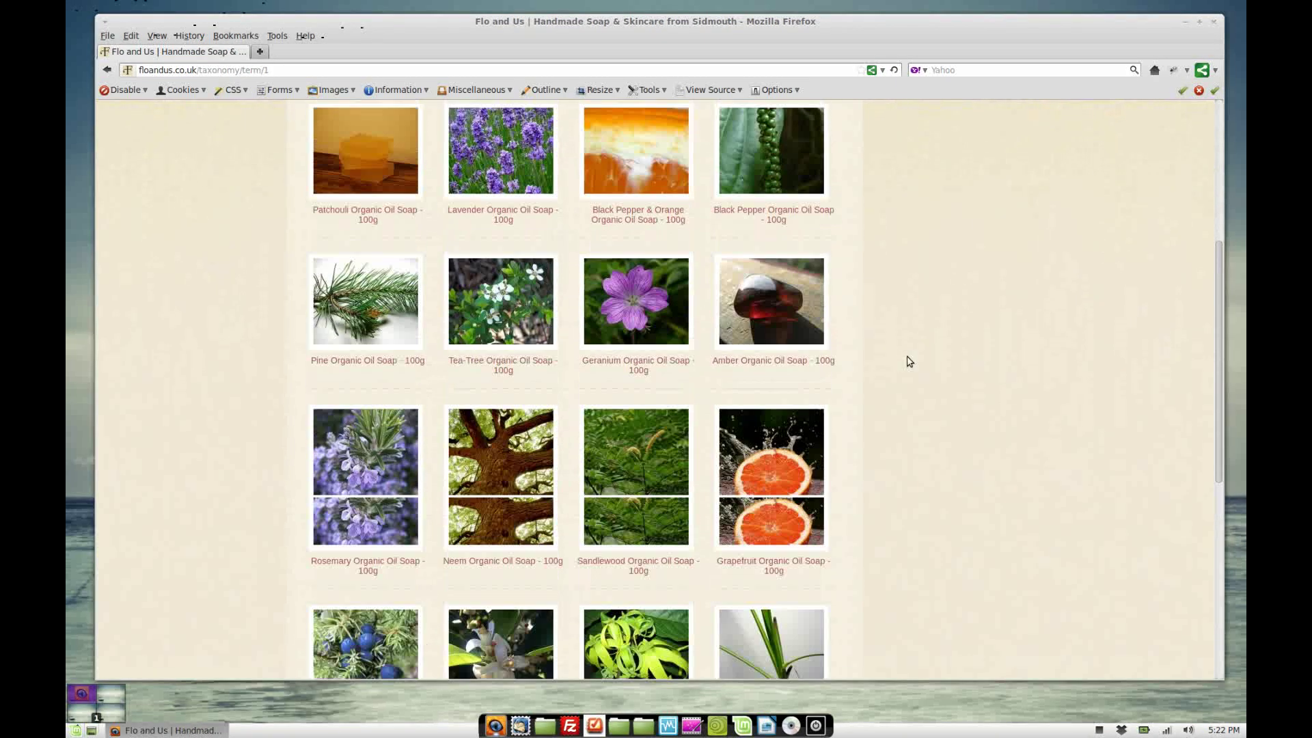
scroll(905, 357, up, 5)
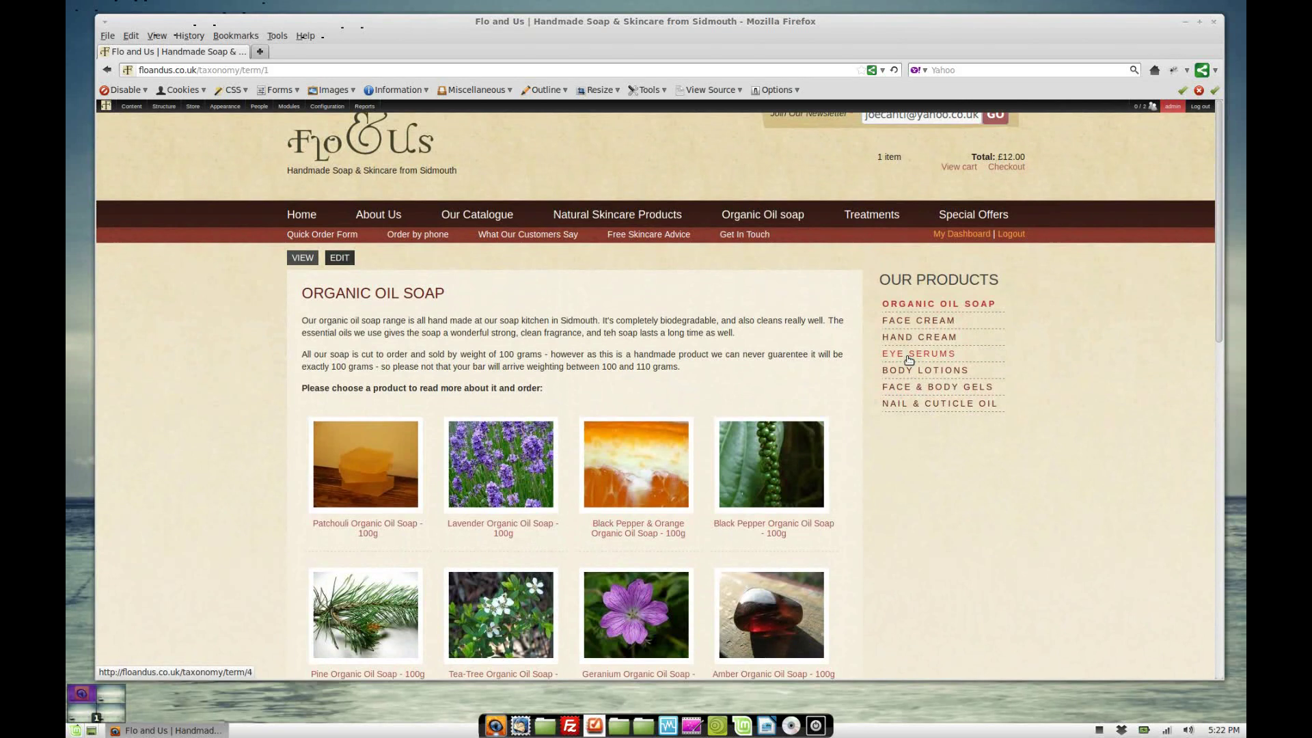
click(917, 336)
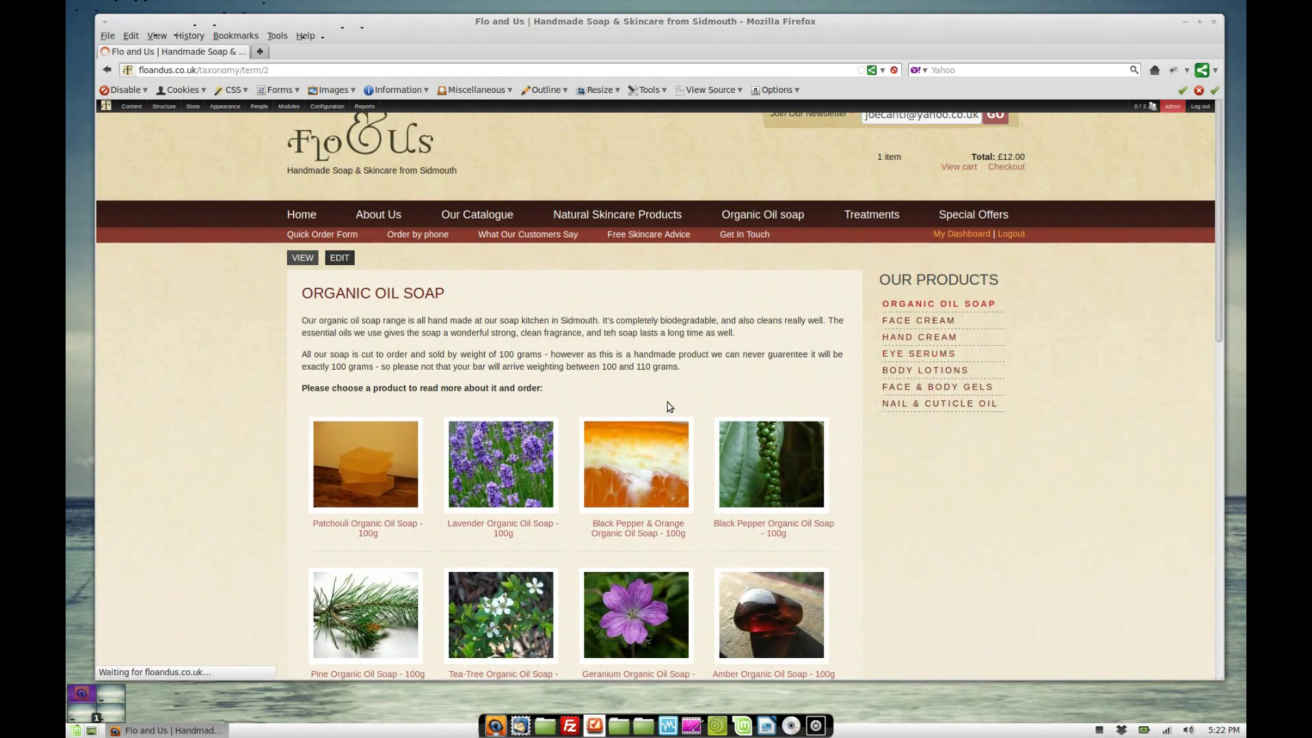
View the Treatments, Aromatherapy and Head Massage pages, then open Special Offers
click(871, 216)
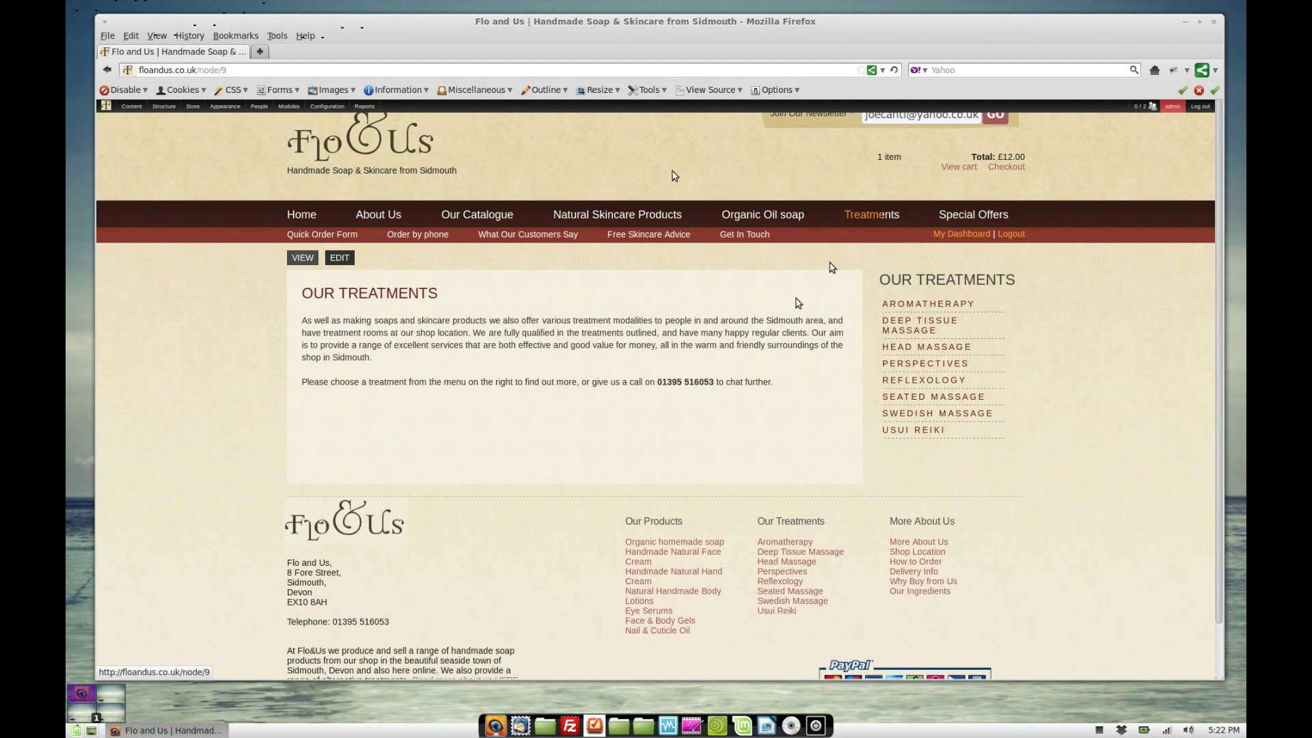
click(909, 303)
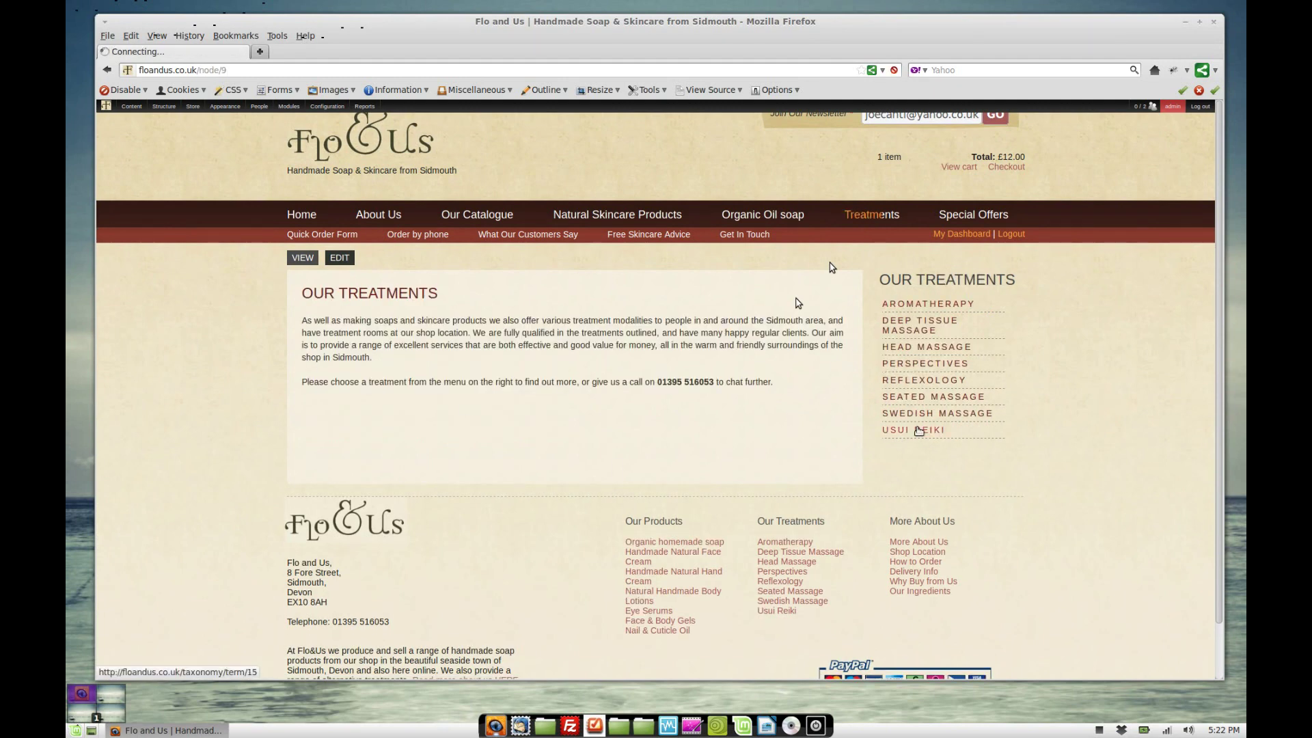
click(913, 347)
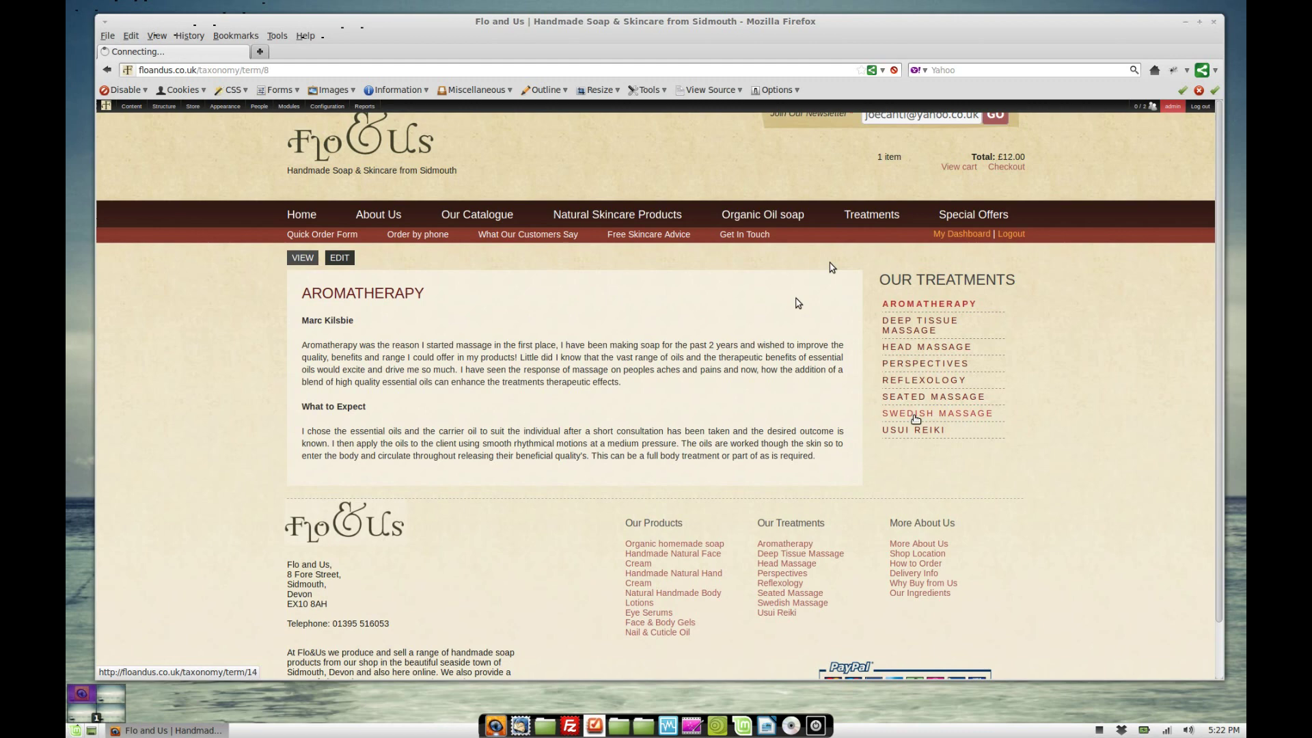
click(906, 302)
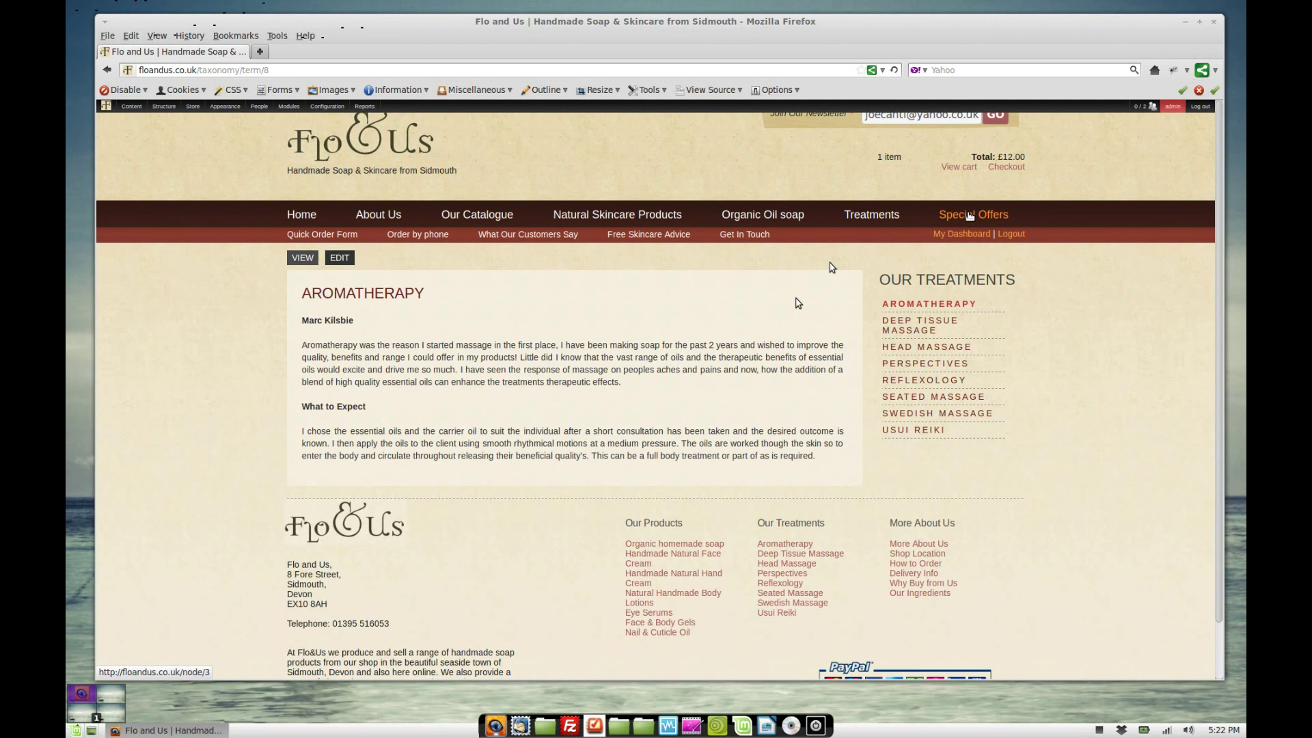
click(970, 216)
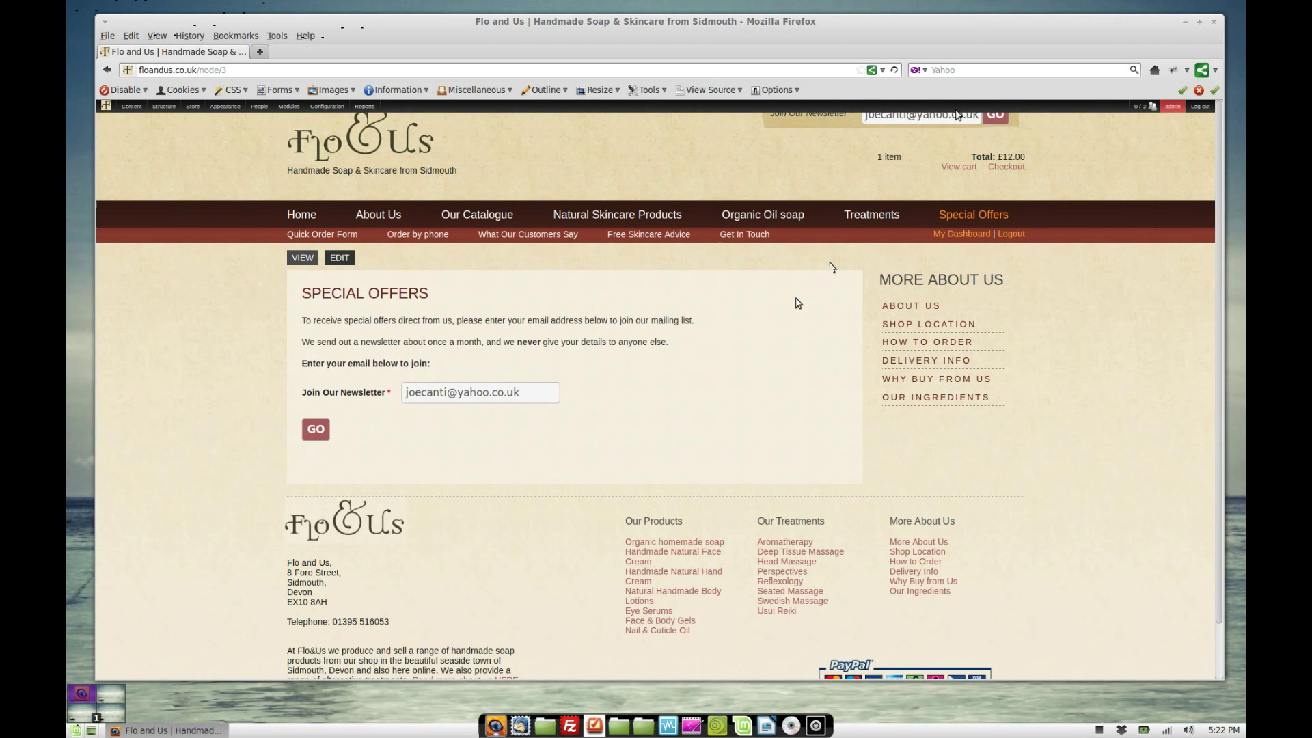
Log out, then go from Special Offers to the Quick Order Form as a visitor
click(1011, 234)
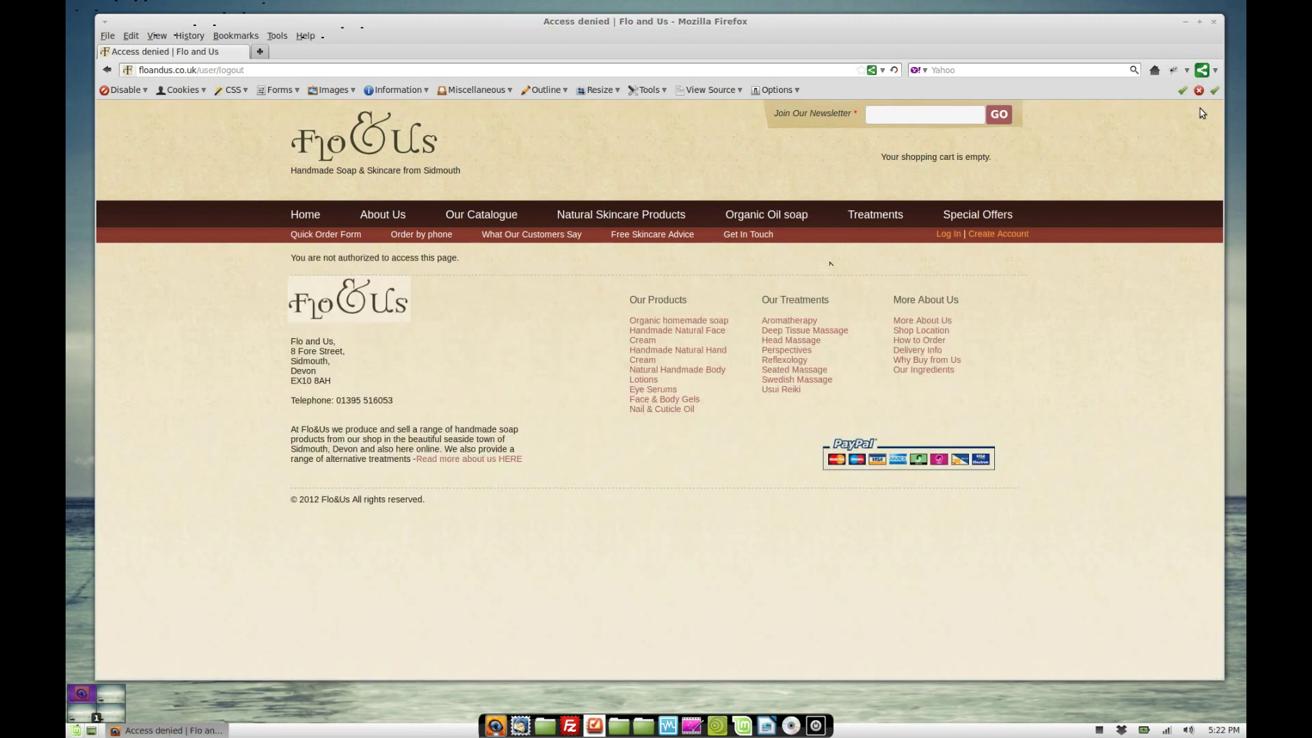
click(901, 118)
click(975, 215)
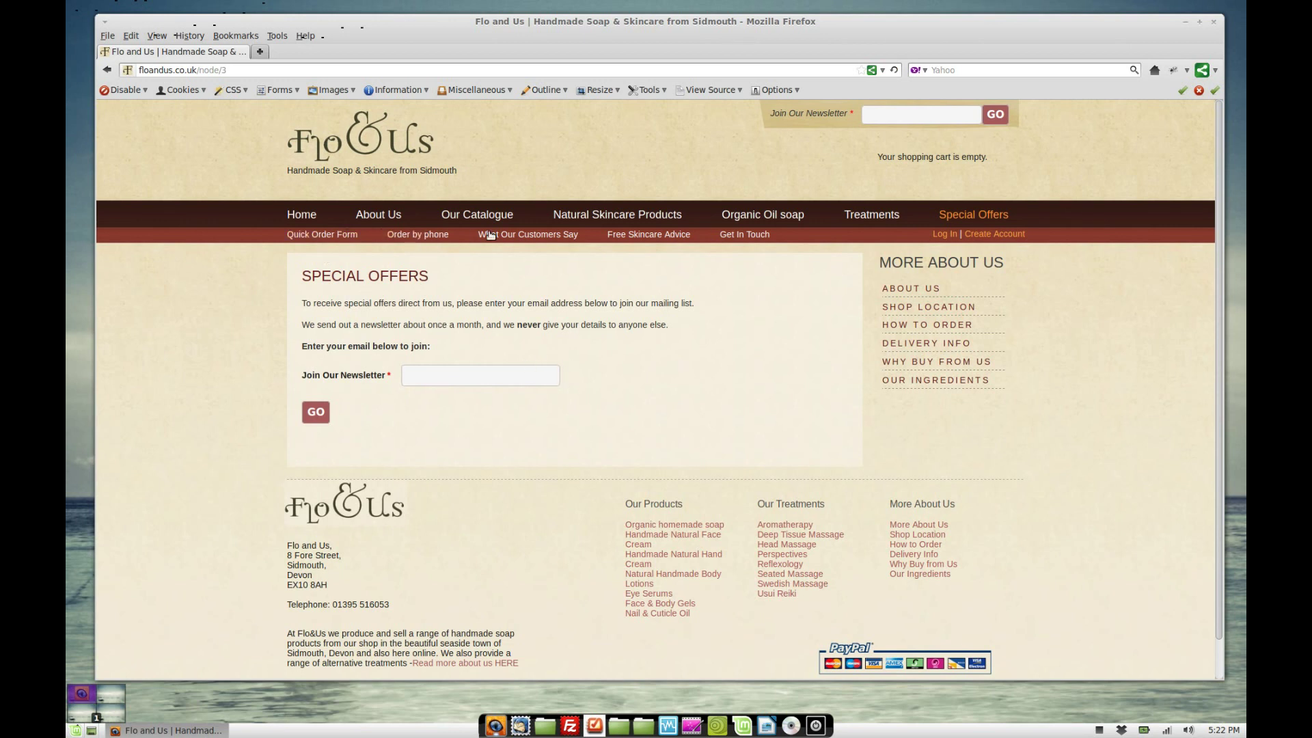
click(311, 236)
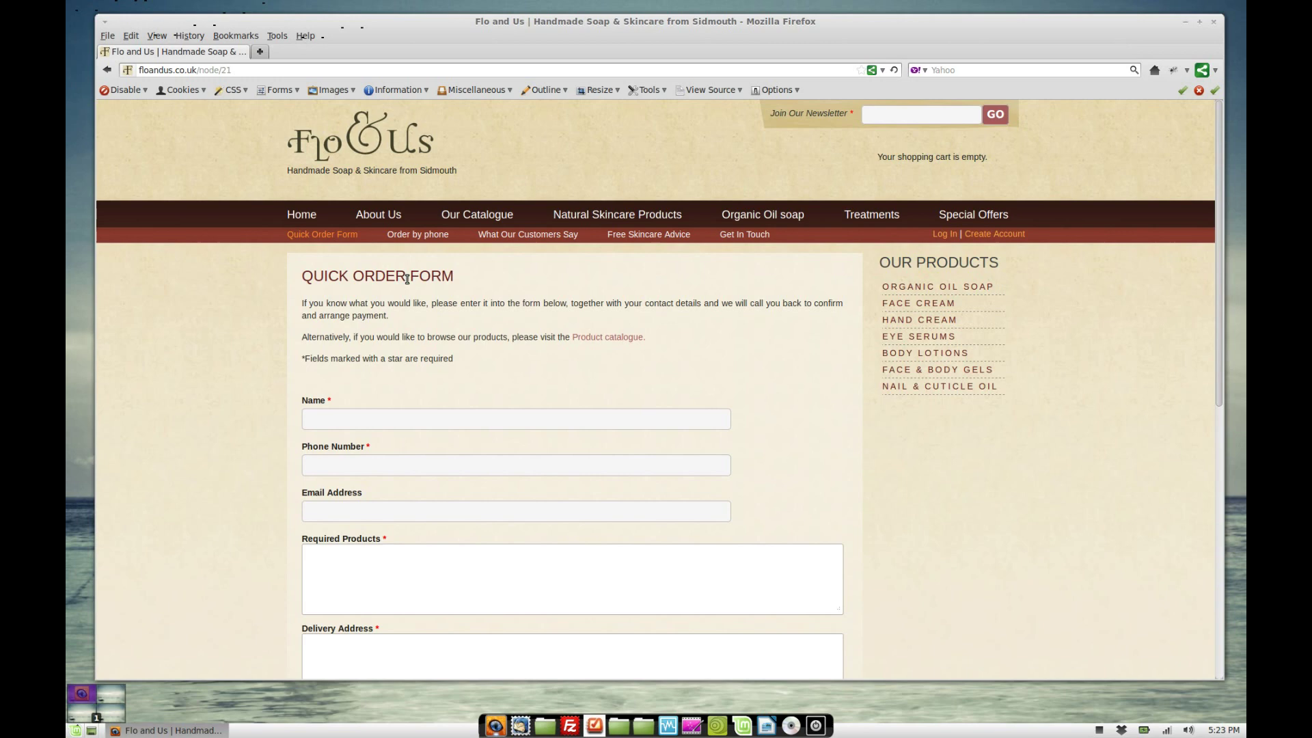
Scroll through the Quick Order Form fields, including Delivery Address
scroll(266, 419, down, 5)
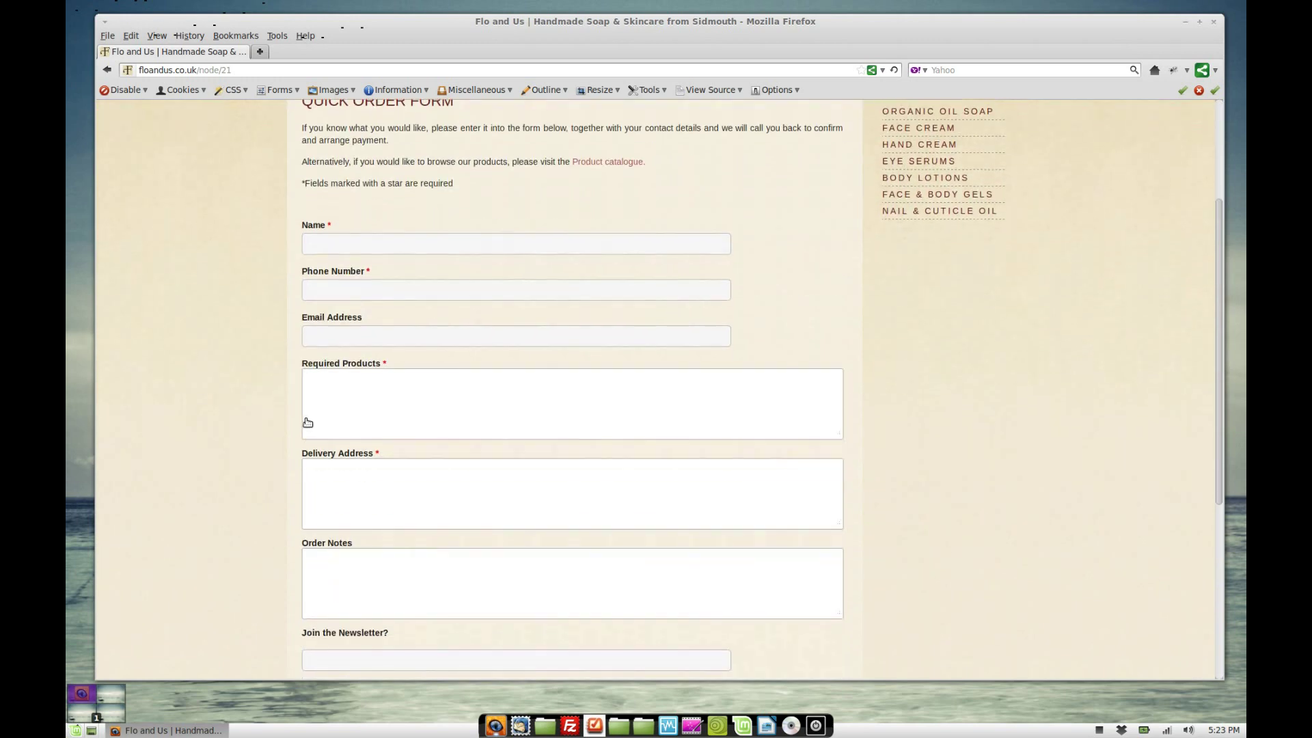
click(338, 471)
scroll(273, 465, down, 5)
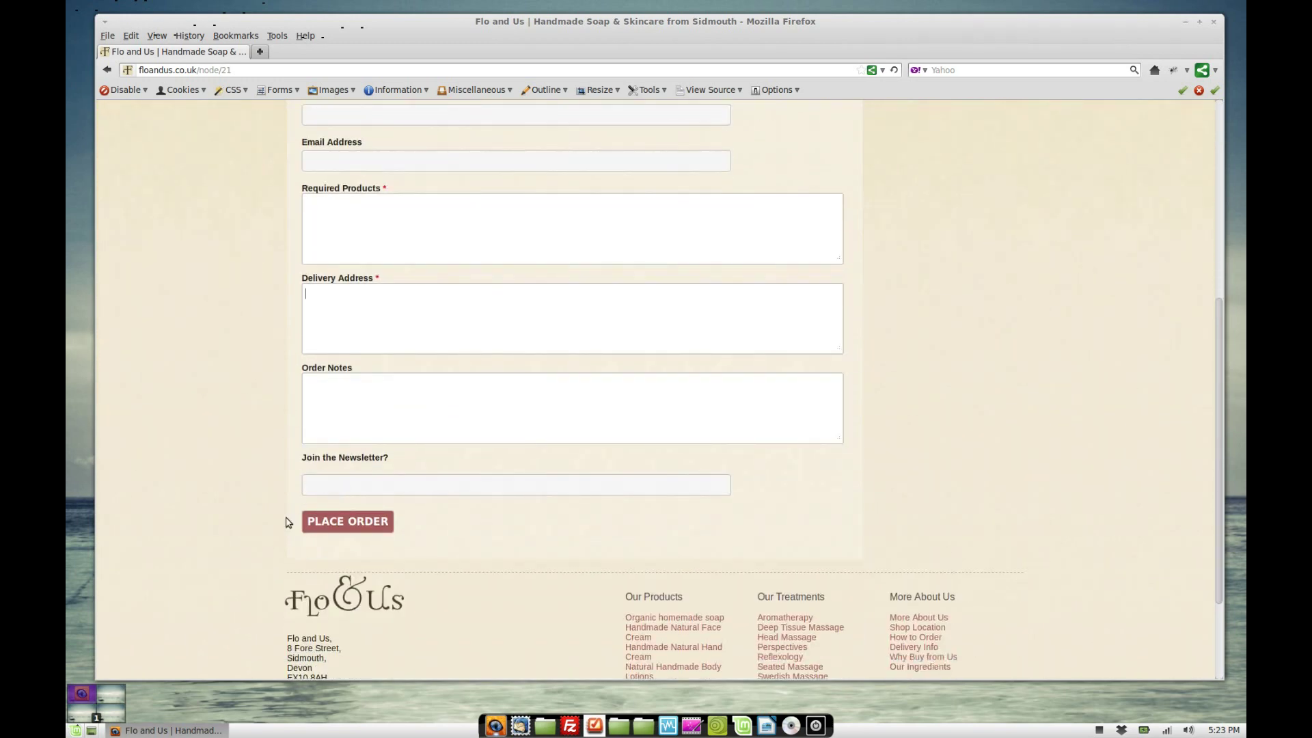
scroll(280, 524, up, 9)
scroll(369, 314, down, 10)
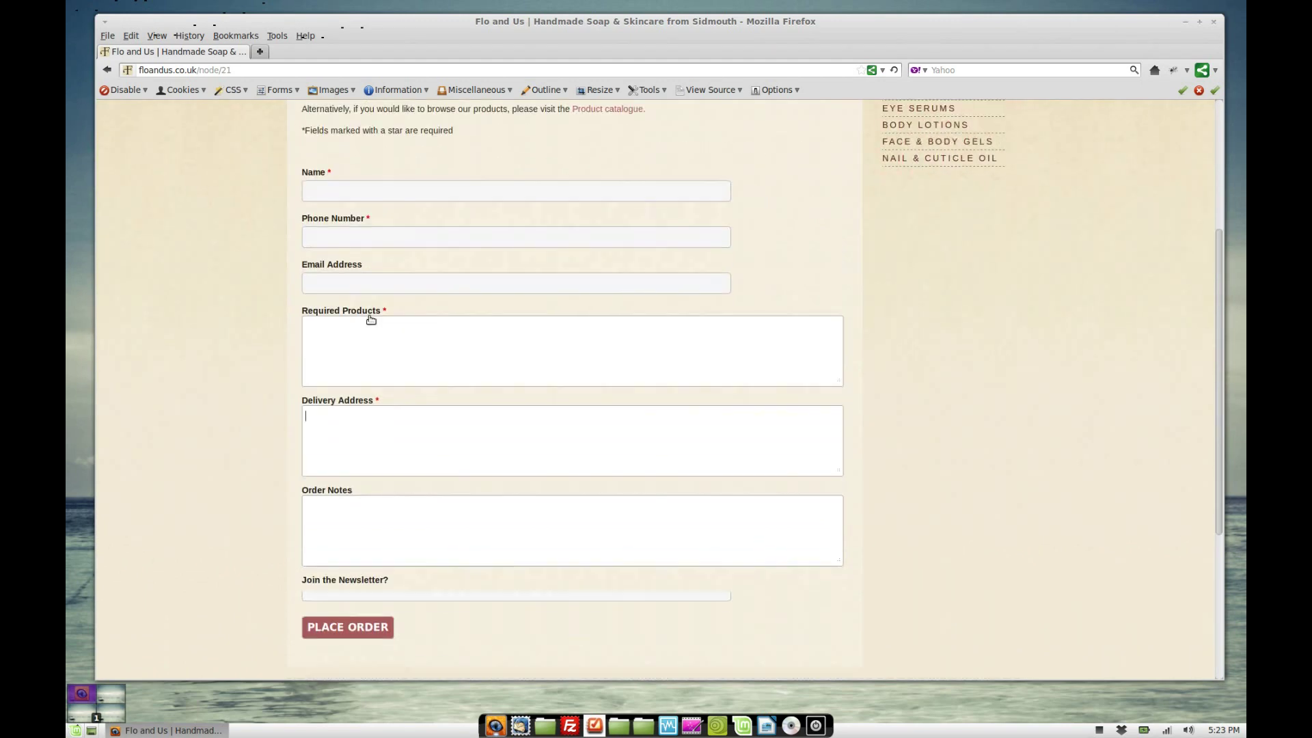
scroll(368, 503, up, 11)
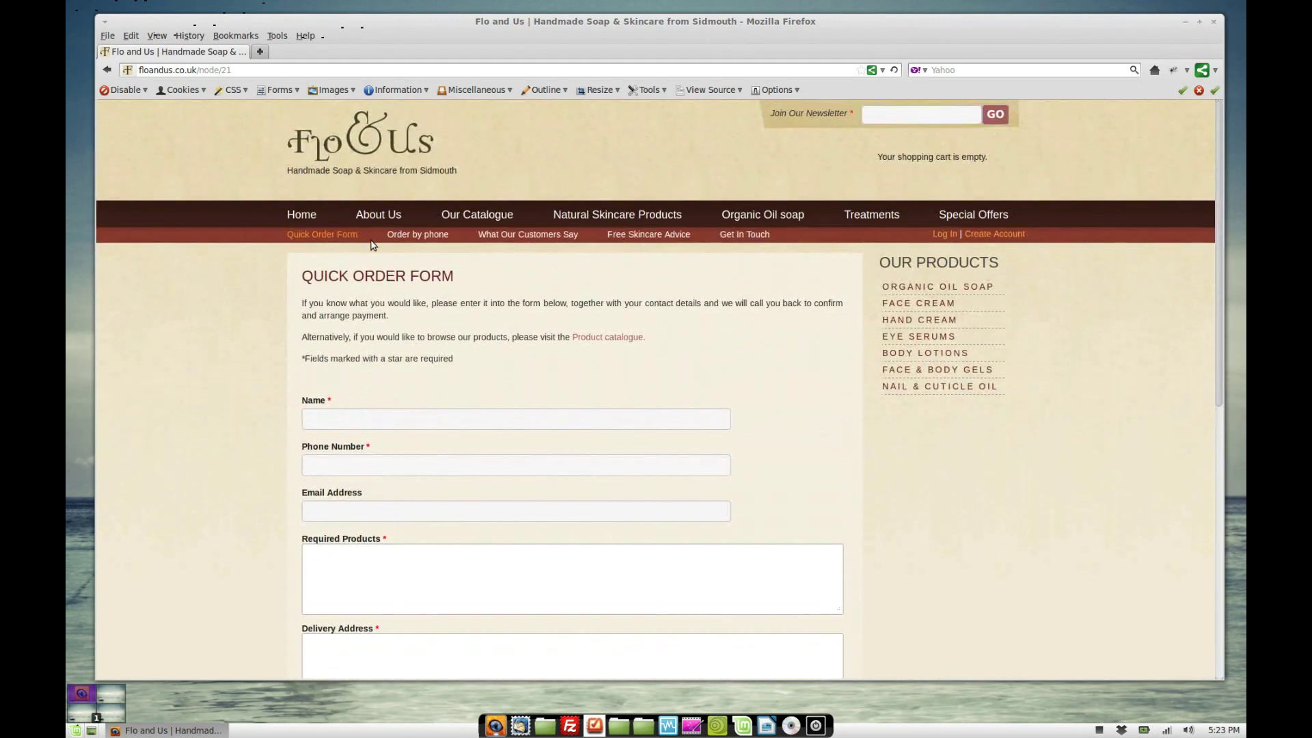
View the Order by phone page, then open and scroll the Contact Us form
click(435, 235)
click(510, 236)
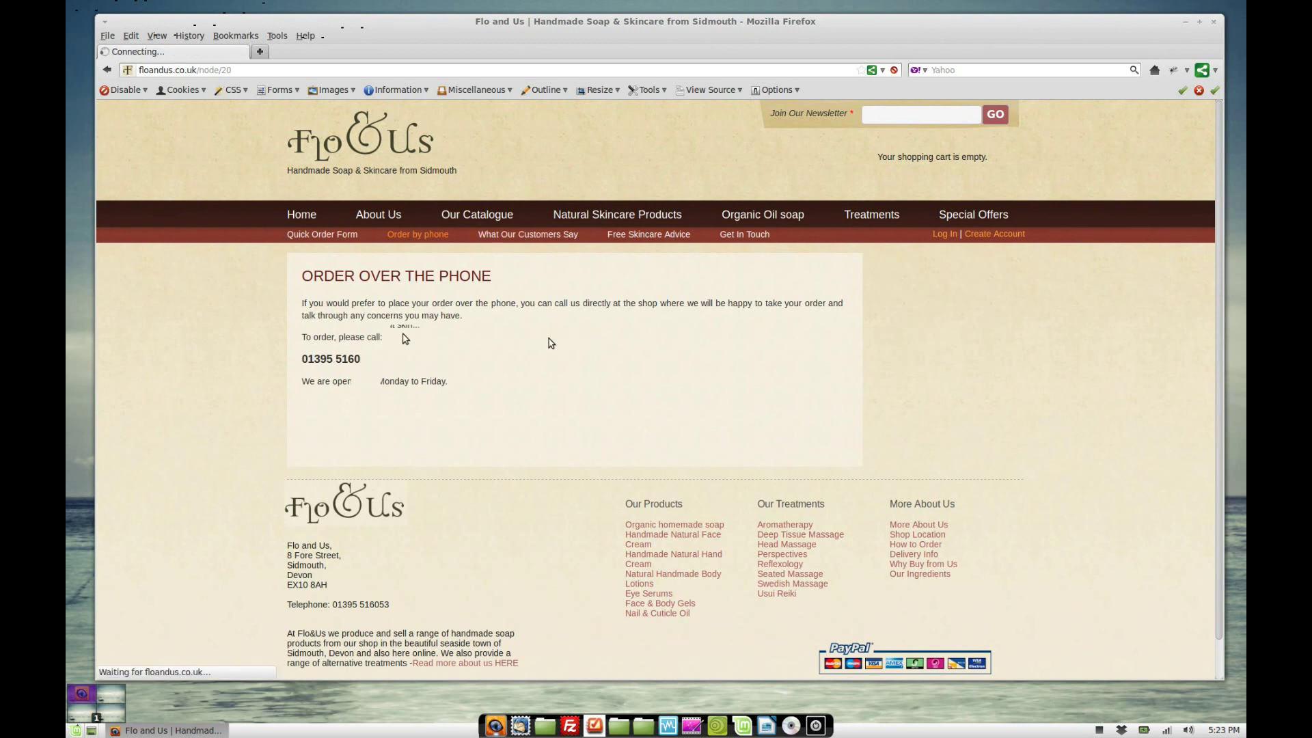
click(737, 235)
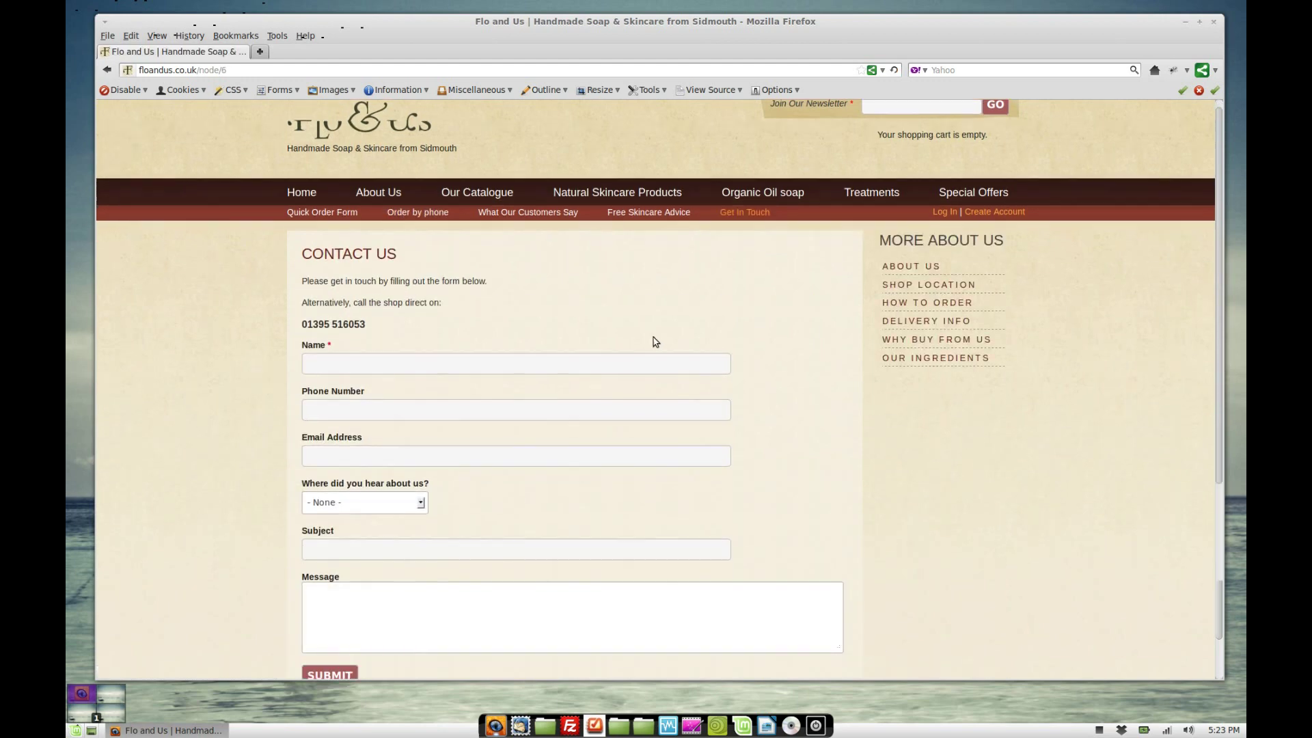
scroll(655, 340, down, 5)
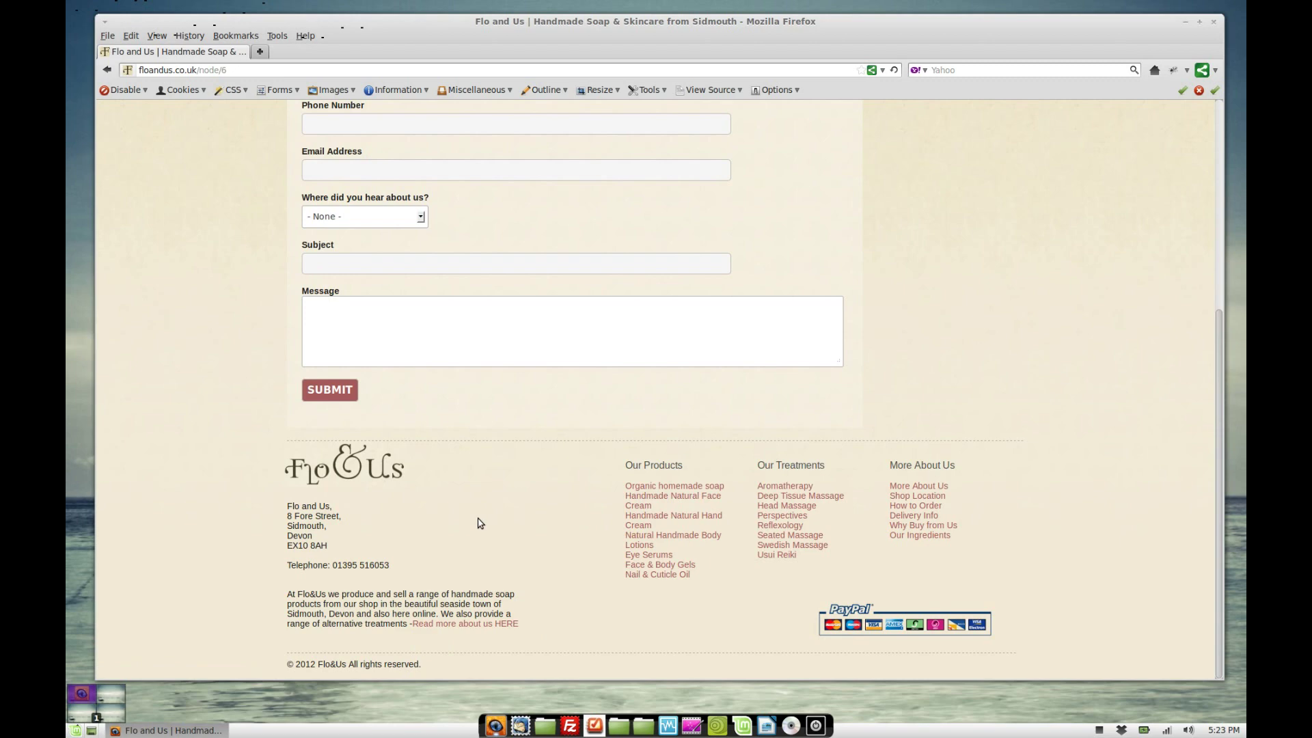
scroll(533, 564, up, 1)
scroll(533, 564, up, 7)
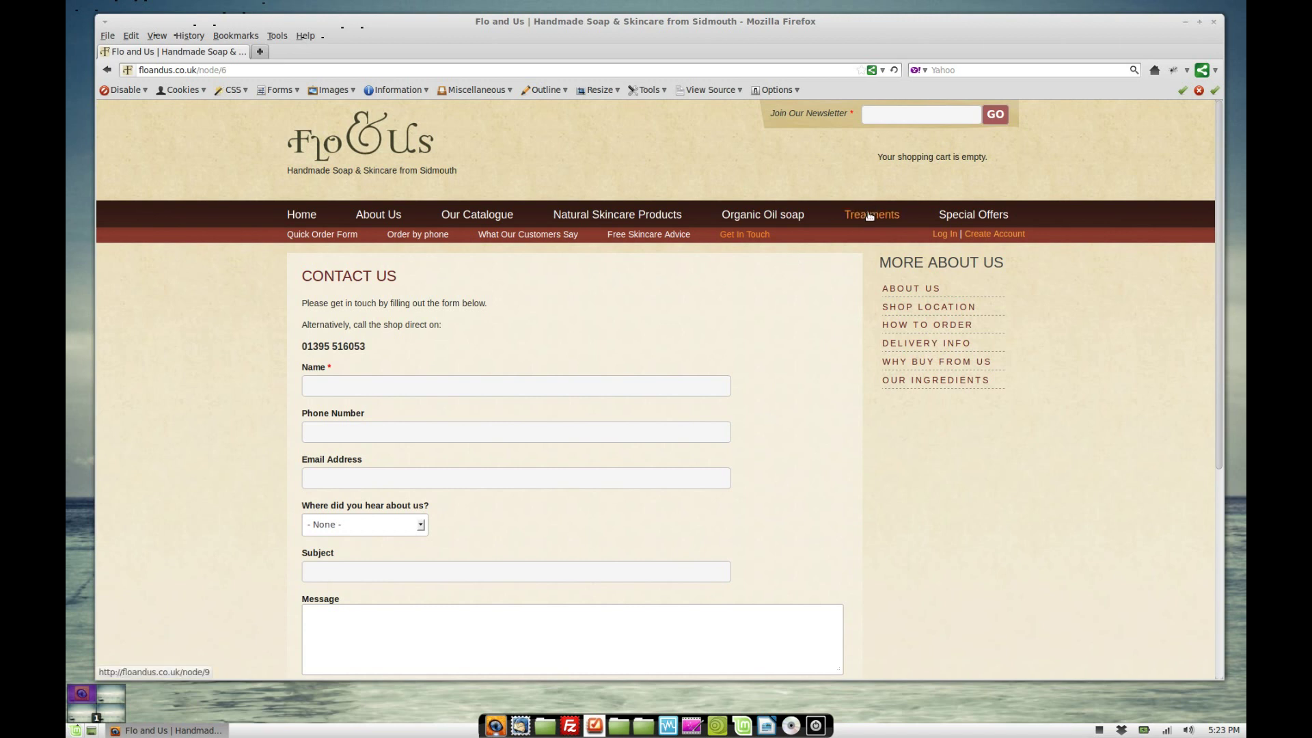
Log back in as admin using the autofilled credentials
click(940, 233)
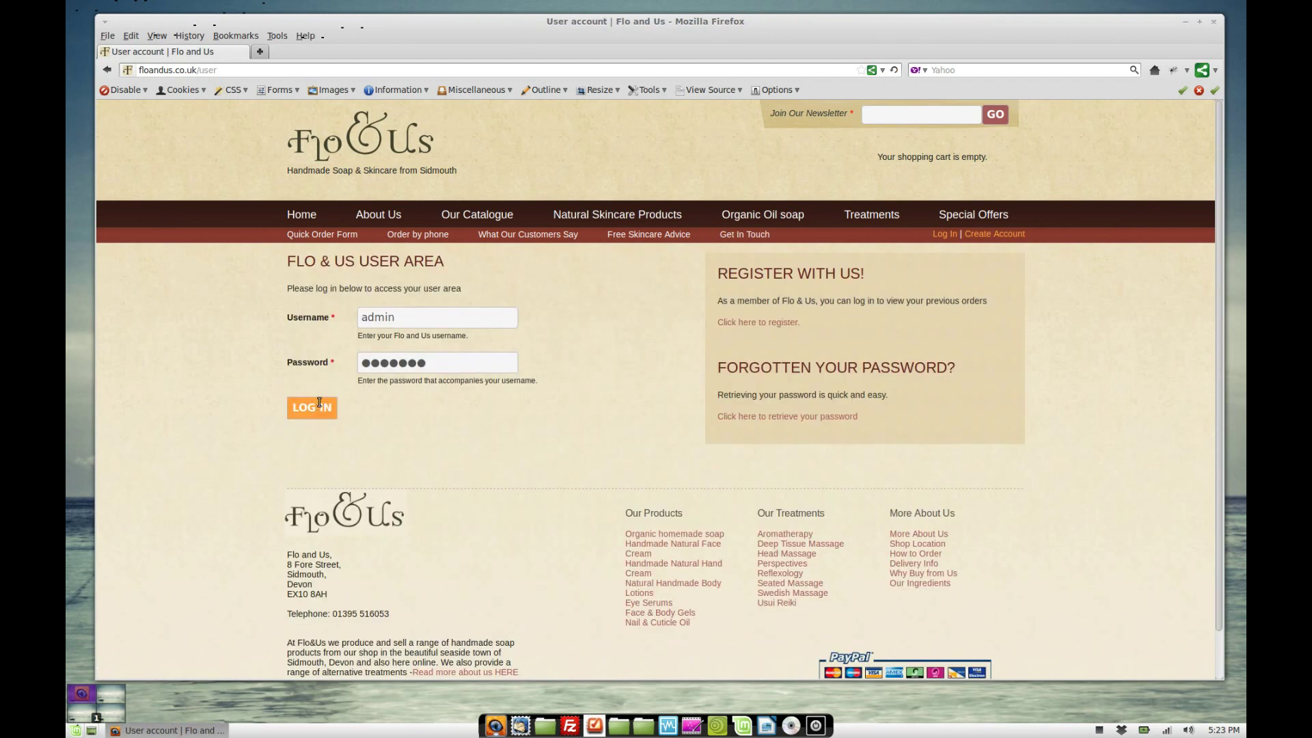
click(319, 404)
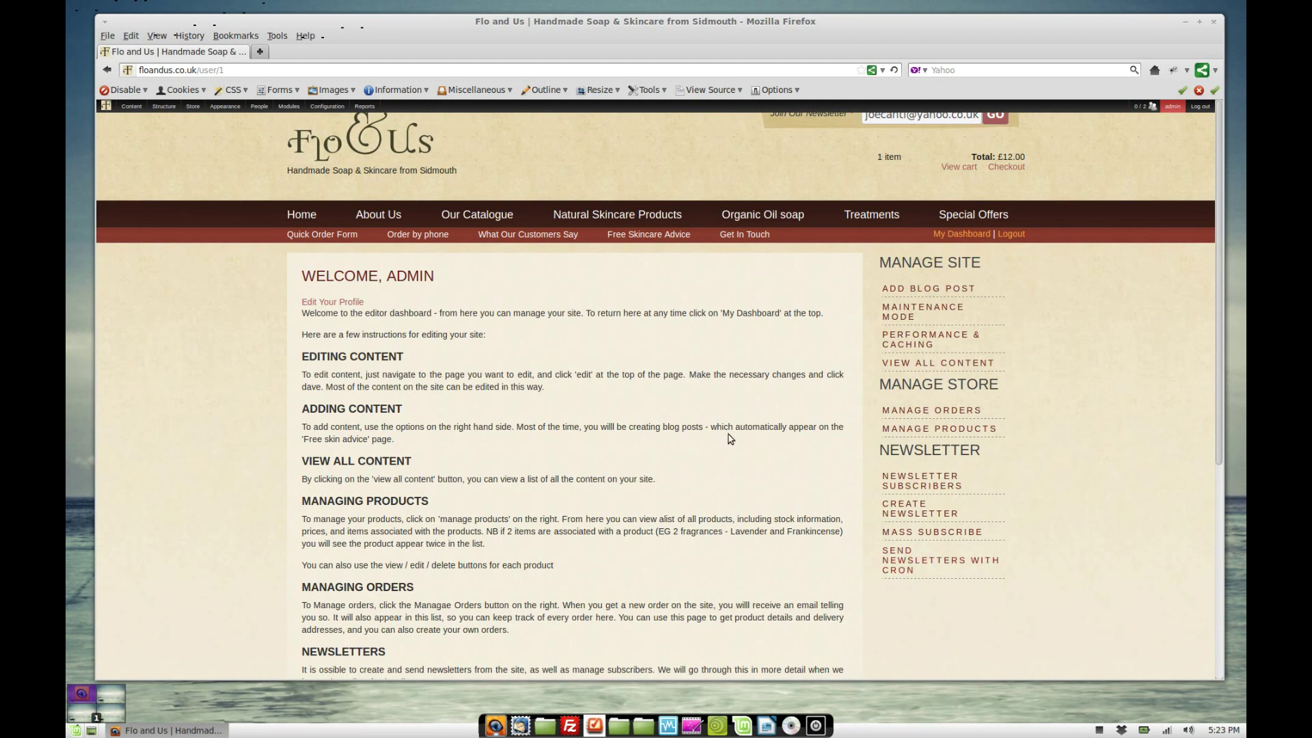
View the five-order Orders list via Store > Orders and Manage Orders, then open Manage Products
click(192, 109)
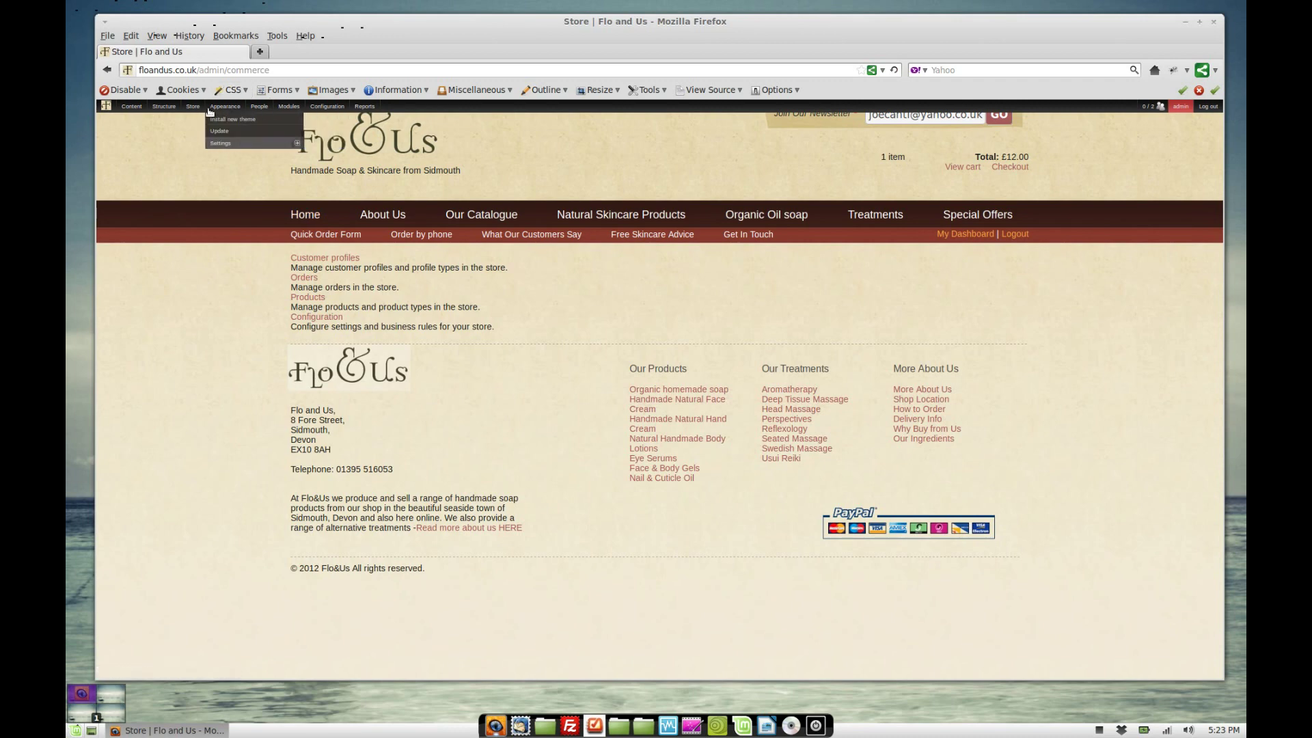
click(209, 133)
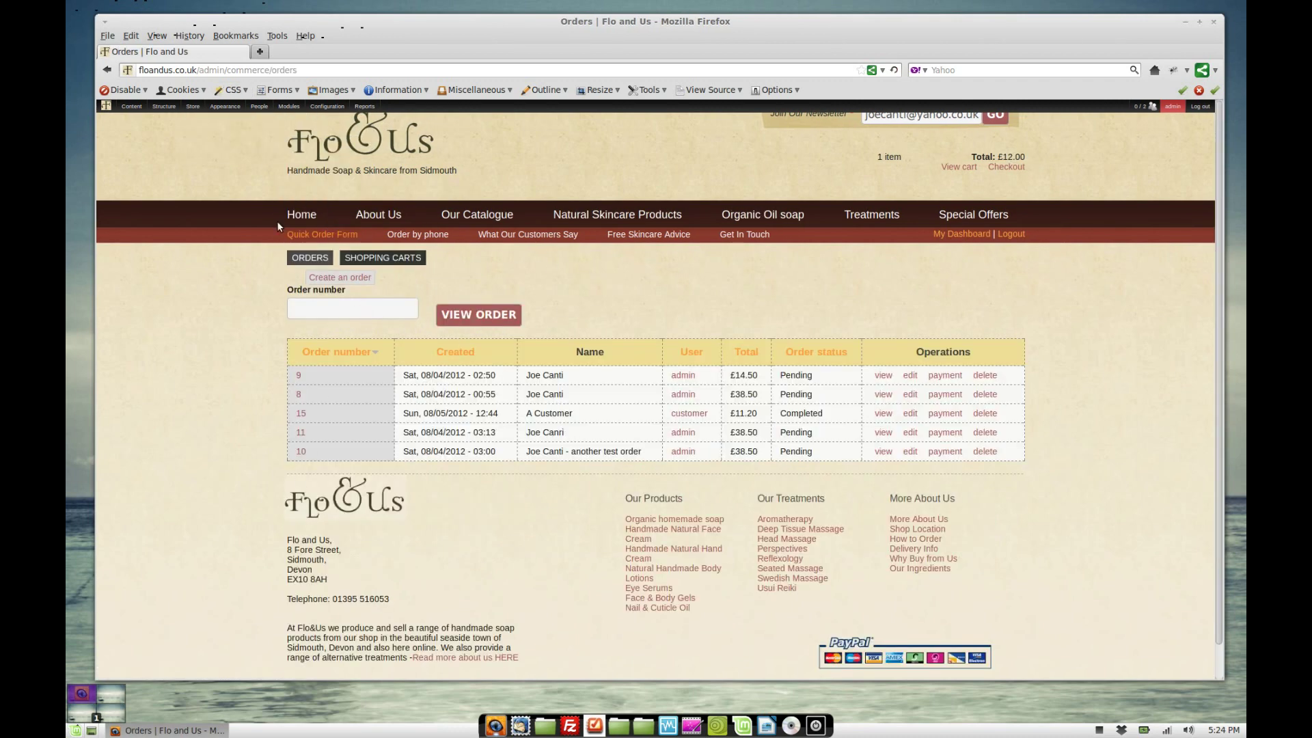
click(960, 233)
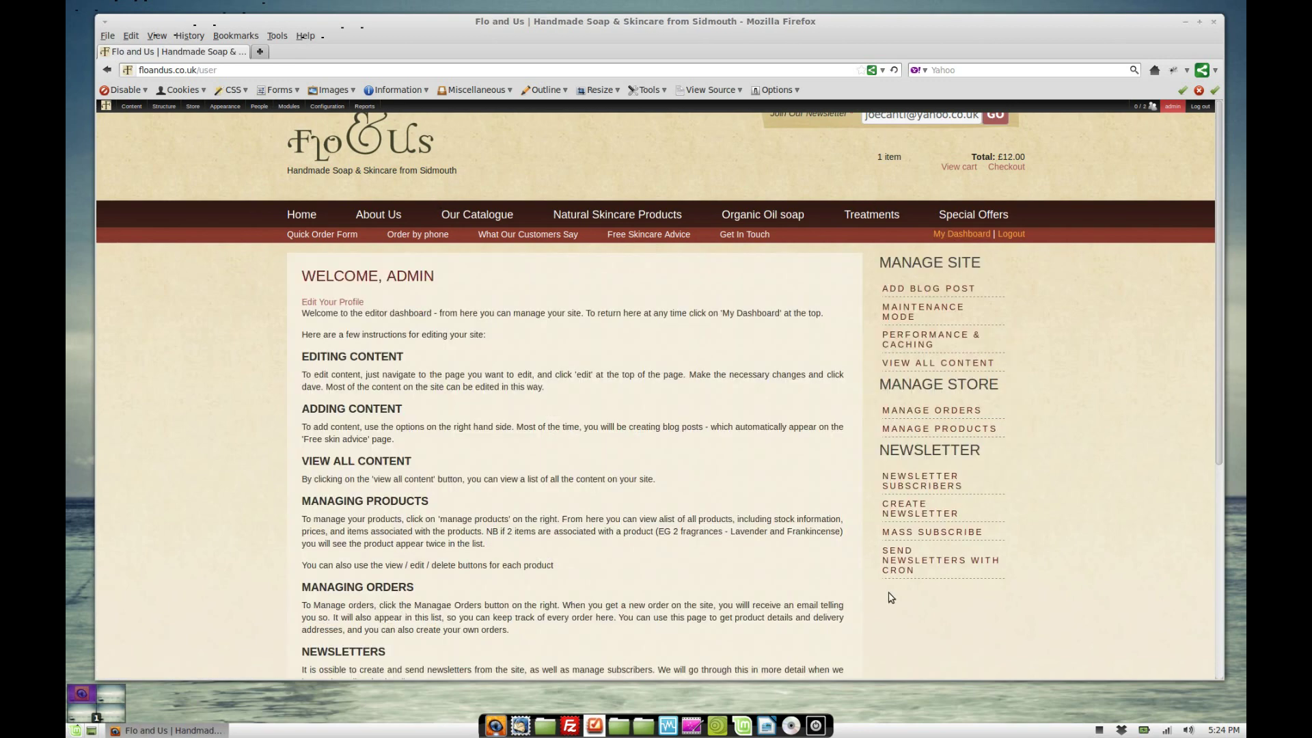
click(923, 411)
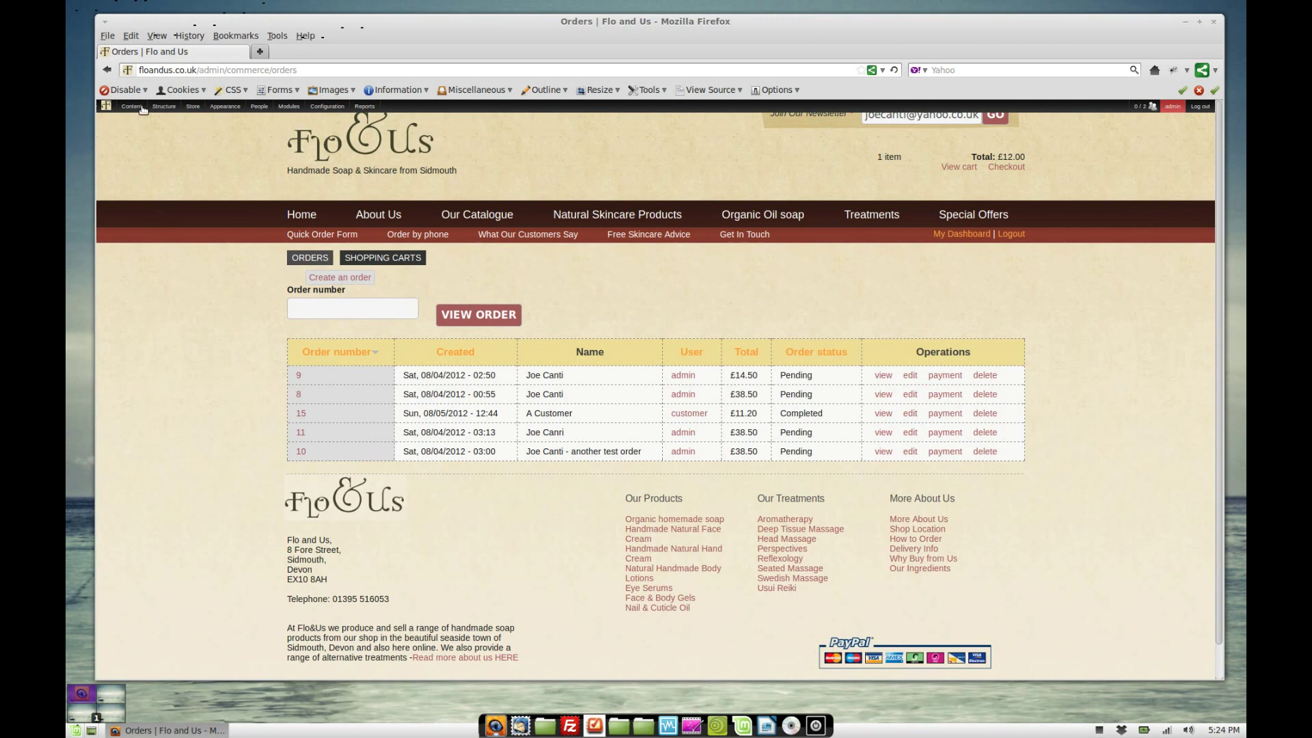
key(alt+Left)
click(927, 430)
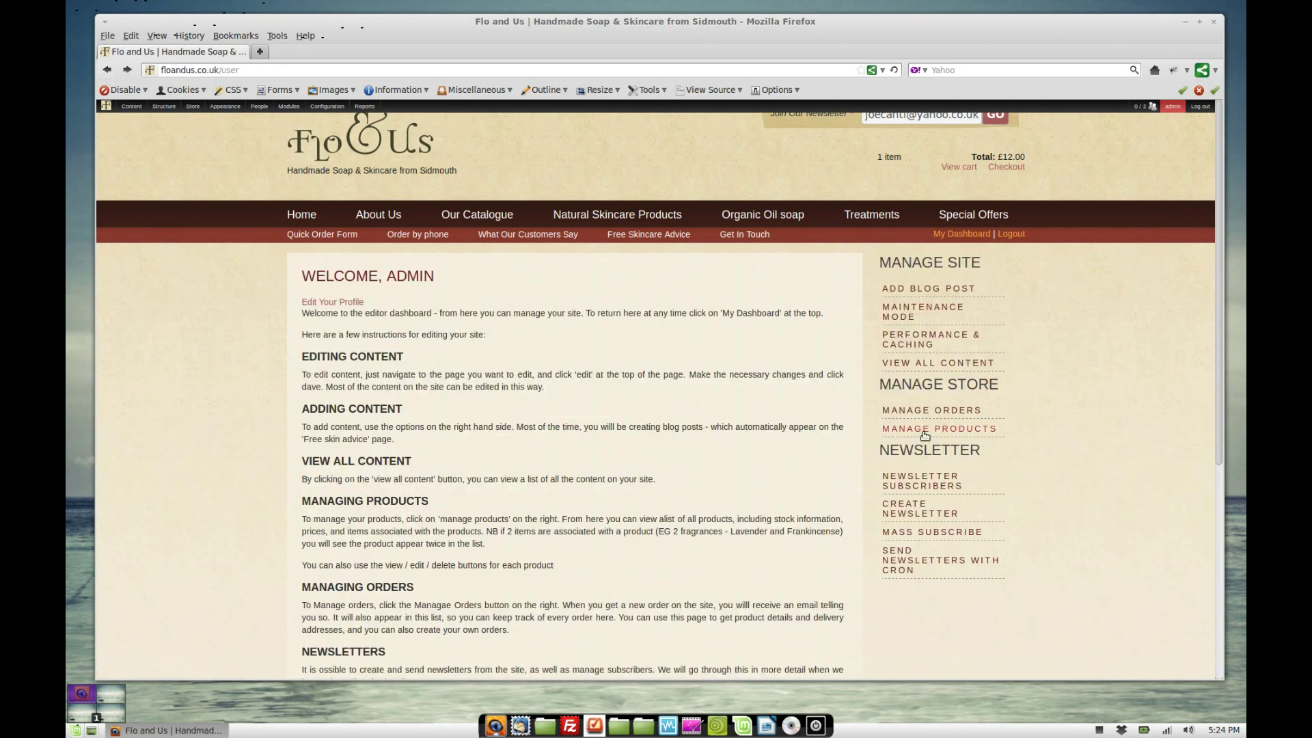
Return to the top of the Edit All Products table, then go to the Natural Skincare Products page
scroll(699, 378, down, 10)
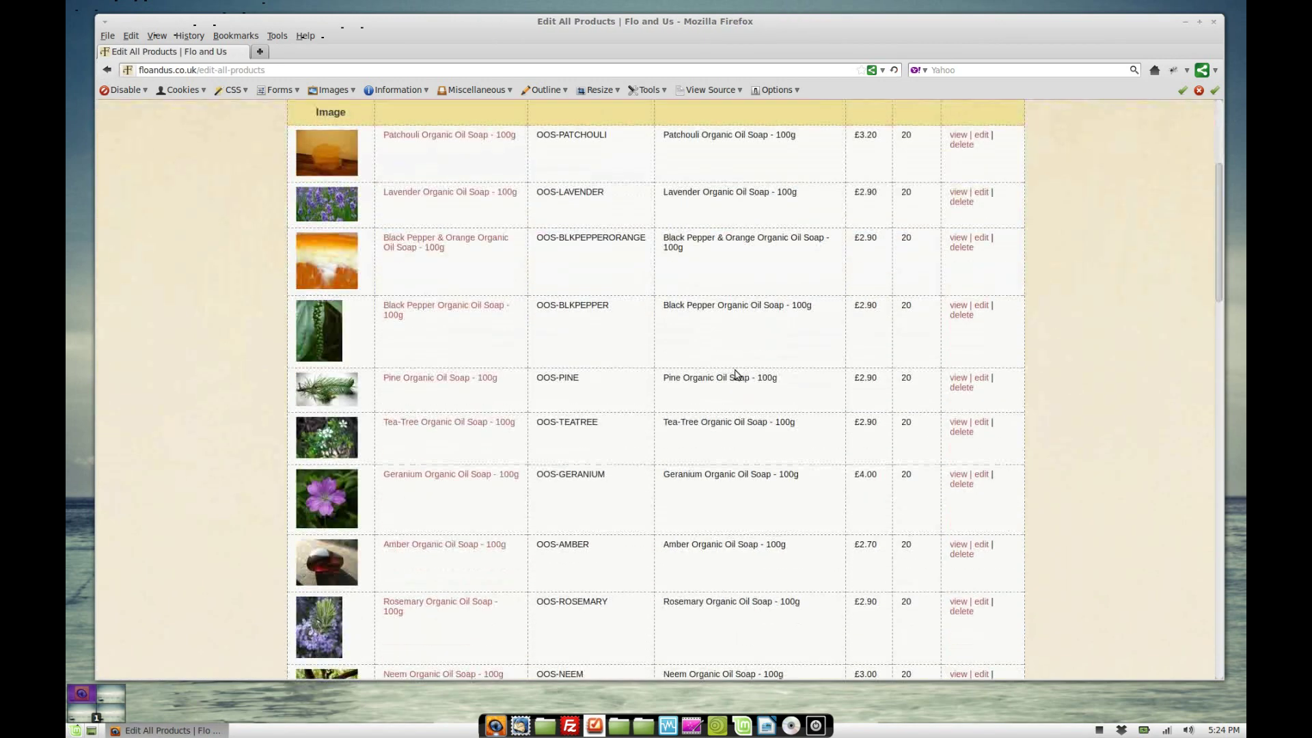
drag(1222, 336, 1211, 621)
key(Home)
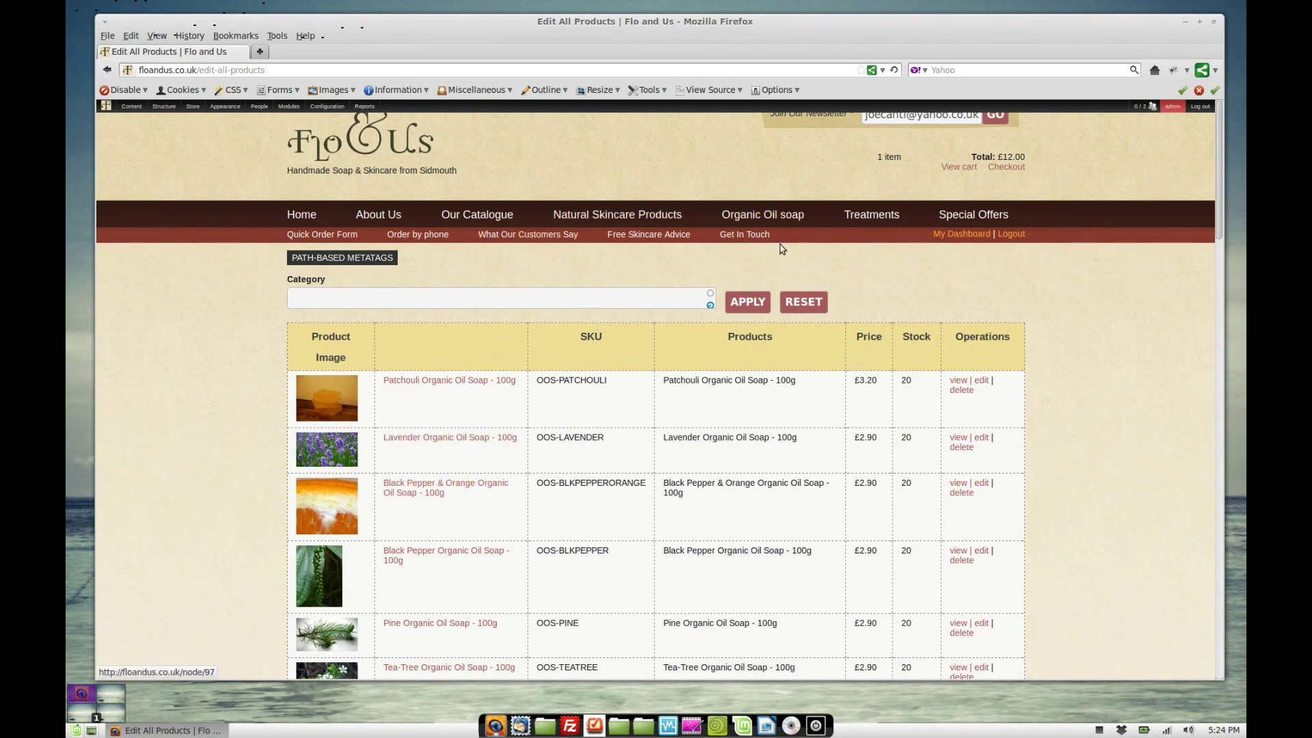
click(650, 216)
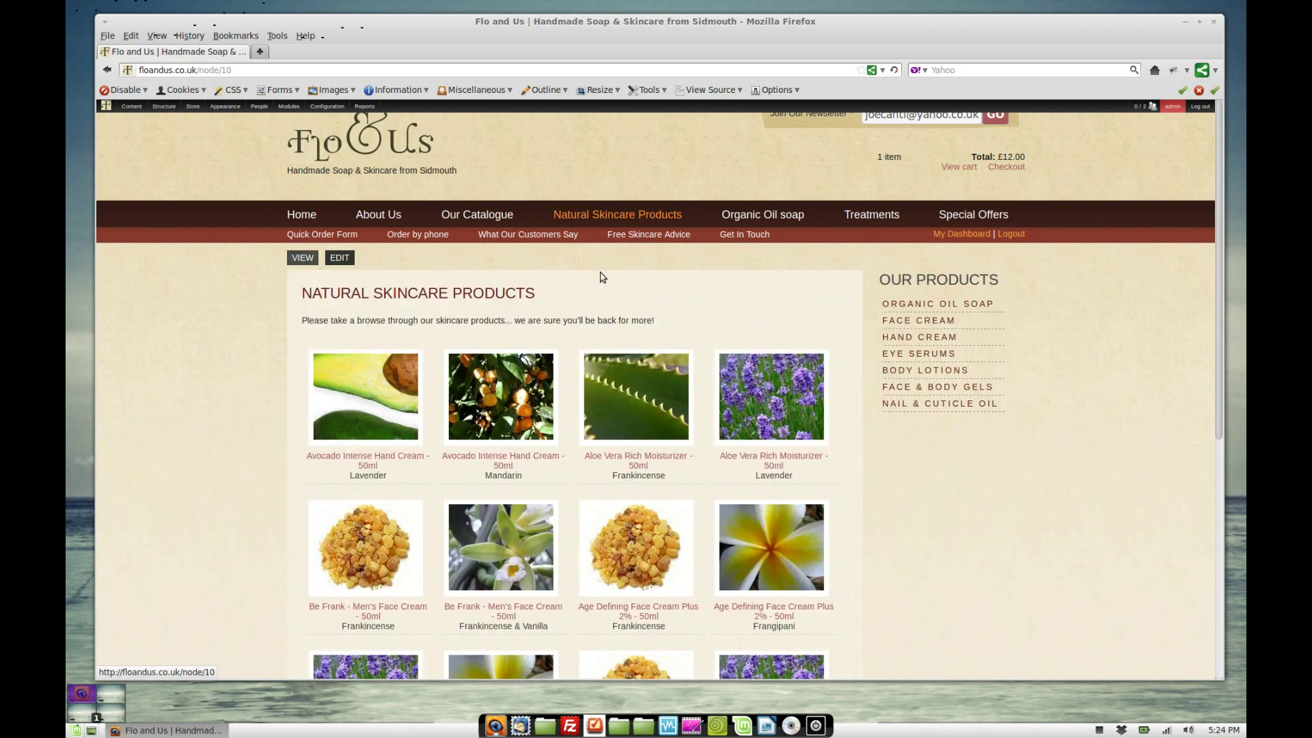
Open Avocado Intense Hand Cream and try Mandarin before choosing the Lavender fragrance
click(376, 384)
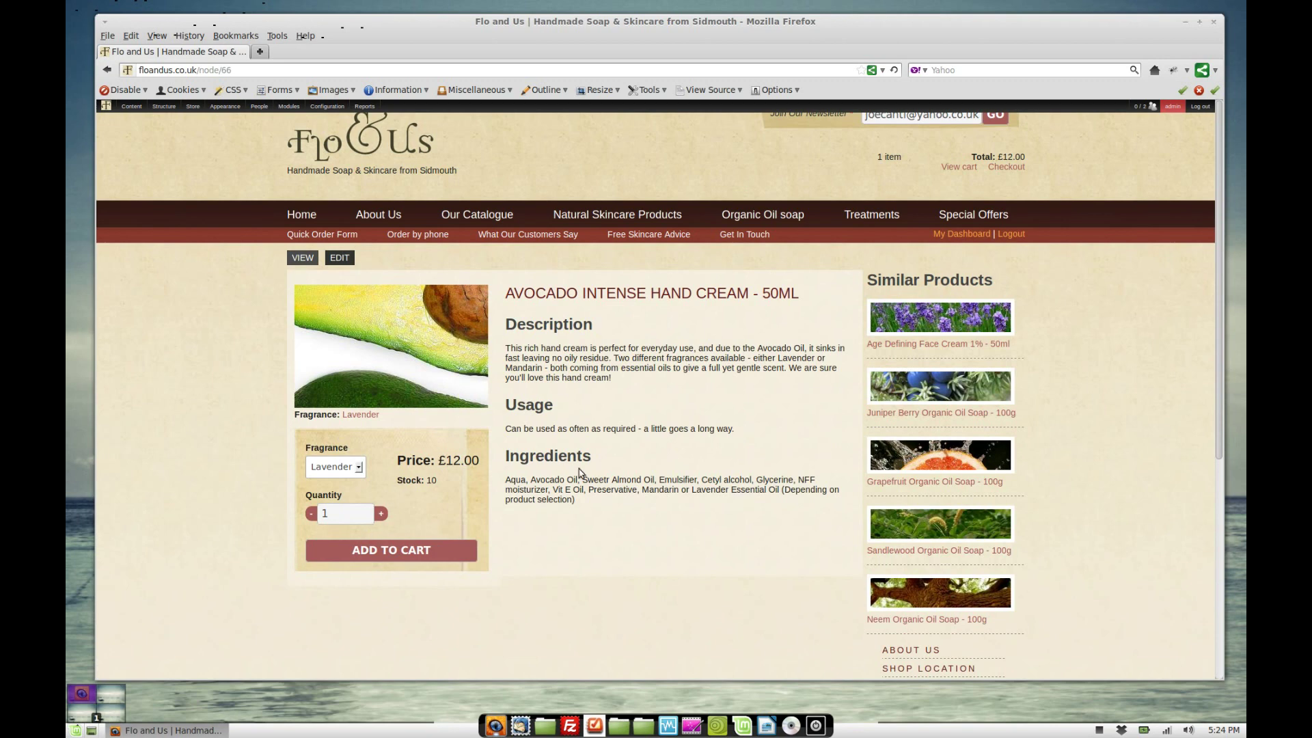
click(358, 469)
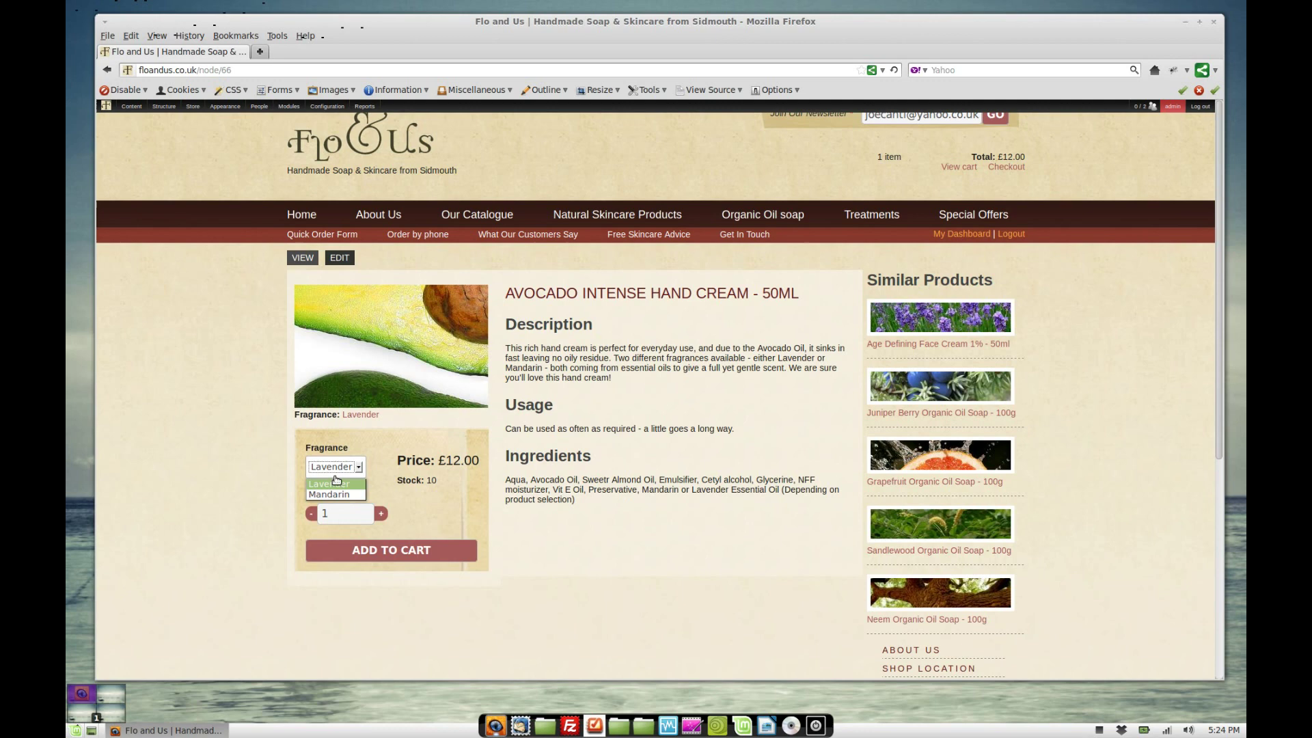
click(330, 495)
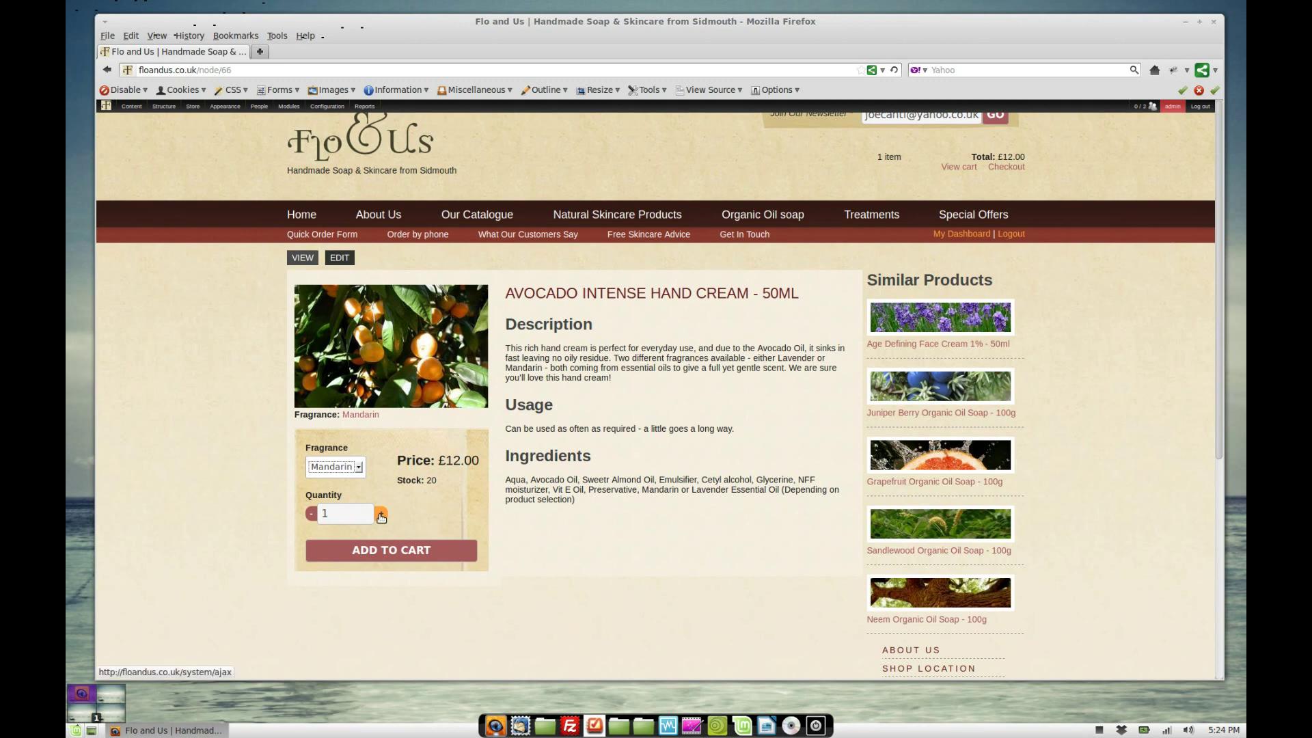
click(359, 467)
click(337, 483)
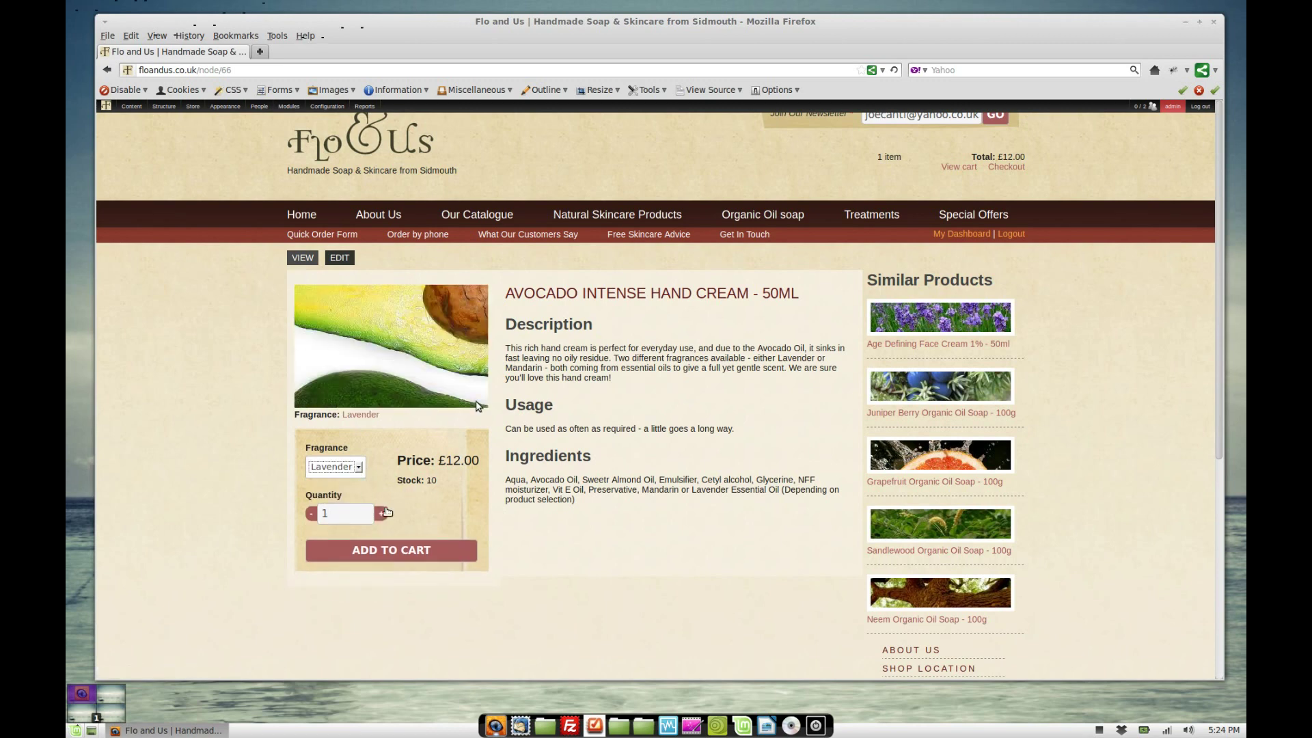
Raise the quantity to 4 and add the Lavender hand creams to the cart
click(381, 513)
click(381, 514)
click(382, 514)
click(393, 552)
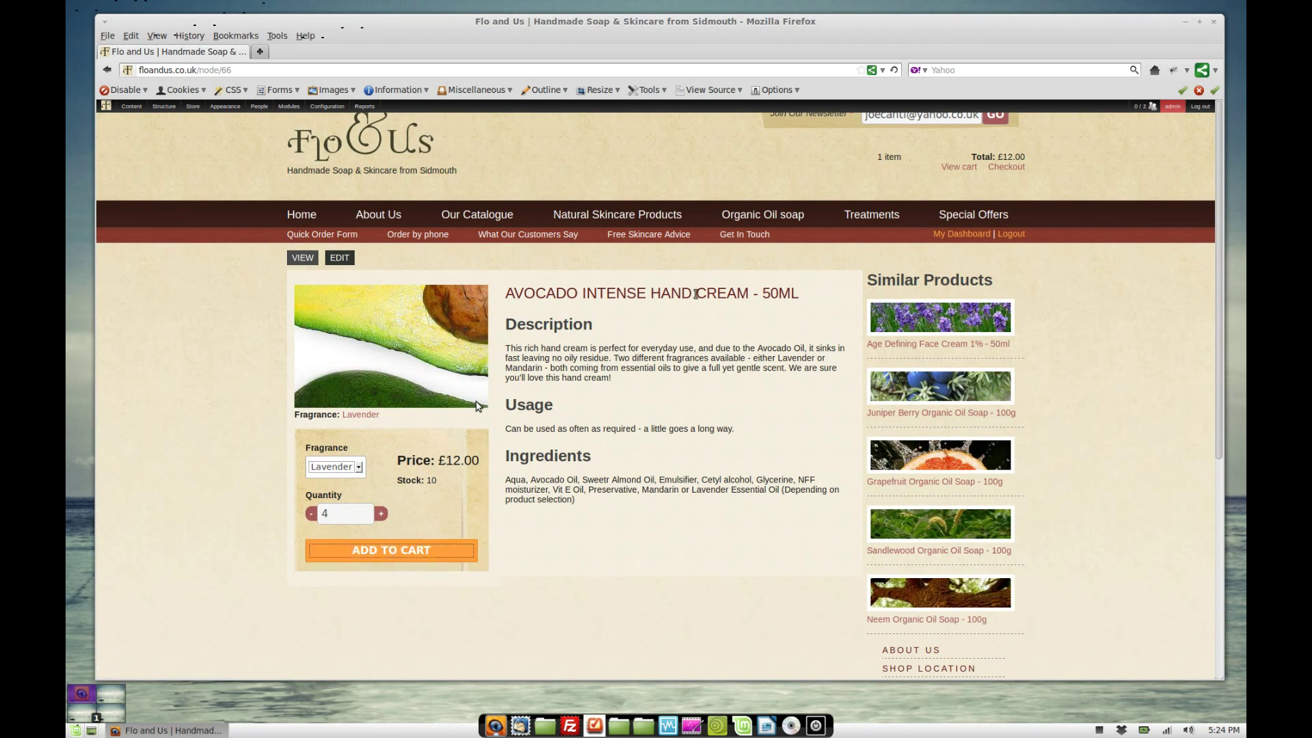
key(Return)
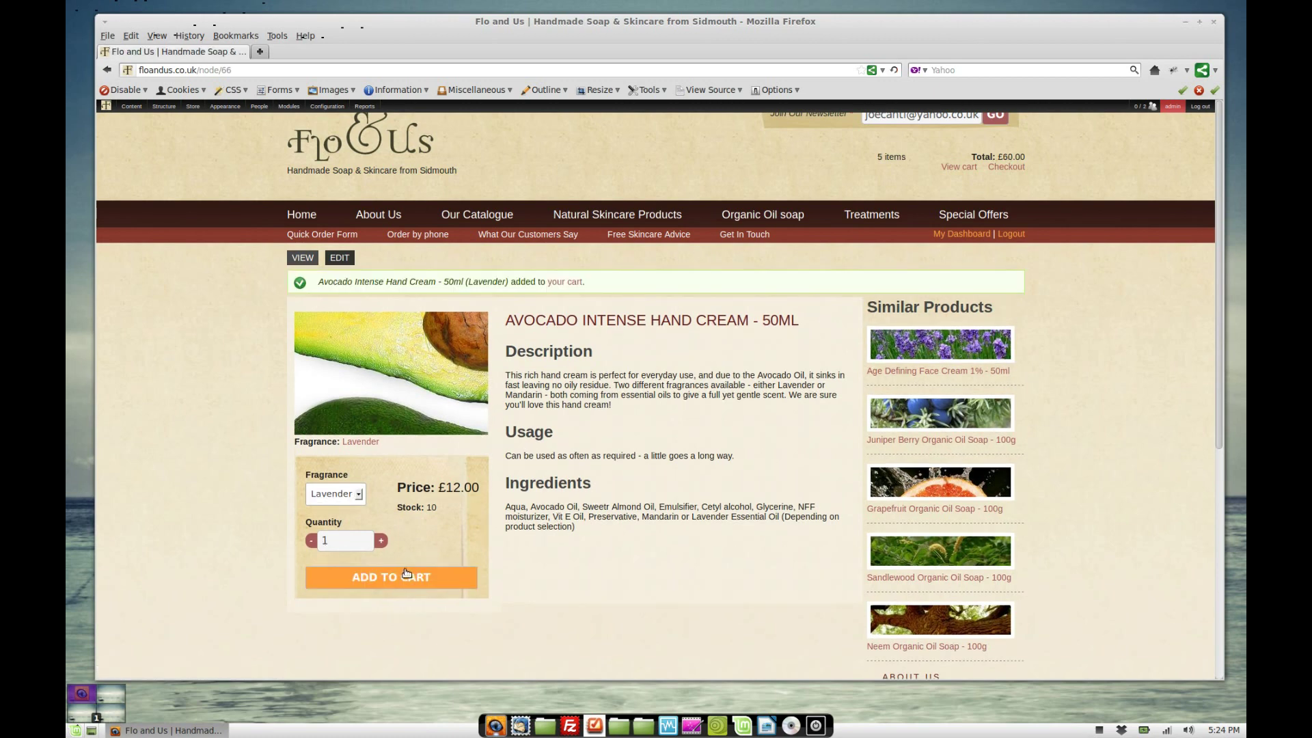
View the cart of five Lavender hand creams (£60.00) and proceed to checkout
click(958, 167)
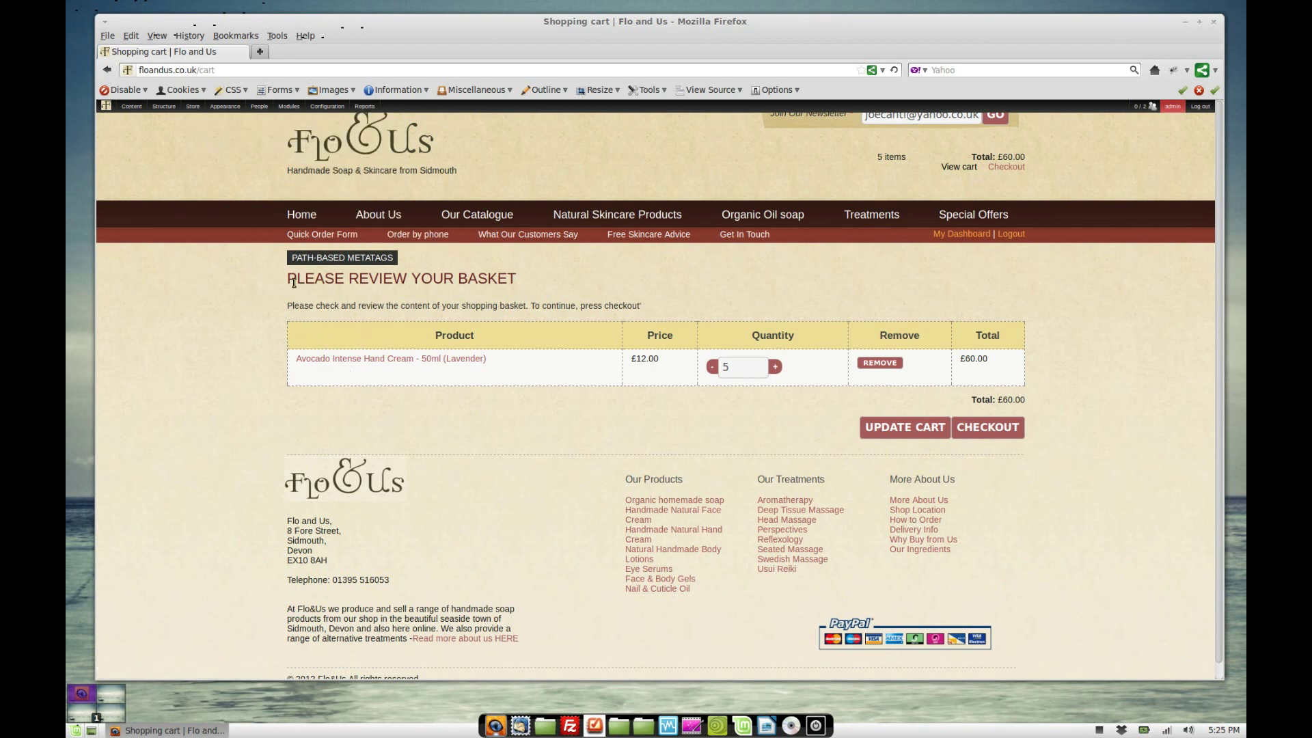
drag(295, 280, 649, 304)
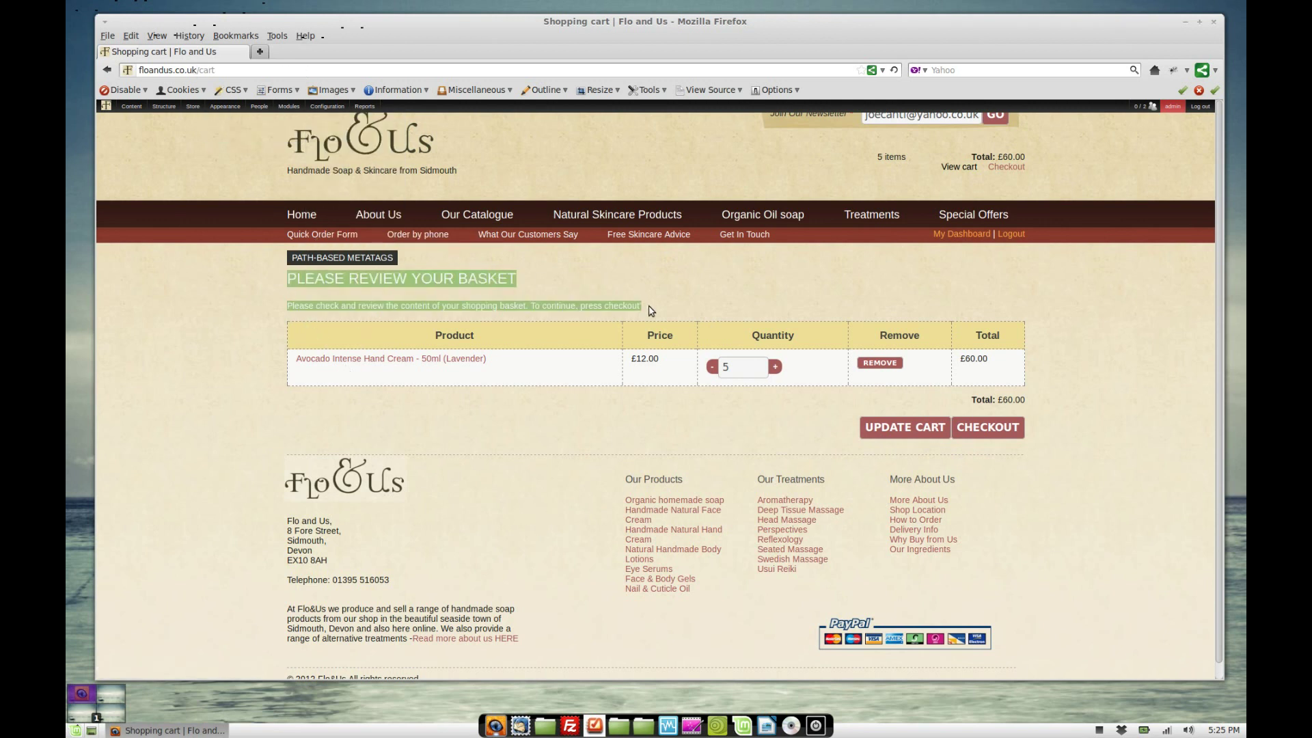
click(835, 365)
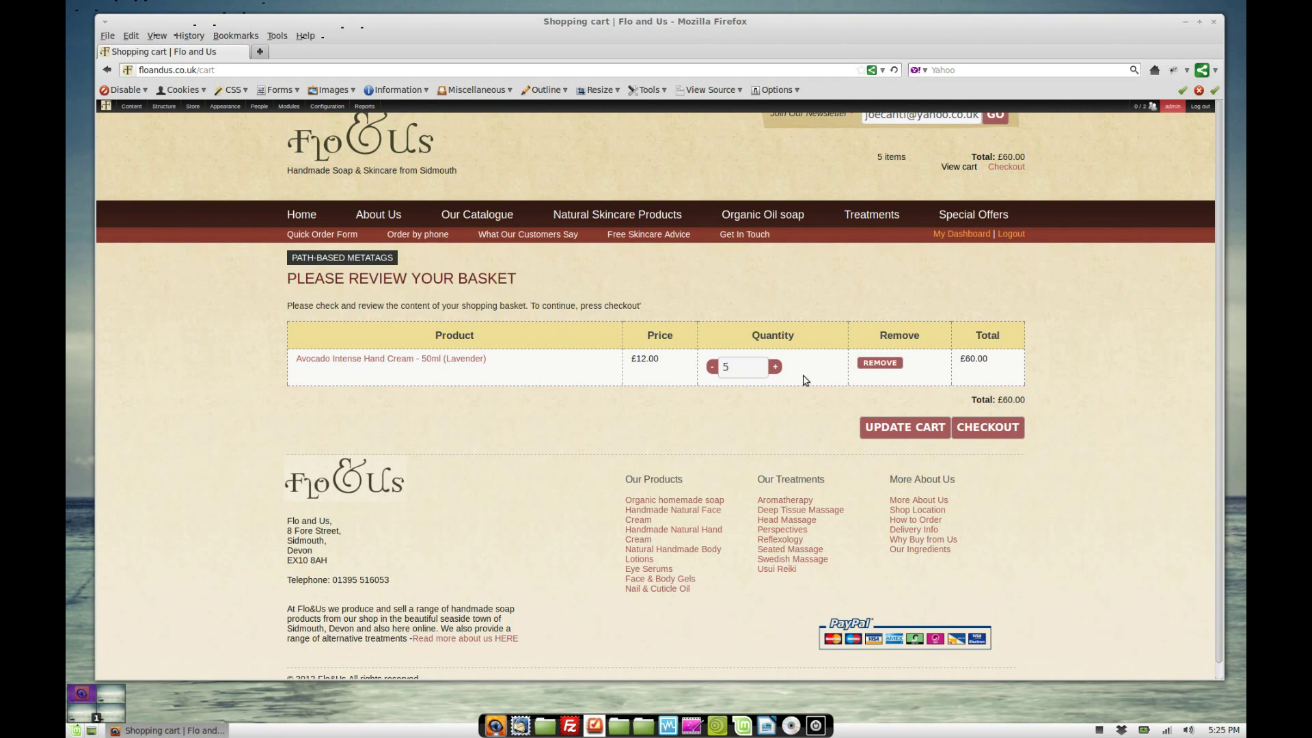
click(997, 429)
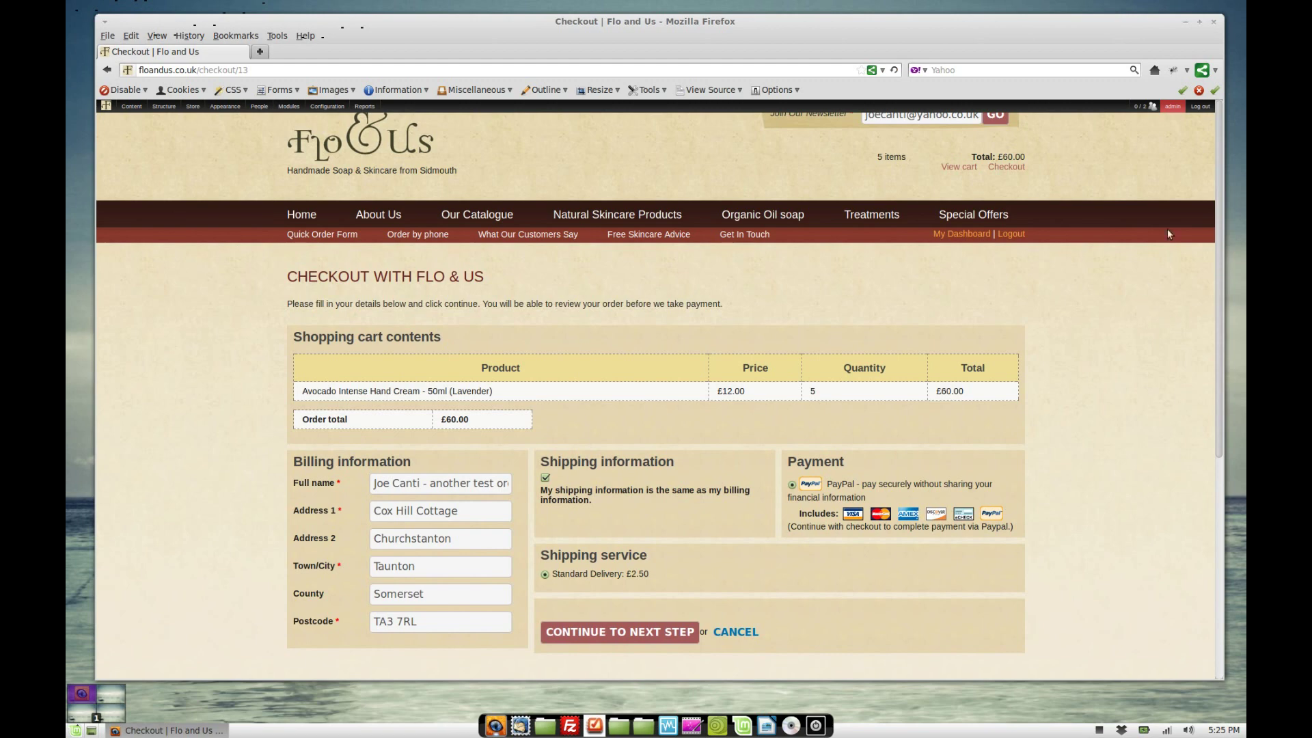
drag(1217, 171, 1227, 207)
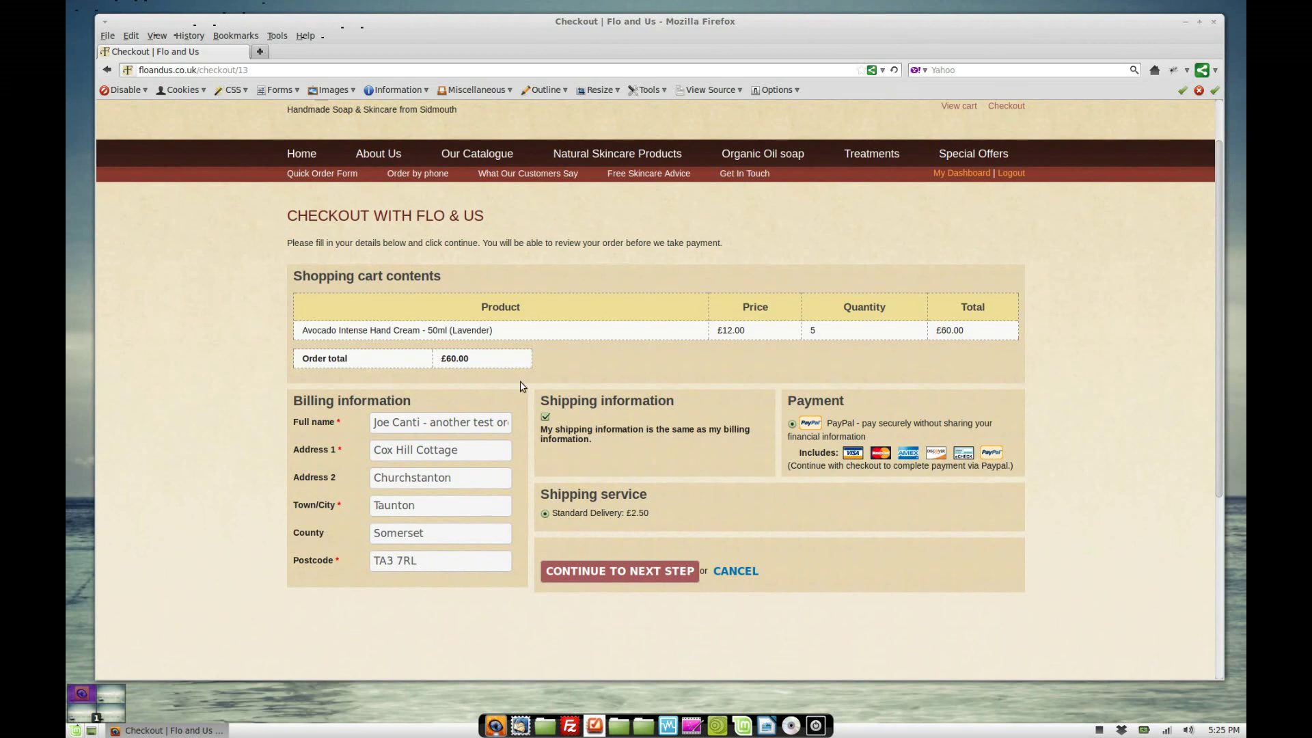
click(546, 417)
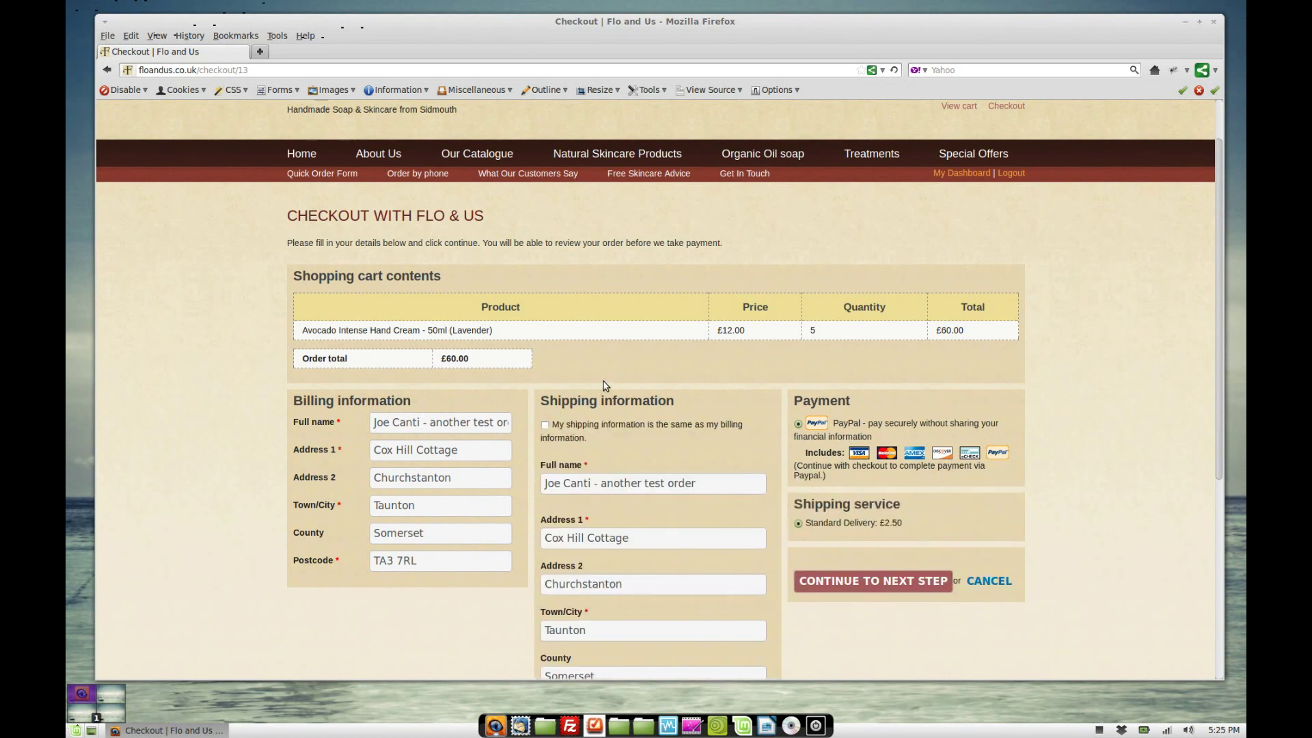
scroll(605, 386, down, 2)
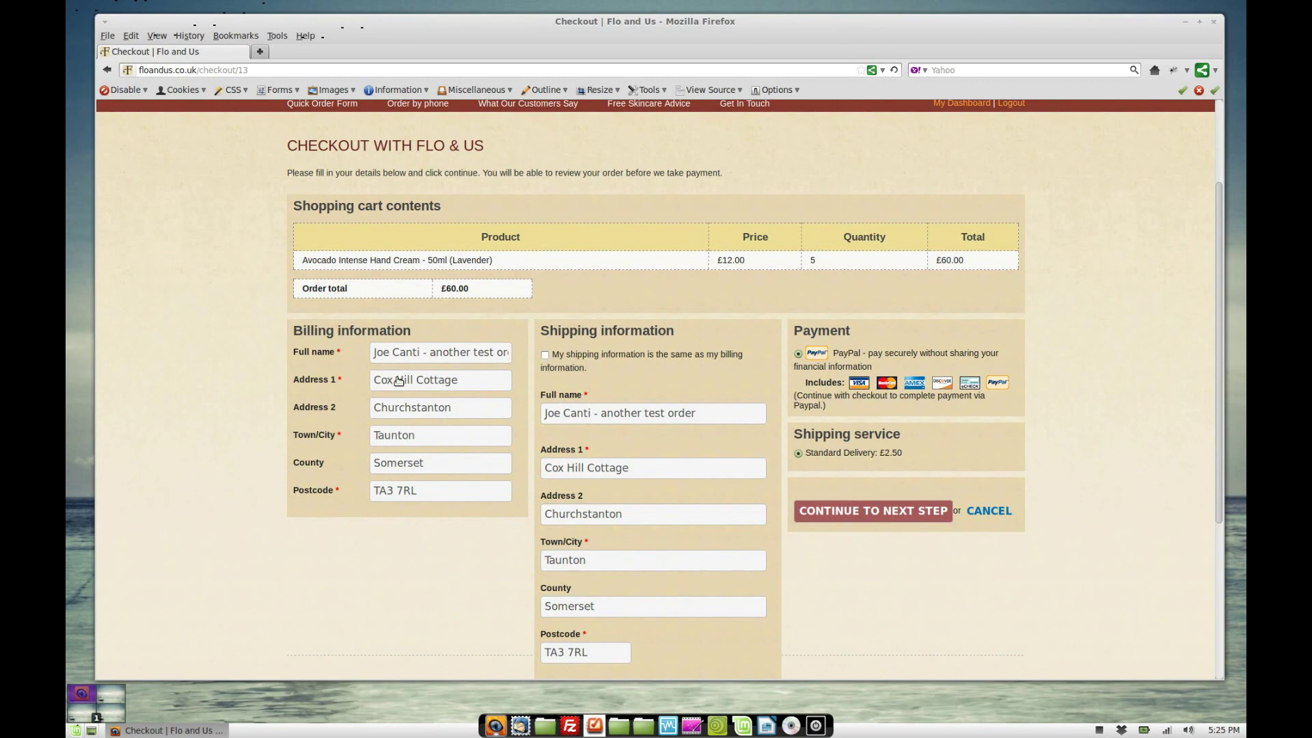
scroll(581, 386, down, 2)
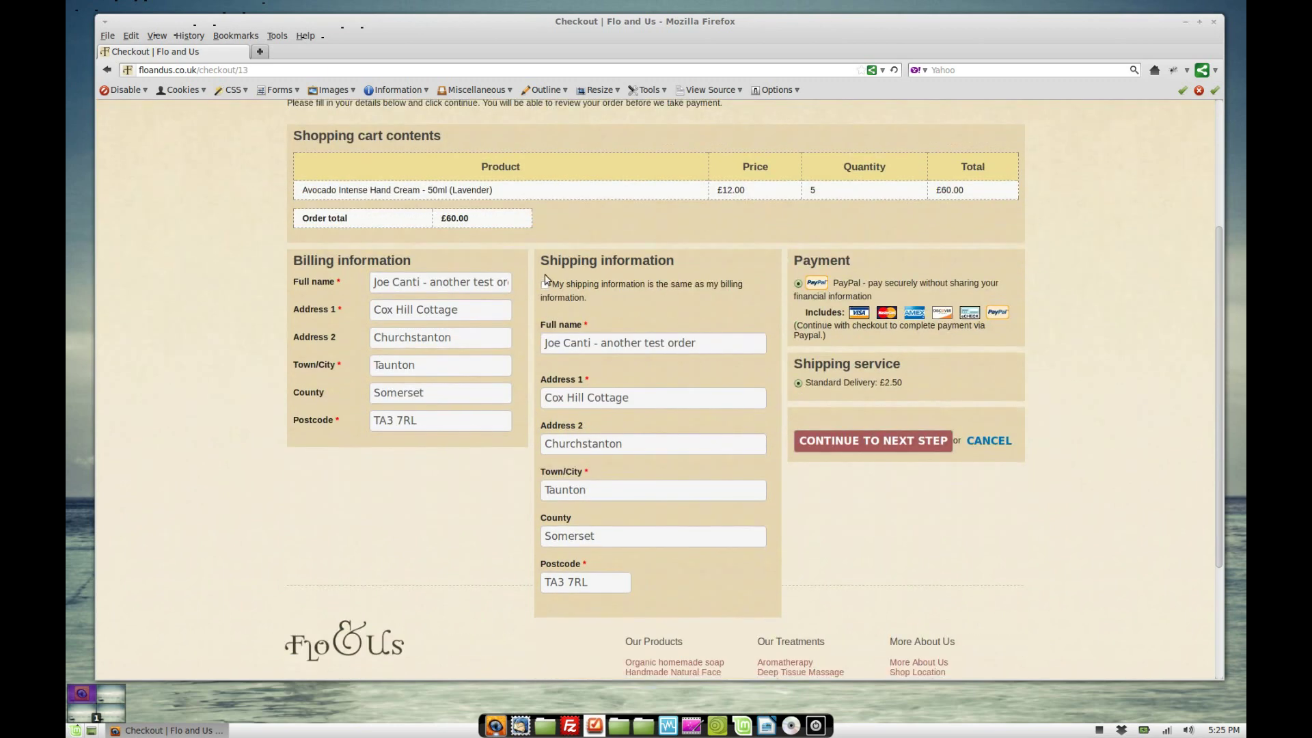
click(545, 286)
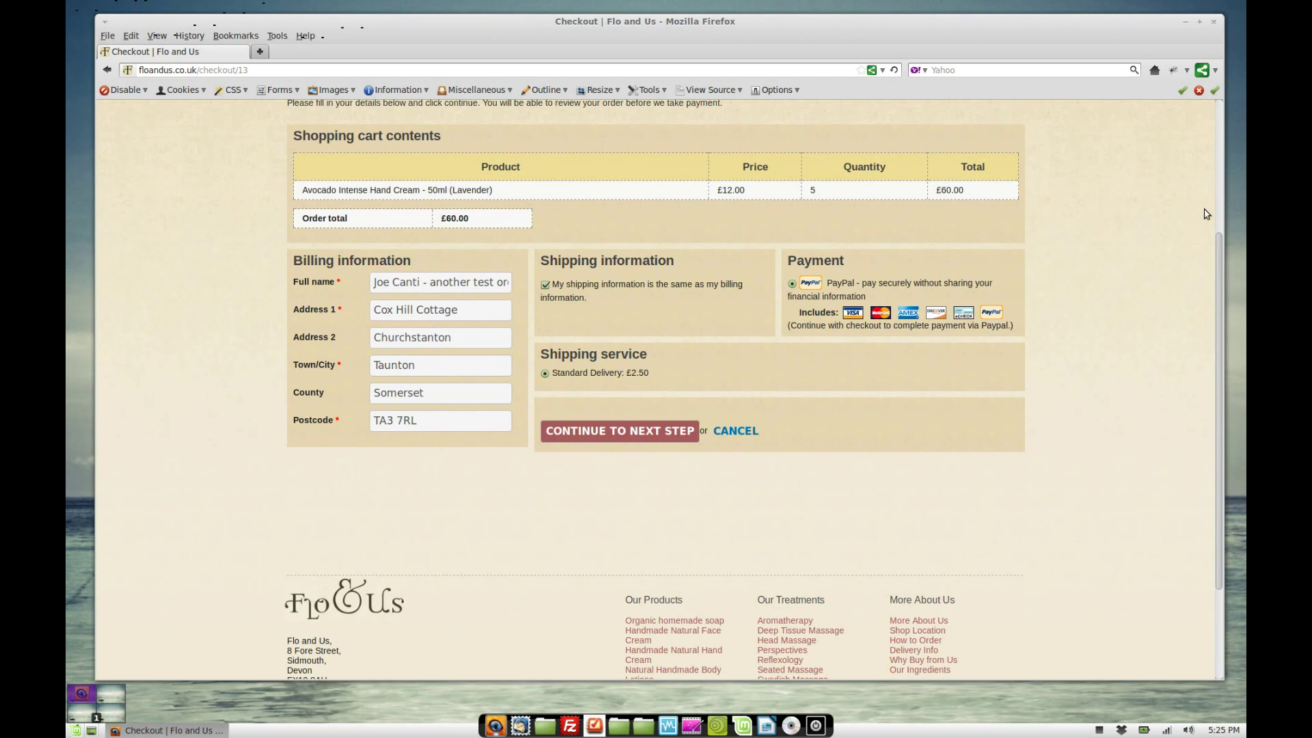
scroll(1008, 279, up, 3)
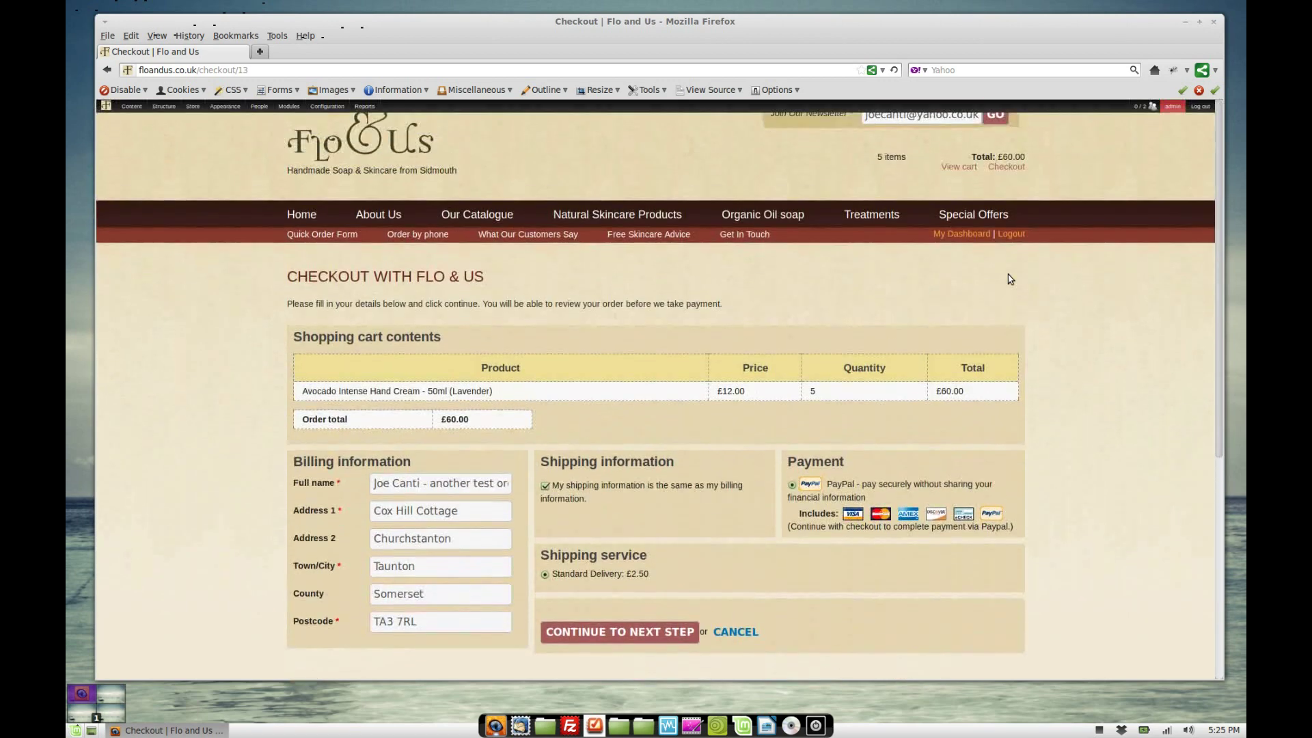
scroll(1008, 279, down, 3)
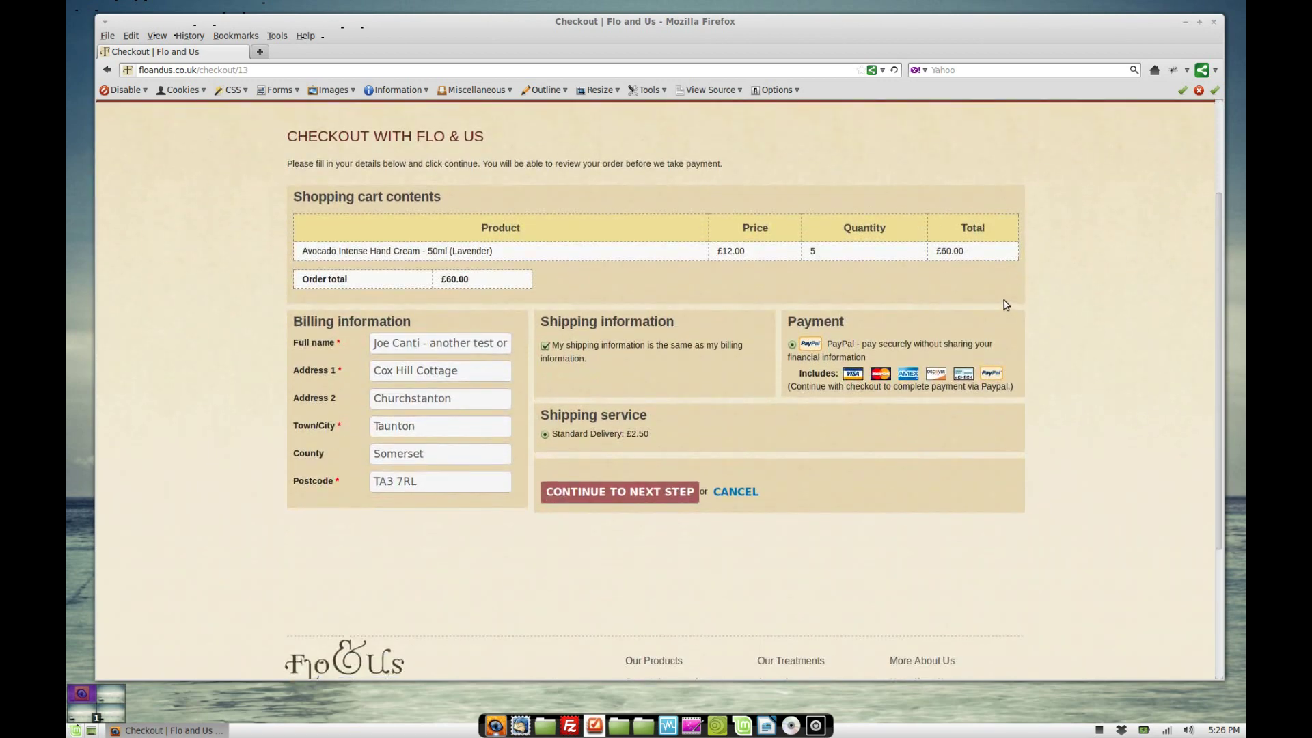
Narrow the Firefox window to show the checkout page reflowing, then widen it partway again
drag(1224, 148, 283, 157)
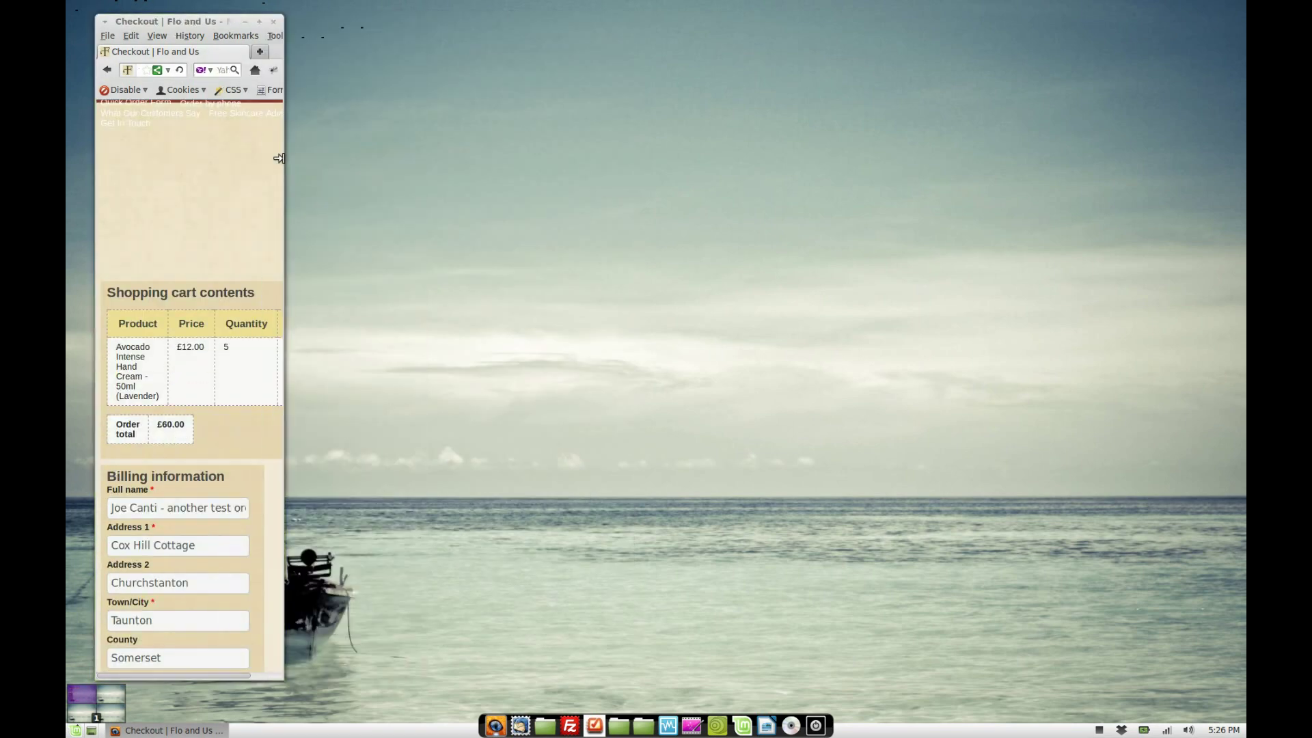
scroll(188, 294, down, 10)
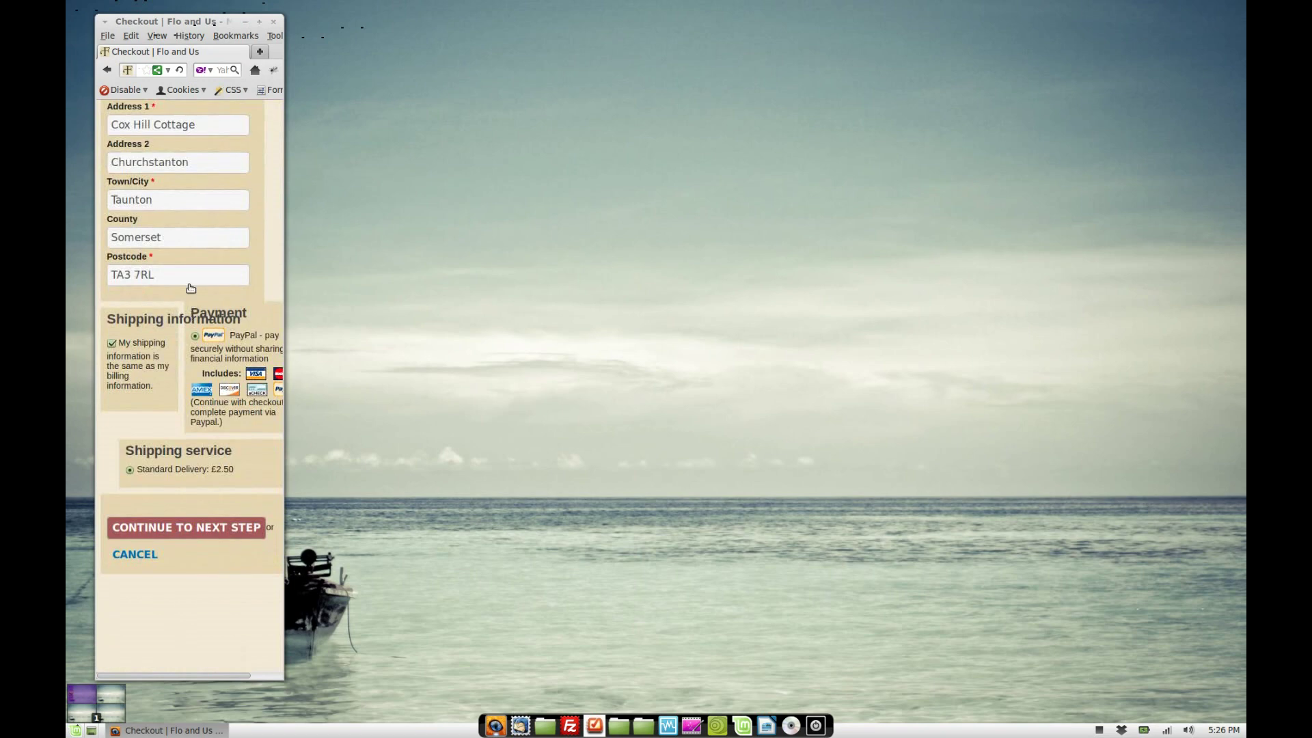
scroll(189, 294, up, 7)
drag(292, 202, 1066, 238)
scroll(635, 414, up, 4)
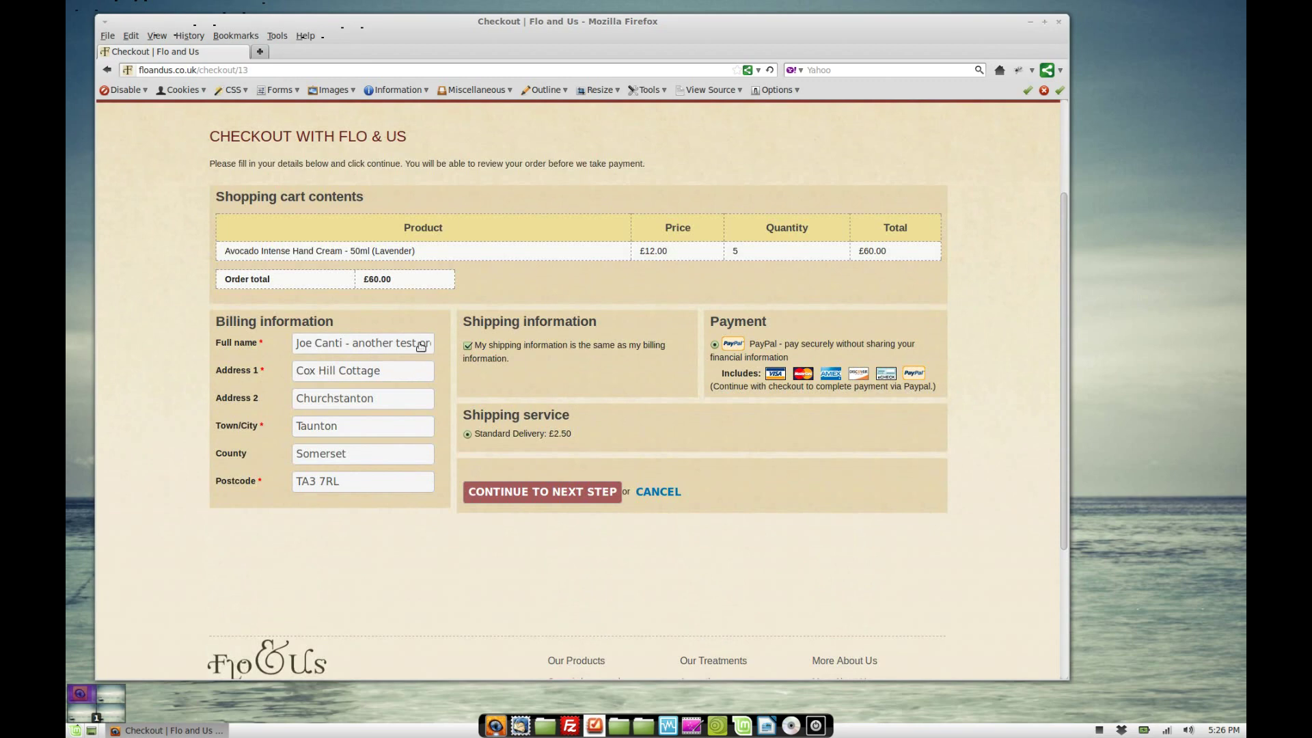
Continue through review to PayPal, then cancel back to the £62.50 order 13 review
click(526, 489)
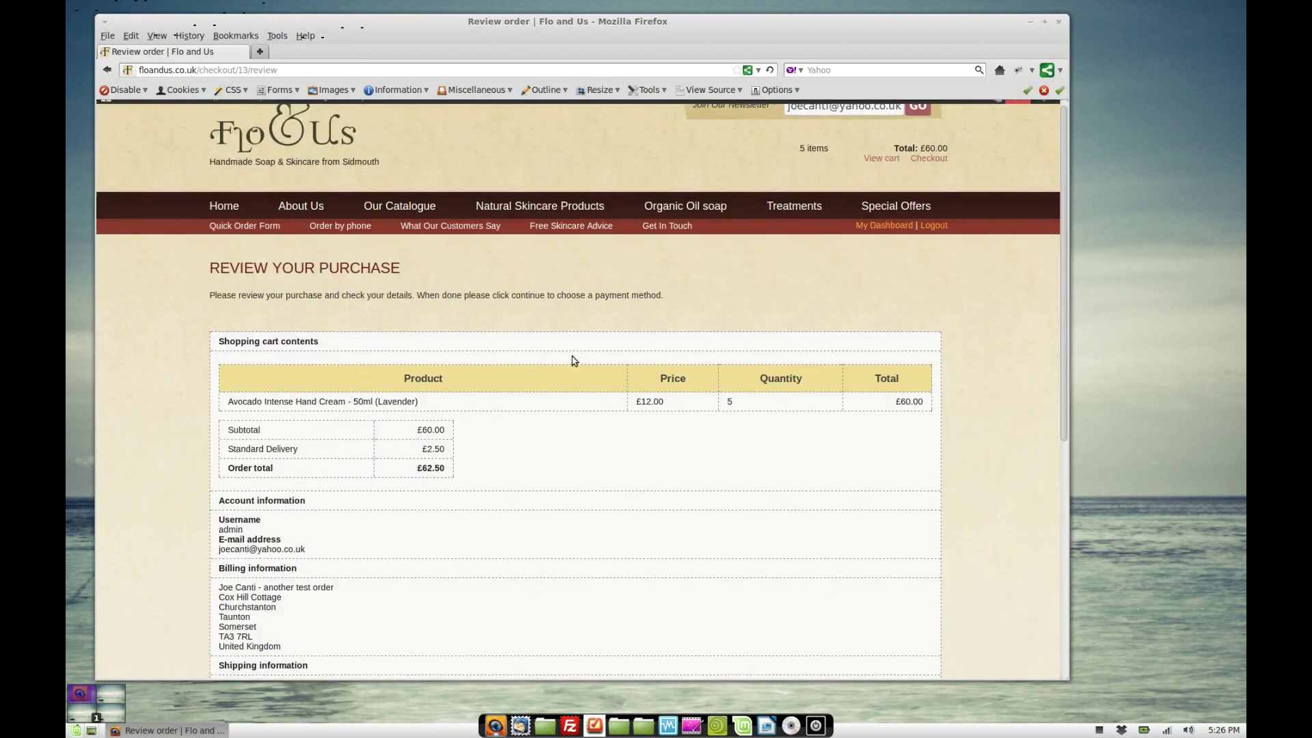
scroll(514, 391, down, 3)
click(314, 589)
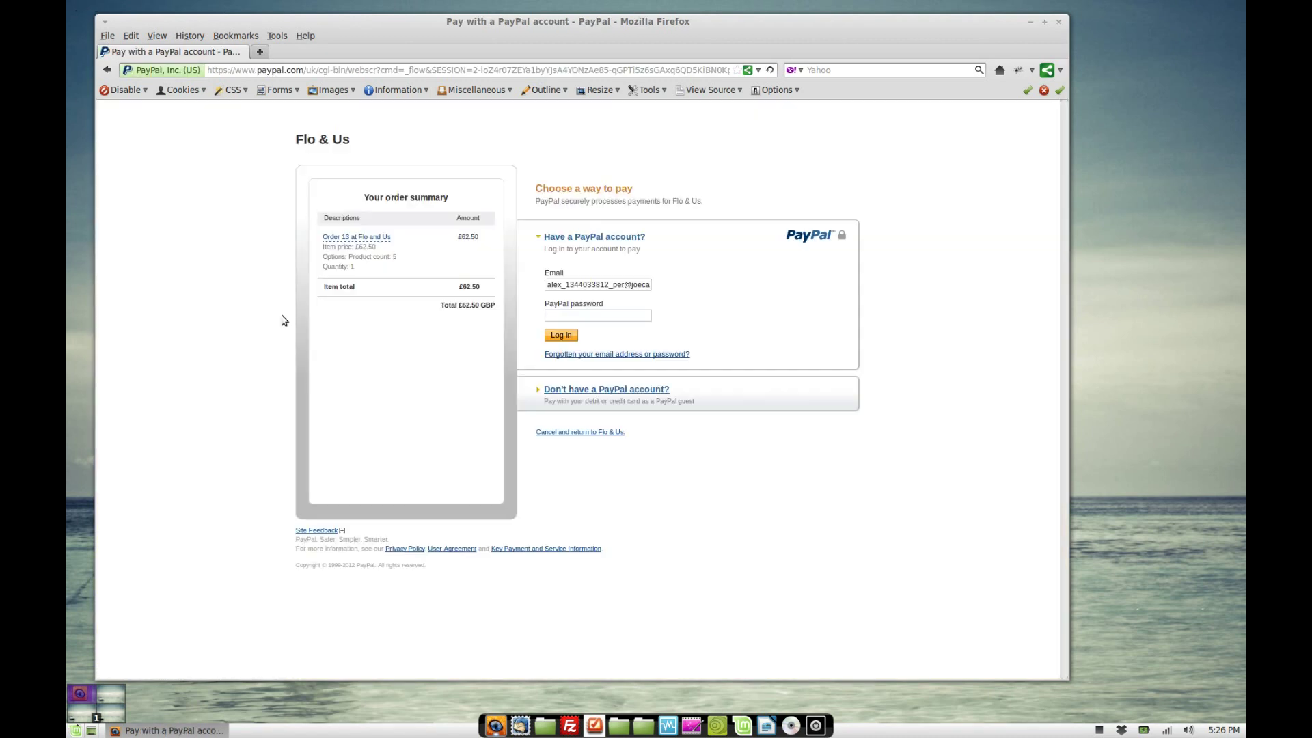
click(578, 434)
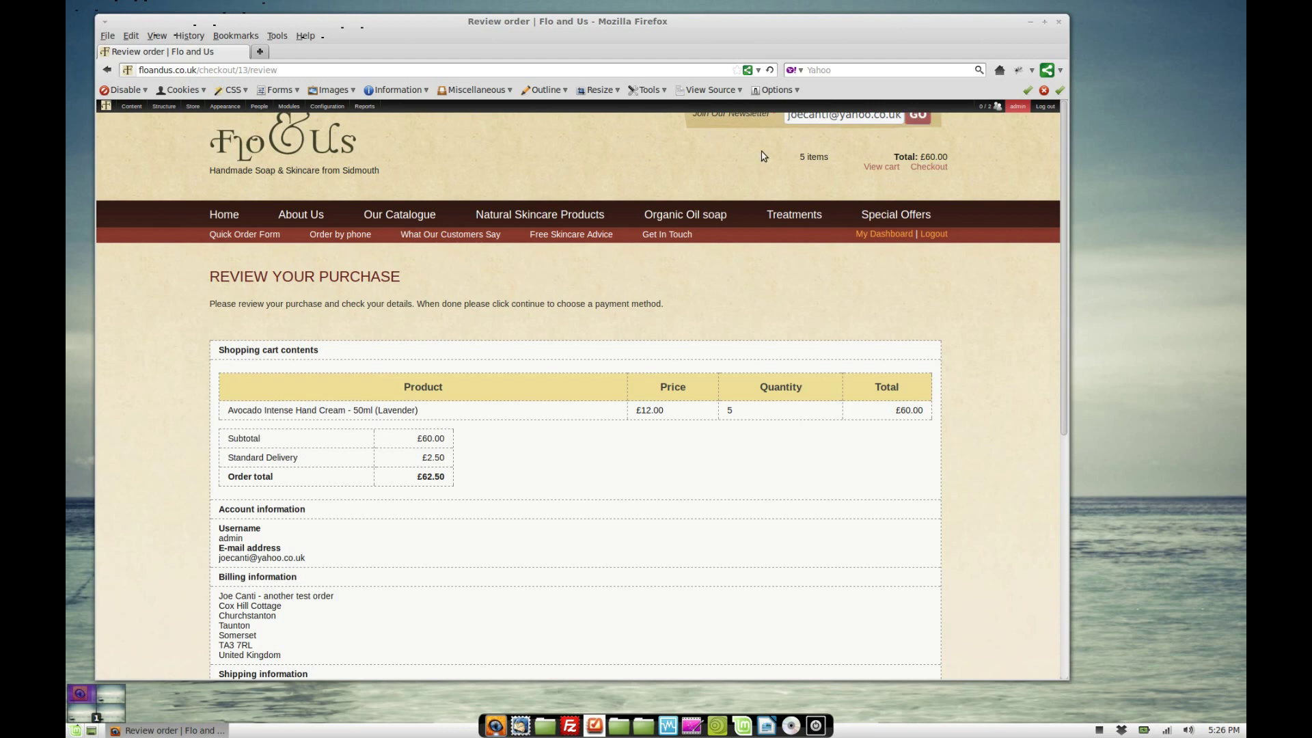
Go back to the Flo & Us home page and bring up the Structure admin menu
click(228, 214)
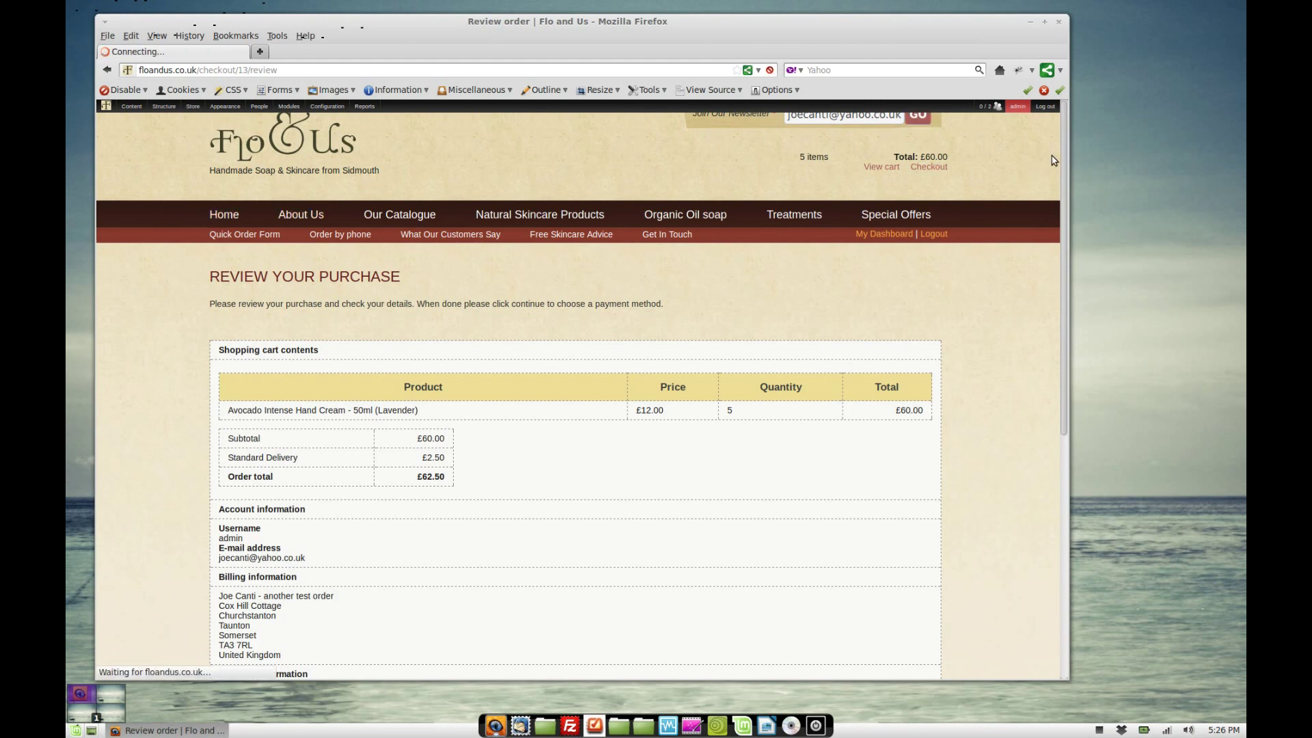
scroll(697, 546, down, 5)
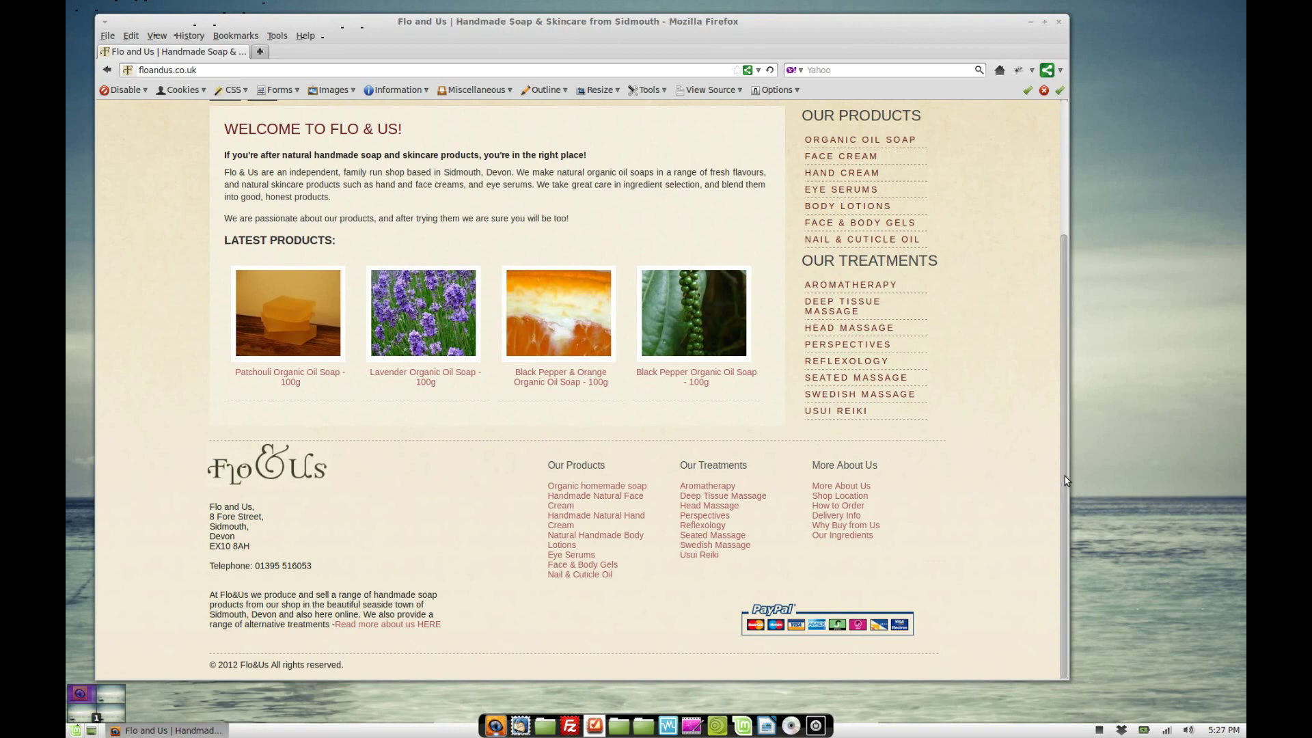
drag(1064, 475, 1064, 339)
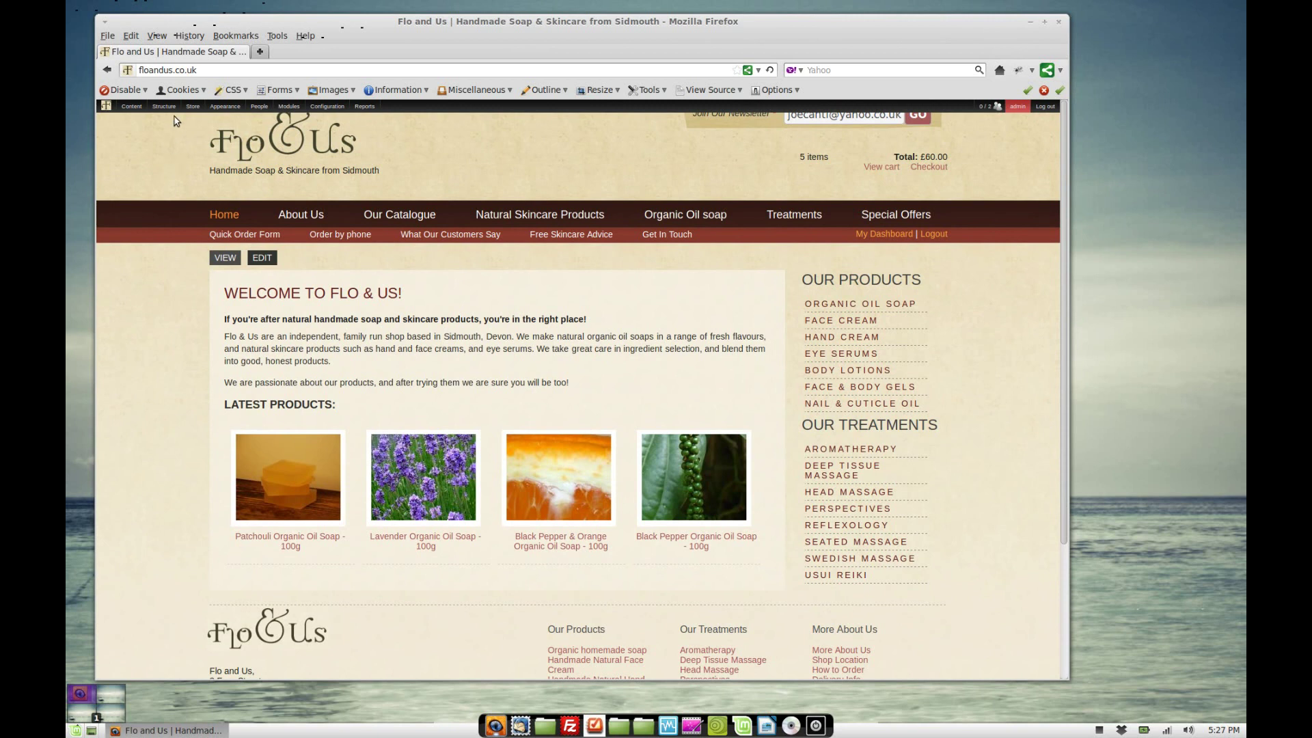
mouse_move(171, 111)
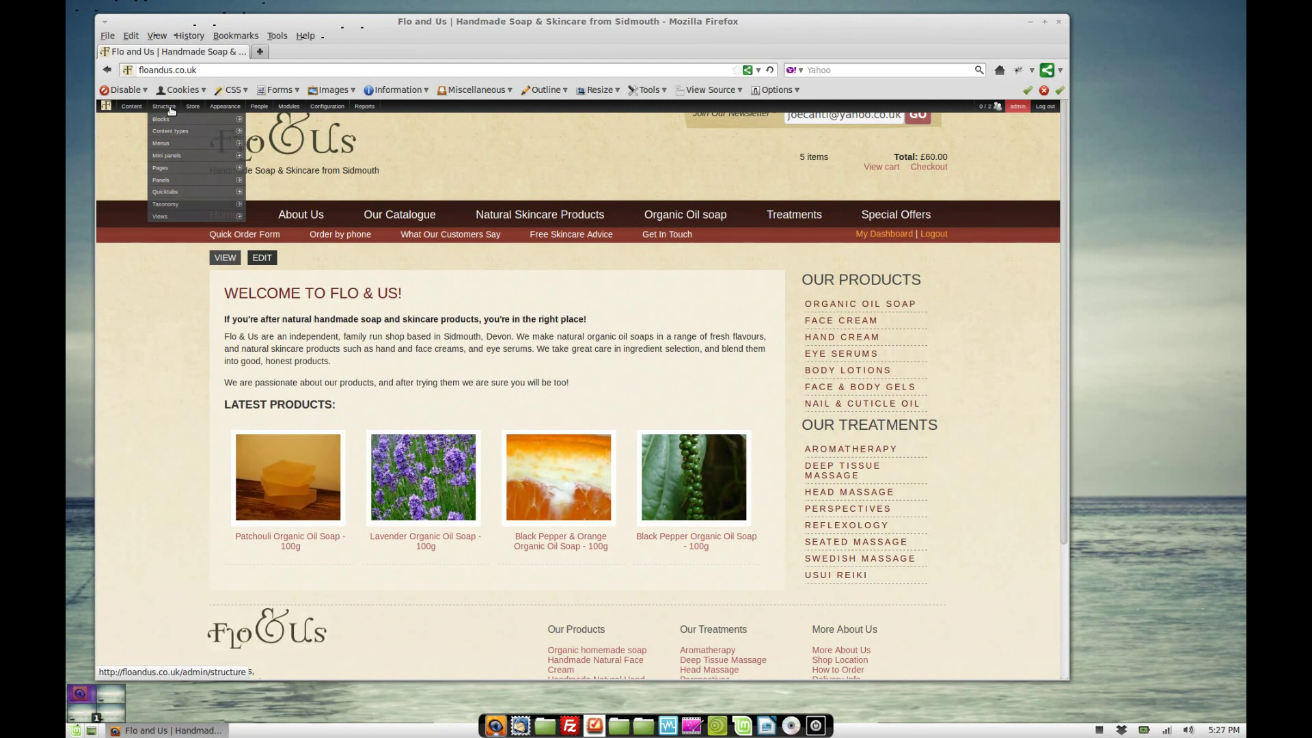
Open Panels Everywhere settings and point out the enabled site template option
mouse_move(225, 180)
mouse_move(276, 195)
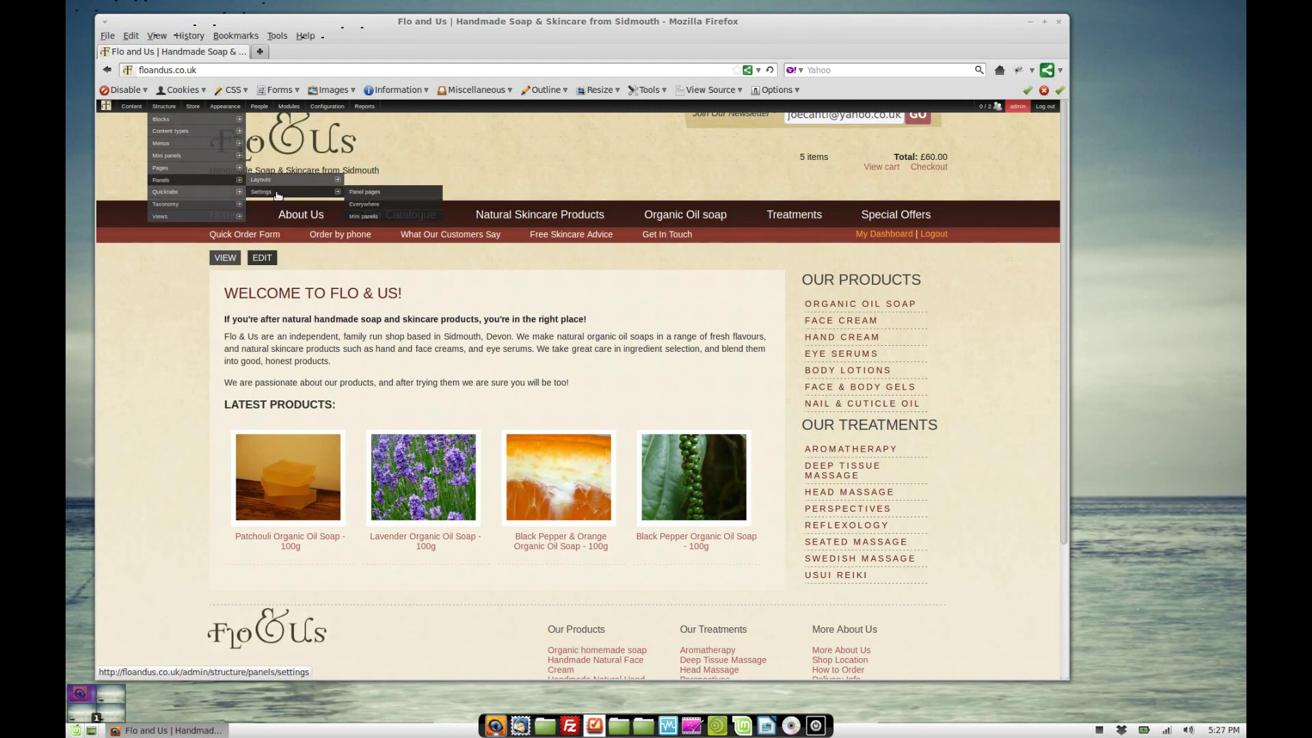
click(366, 204)
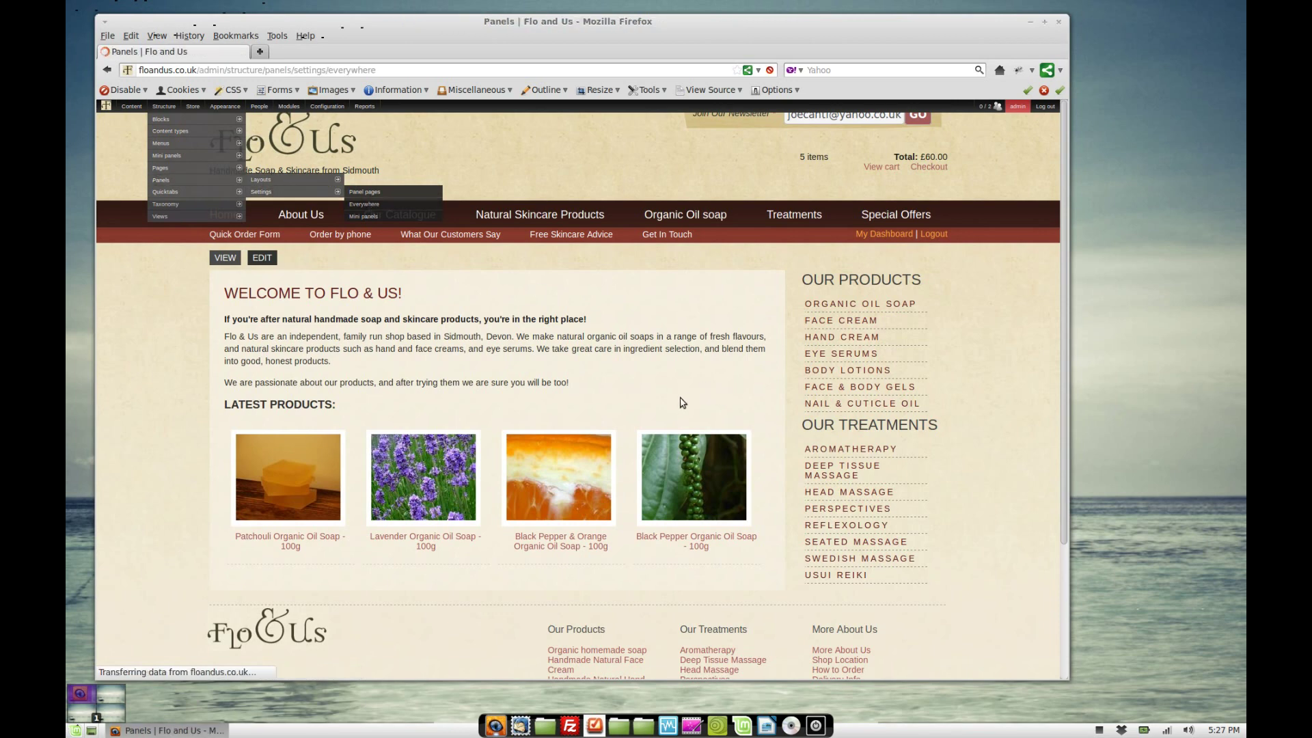
drag(223, 313, 438, 312)
click(384, 312)
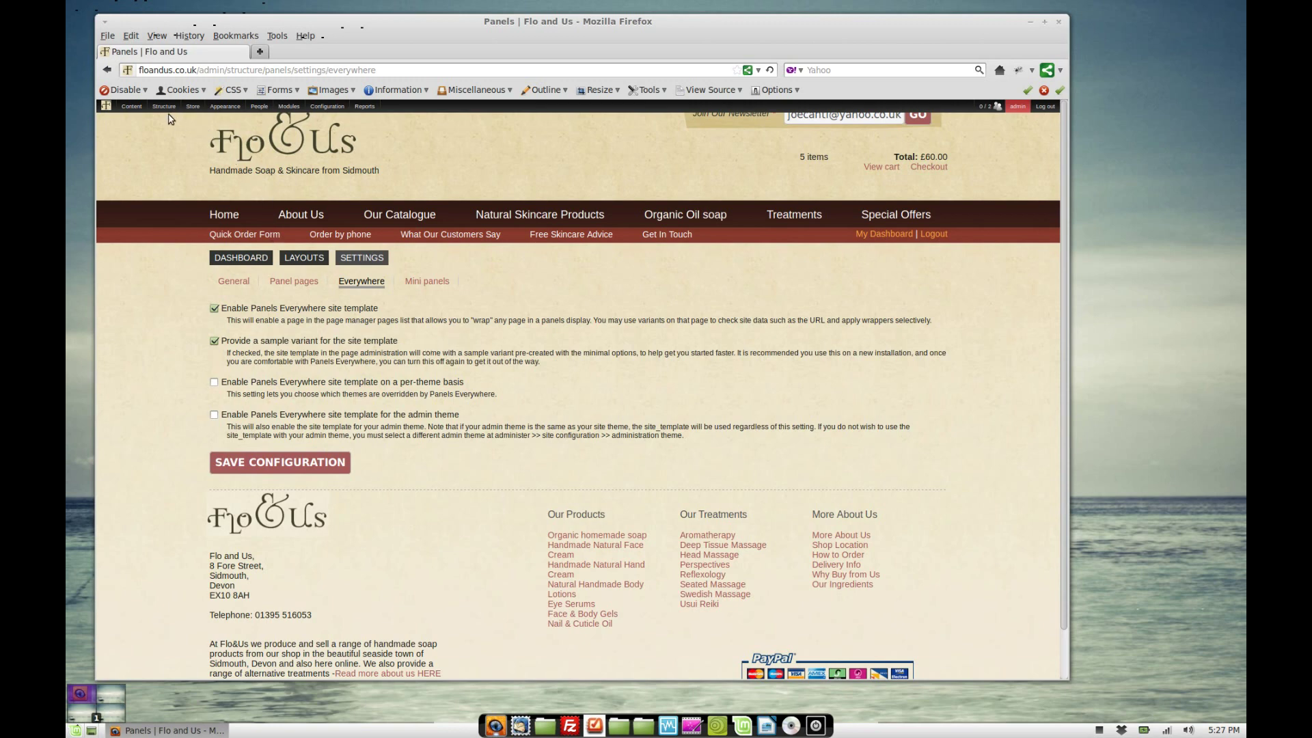
Open the Panels dashboard and highlight the Default site template, page templates and Node template
click(162, 180)
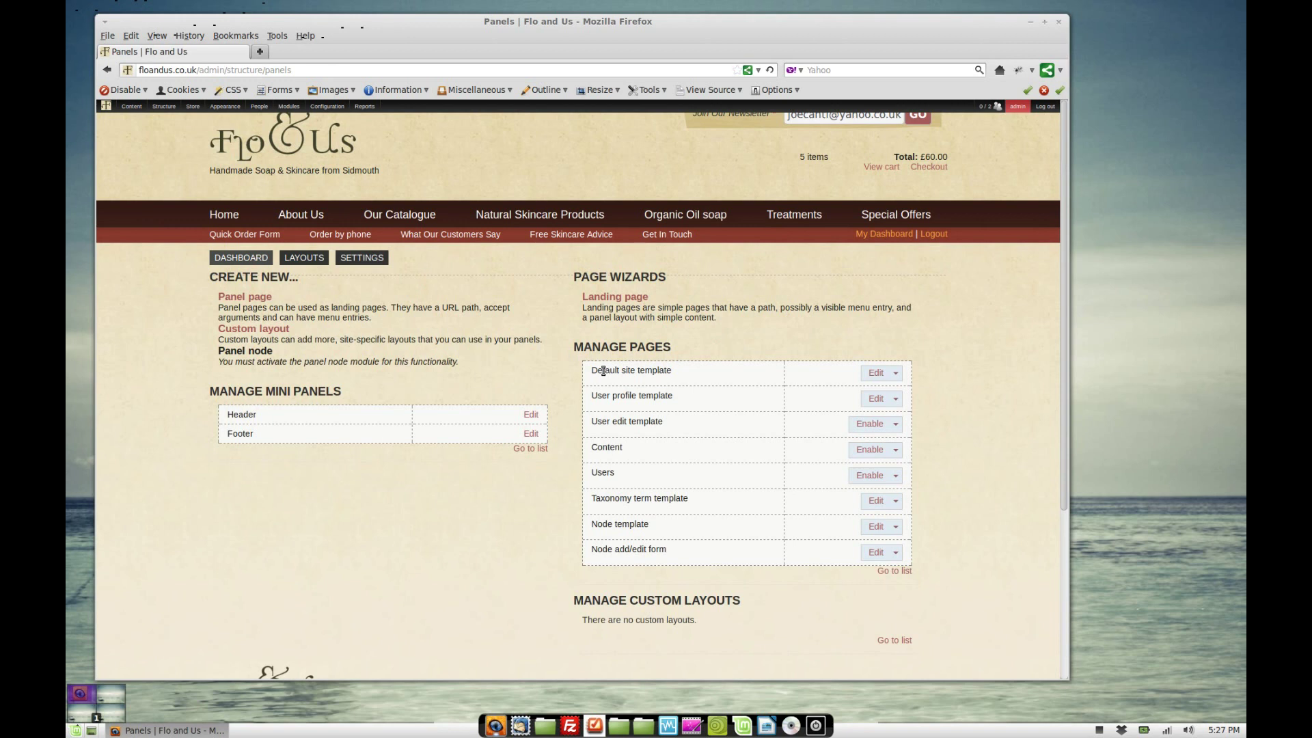
drag(597, 370, 692, 370)
drag(595, 395, 700, 559)
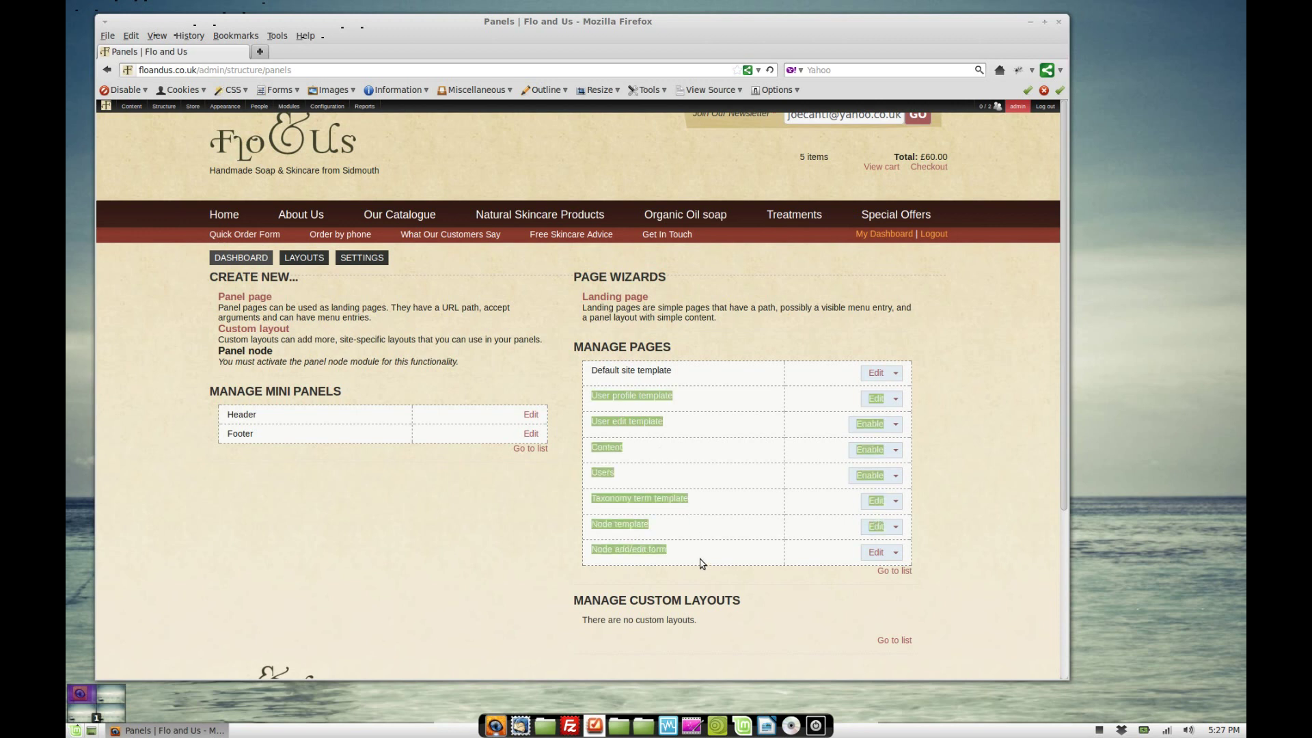
click(701, 559)
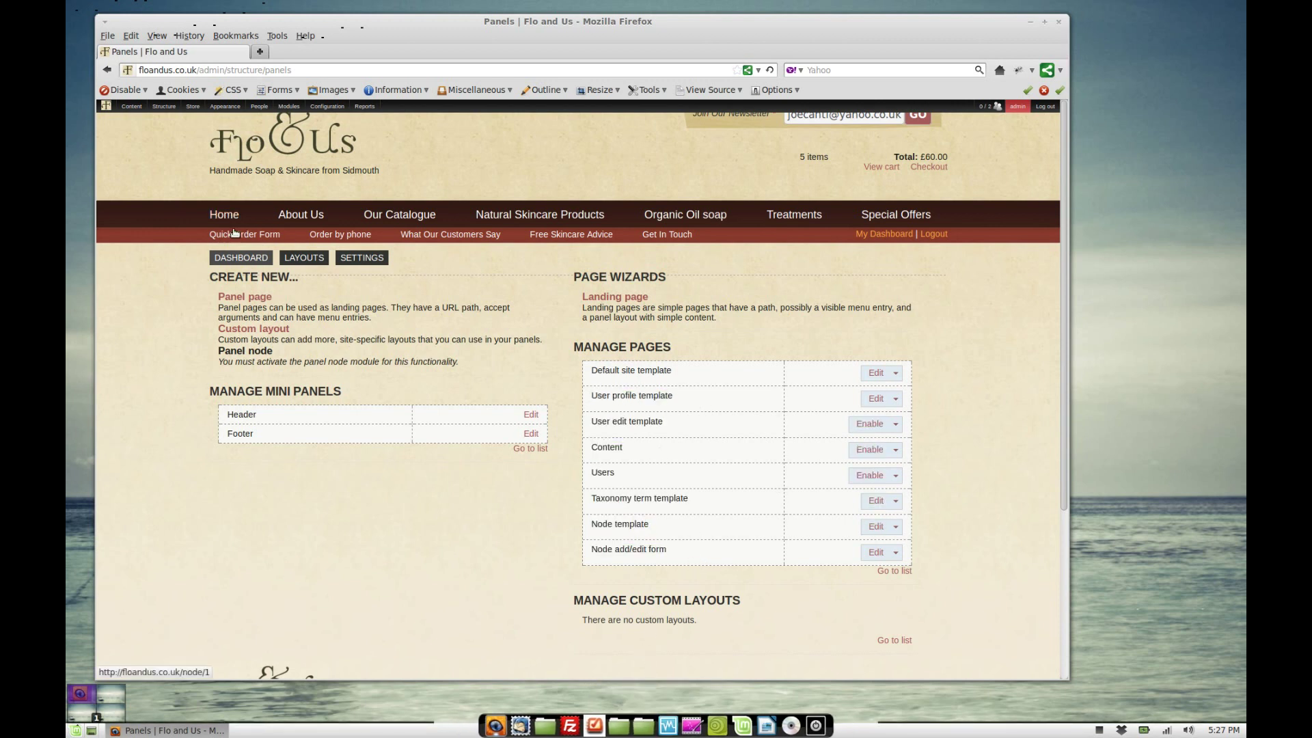
drag(593, 523, 689, 526)
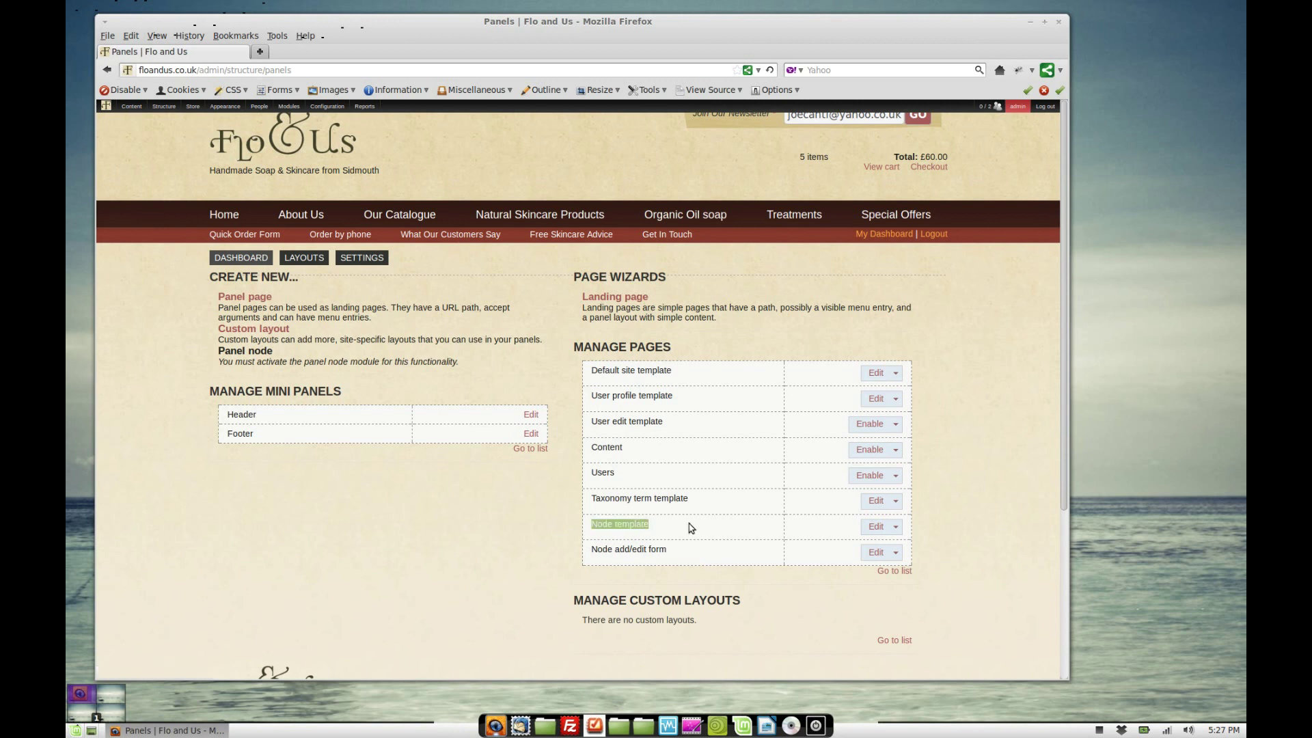
click(693, 527)
Highlight the Taxonomy term, User profile and Default site template entries under Manage Pages
drag(687, 498, 585, 502)
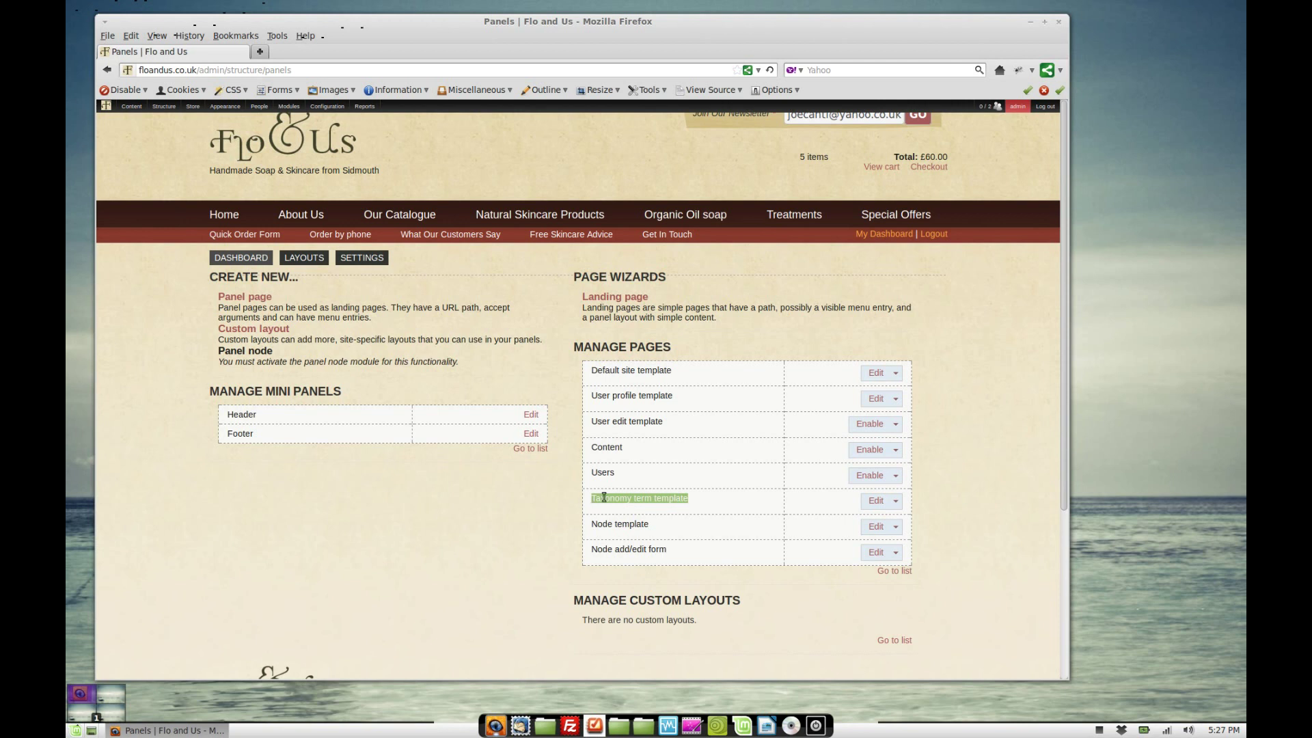
click(711, 505)
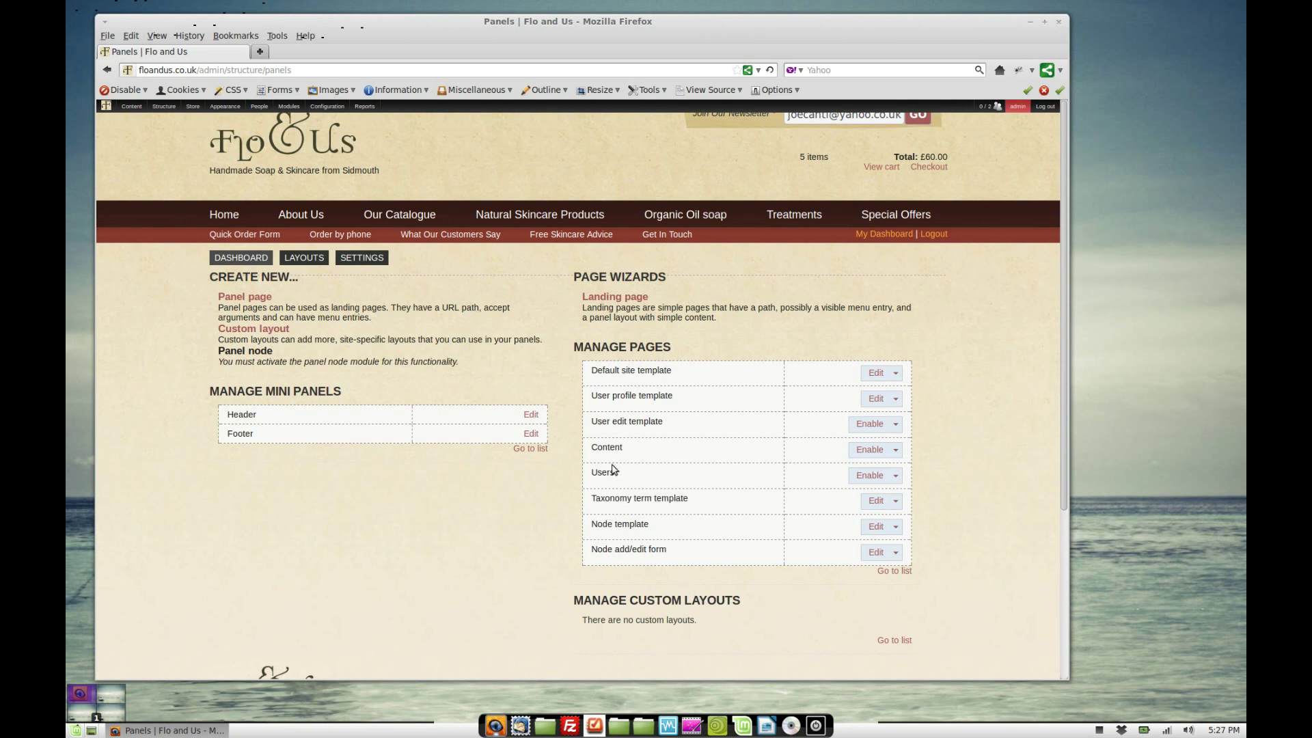
drag(592, 400, 697, 557)
click(710, 559)
drag(682, 404, 588, 399)
click(718, 401)
triple_click(686, 371)
click(710, 376)
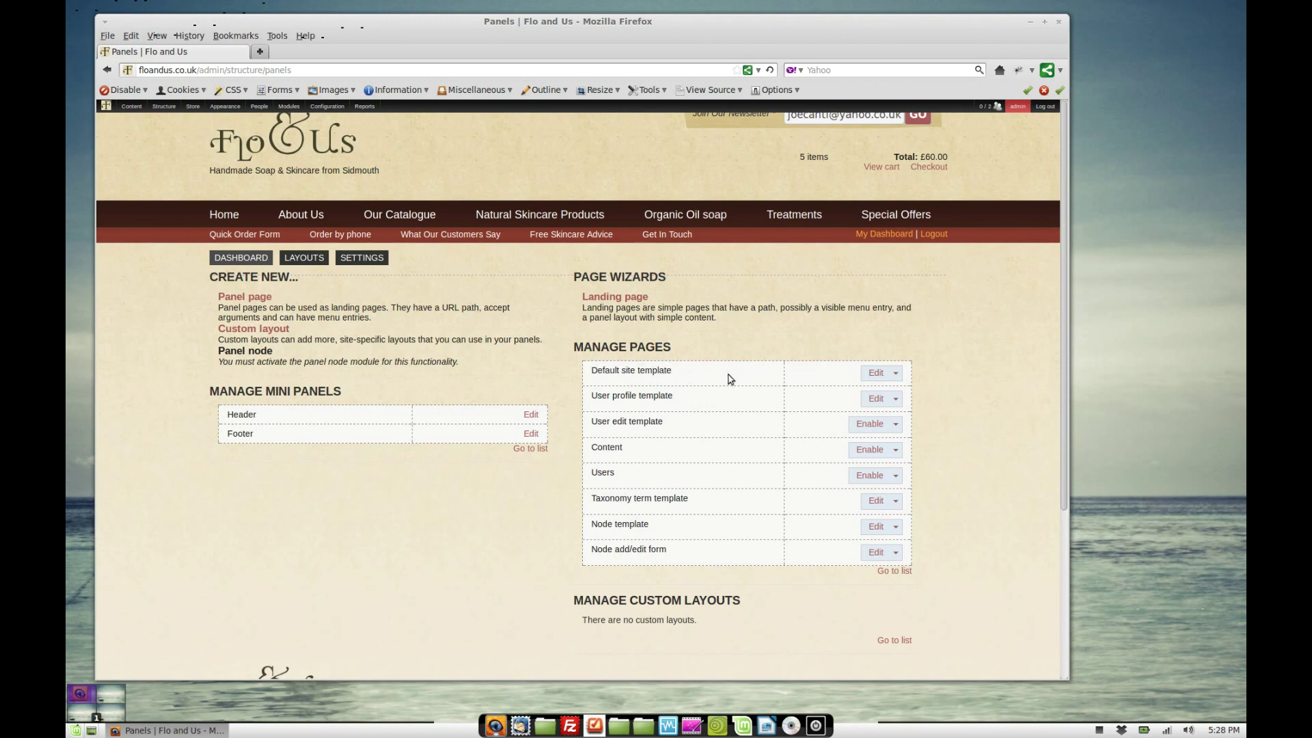
Edit the Default site template and expand its Main Site Template variant's sections
click(872, 375)
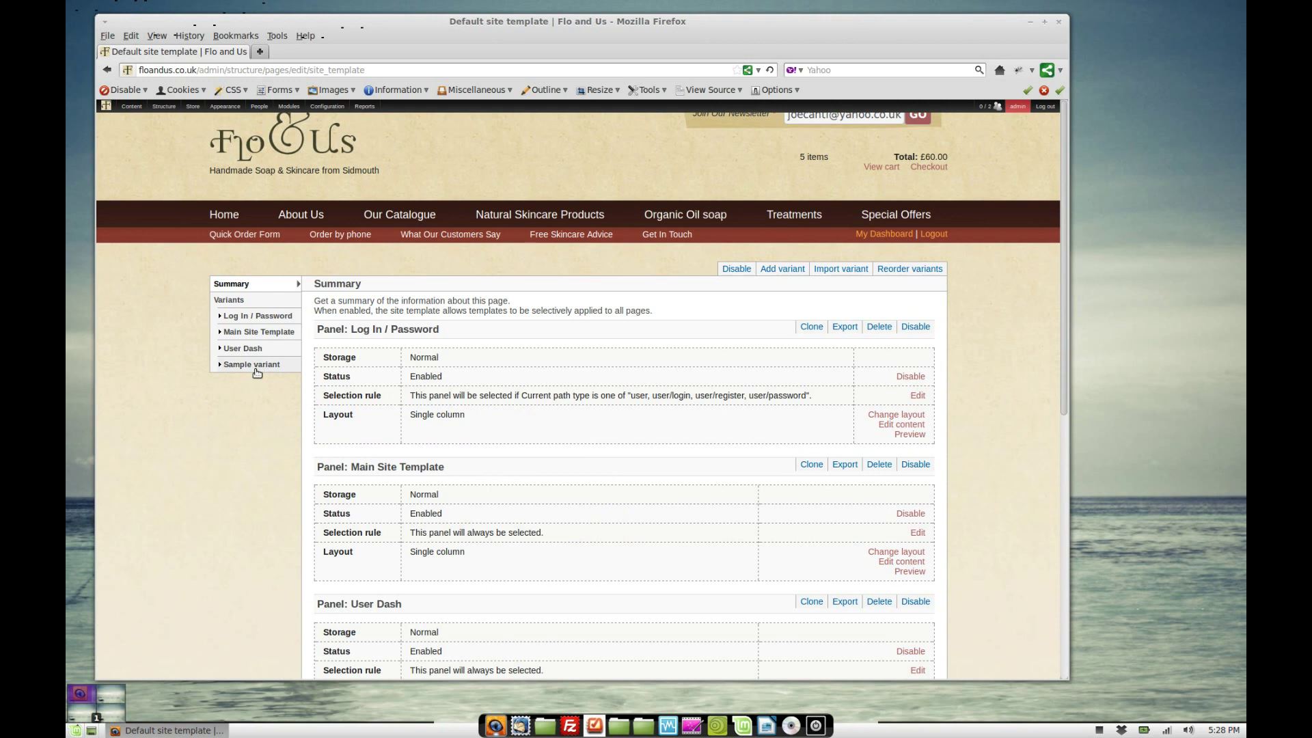
click(241, 332)
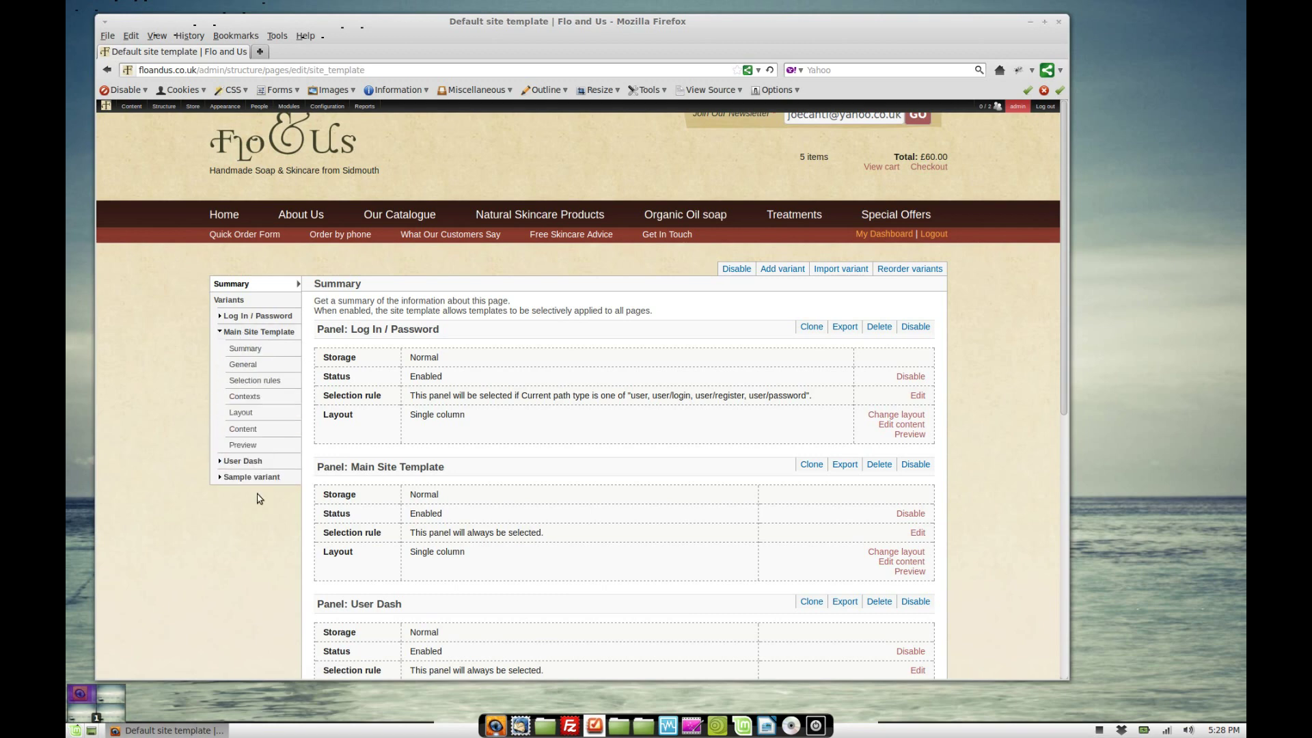
Open the Main Site Template's Content and expand then collapse the Header pane
click(252, 435)
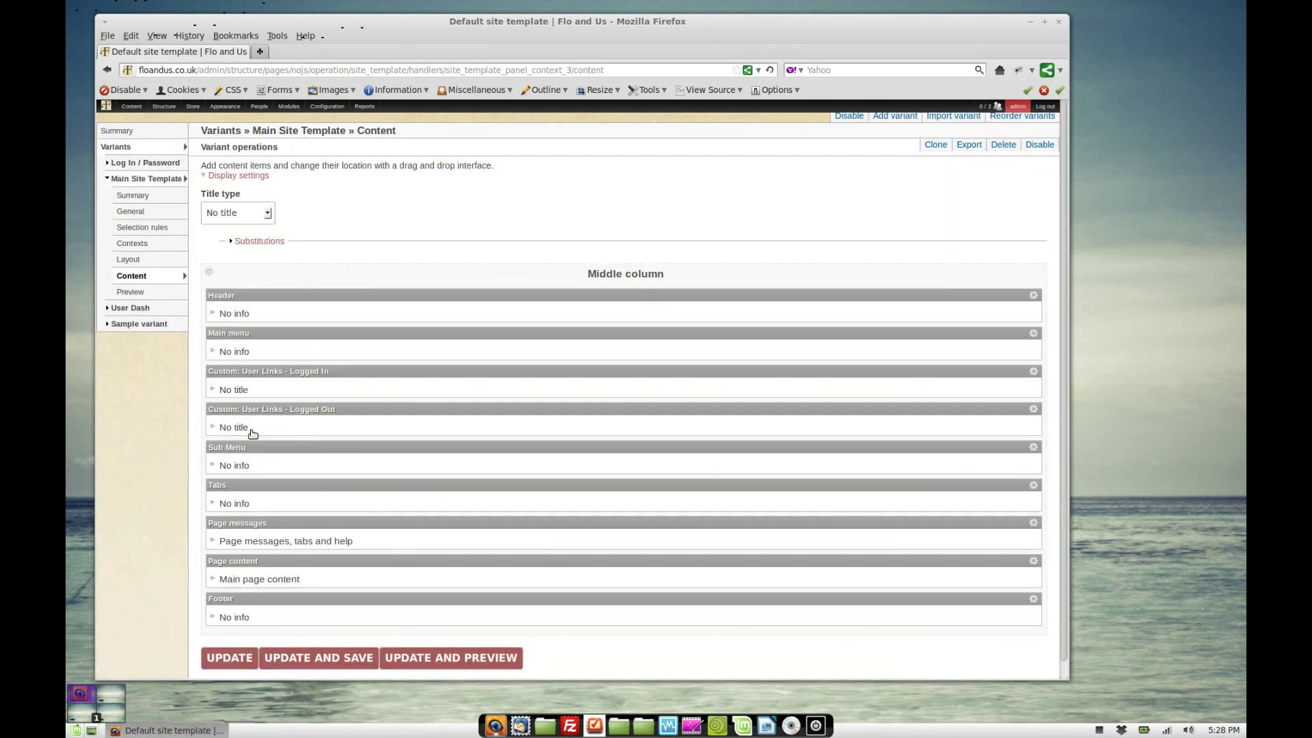
scroll(292, 299, down, 1)
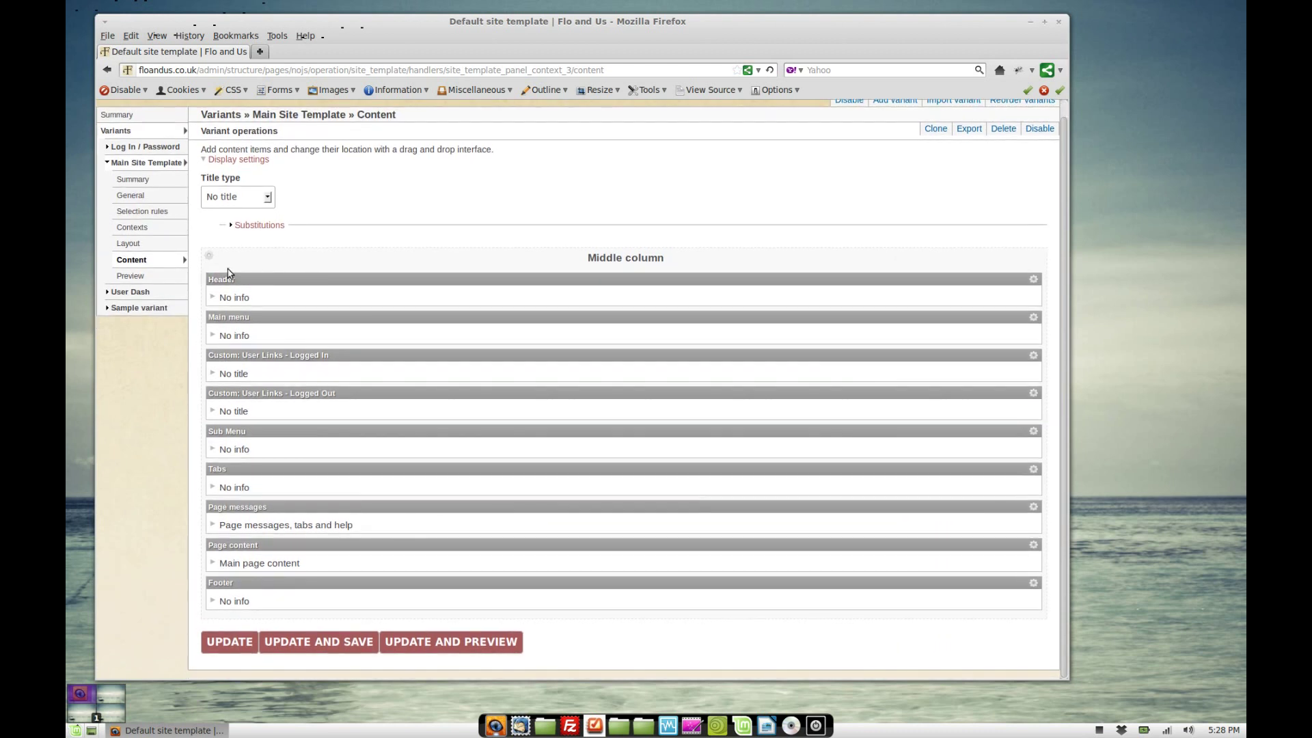
click(215, 296)
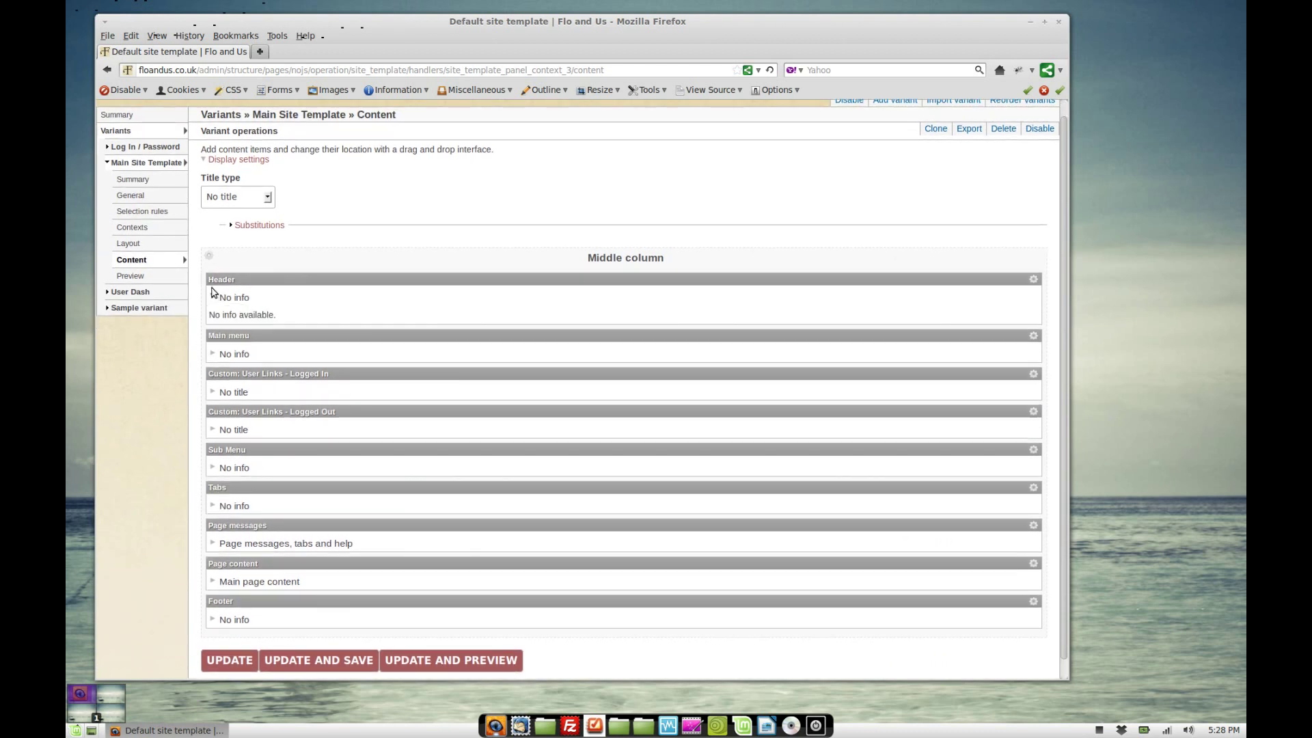
click(214, 293)
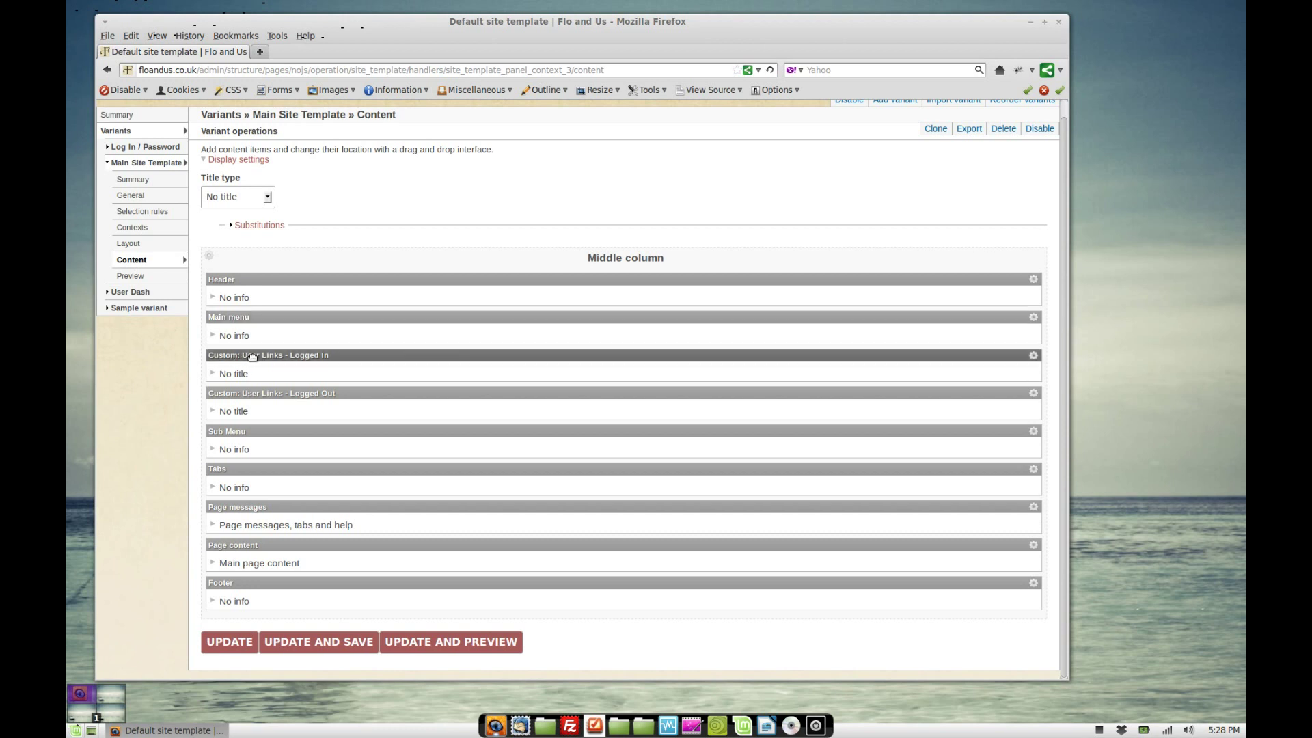
scroll(825, 156, up, 1)
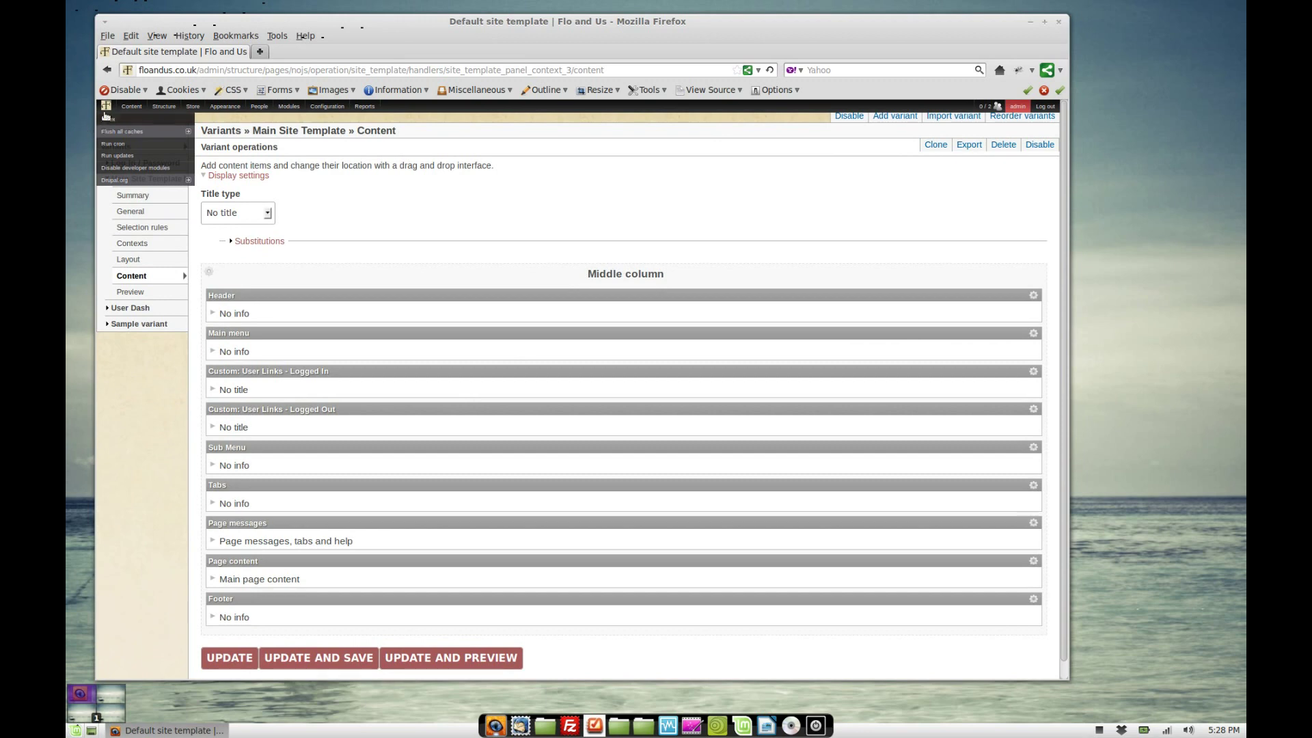
Open the shop homepage in a new tab, then return to the content editor
click(106, 116)
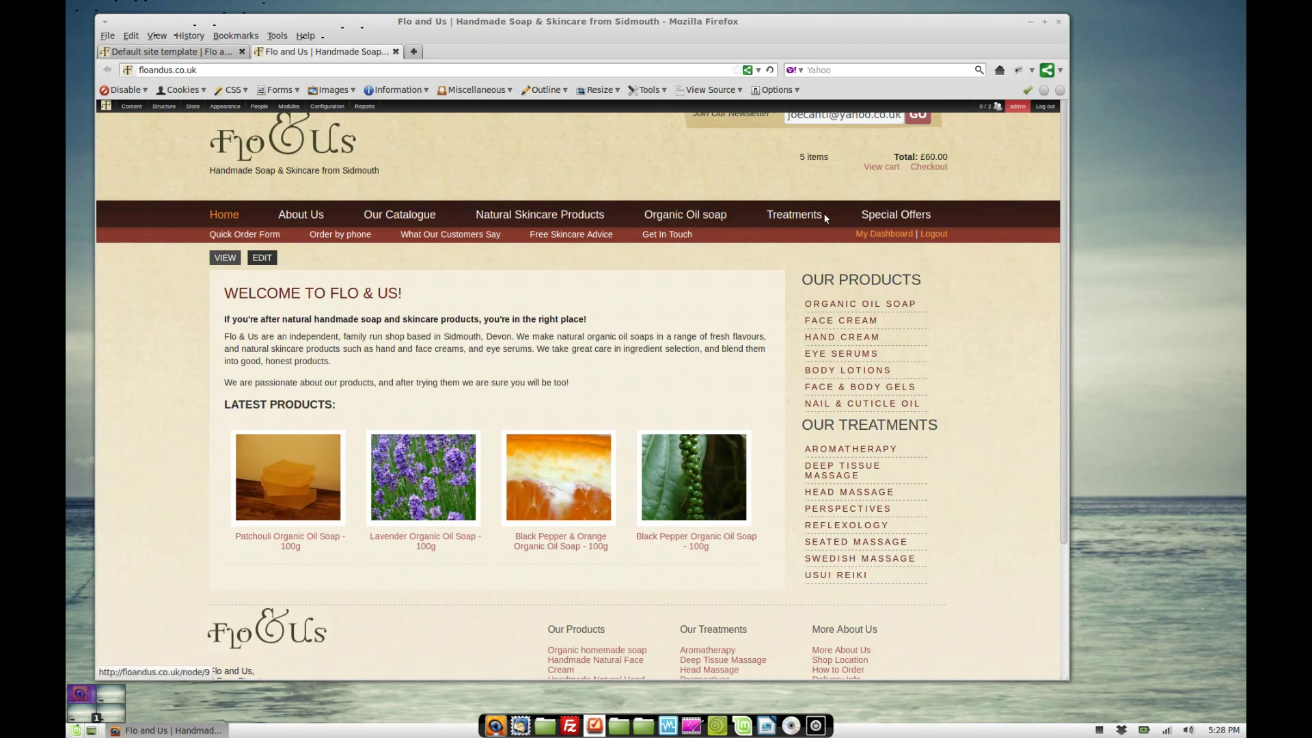
scroll(820, 243, down, 1)
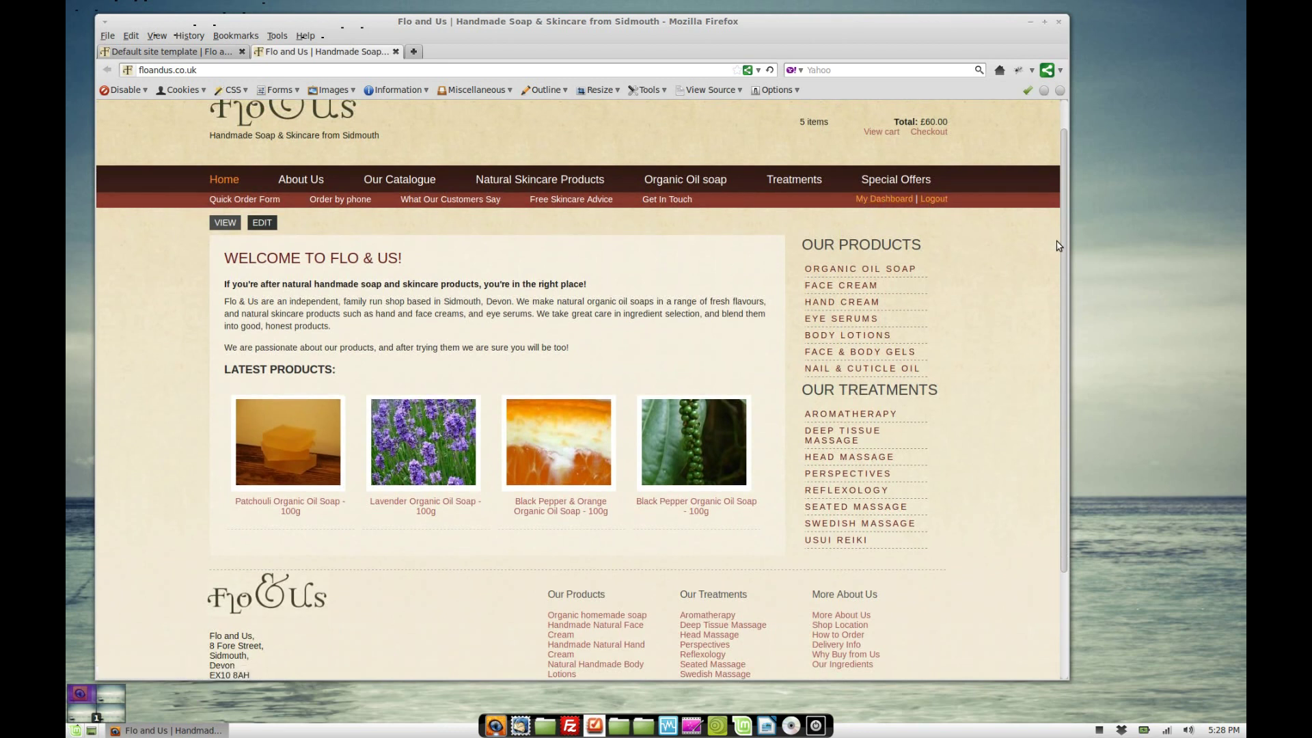
scroll(1068, 249, up, 1)
click(171, 52)
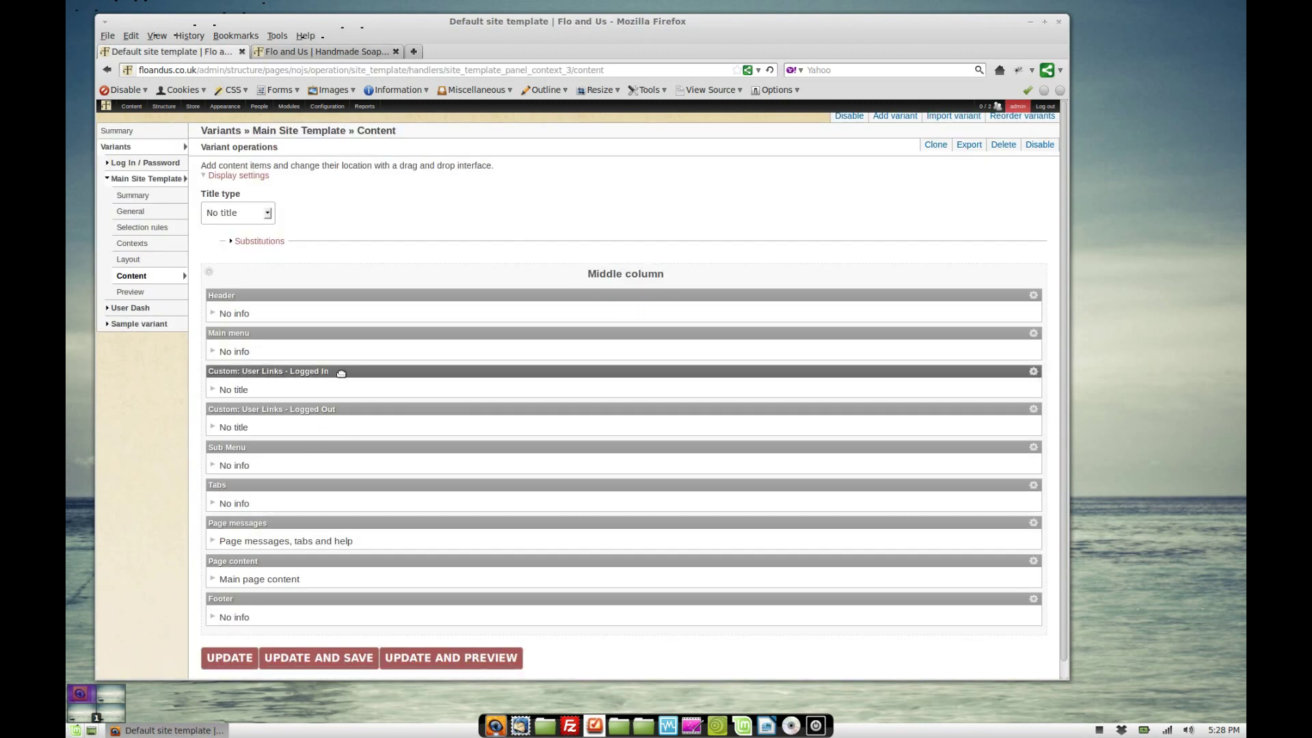
Expand and collapse the Custom: User Links - Logged In and Logged Out panes
click(212, 390)
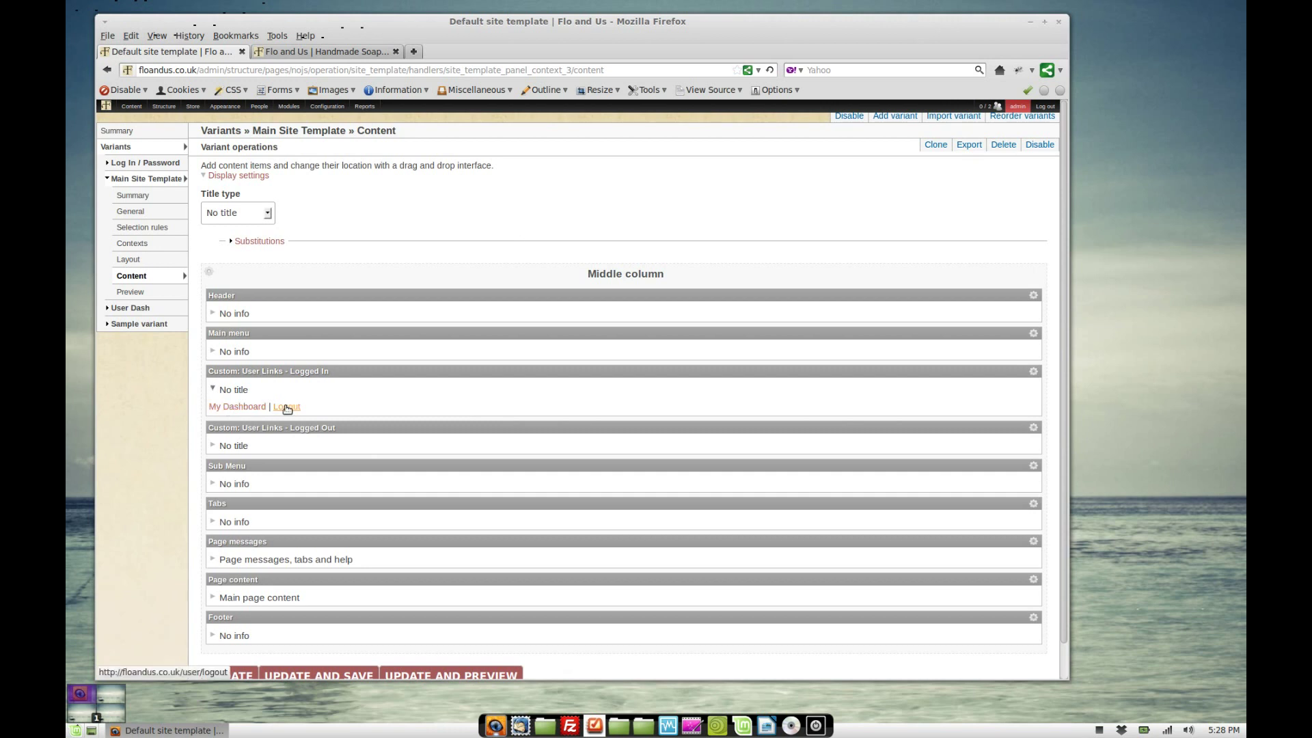
click(214, 390)
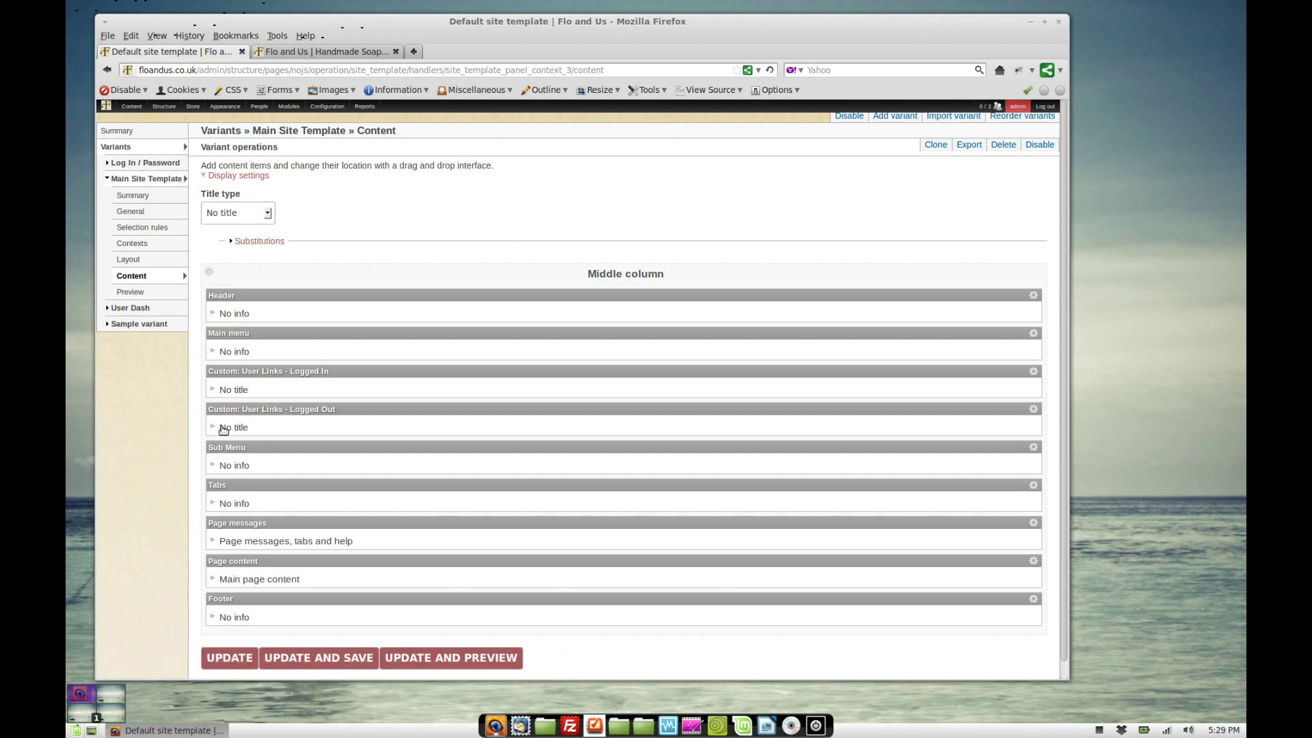
click(211, 427)
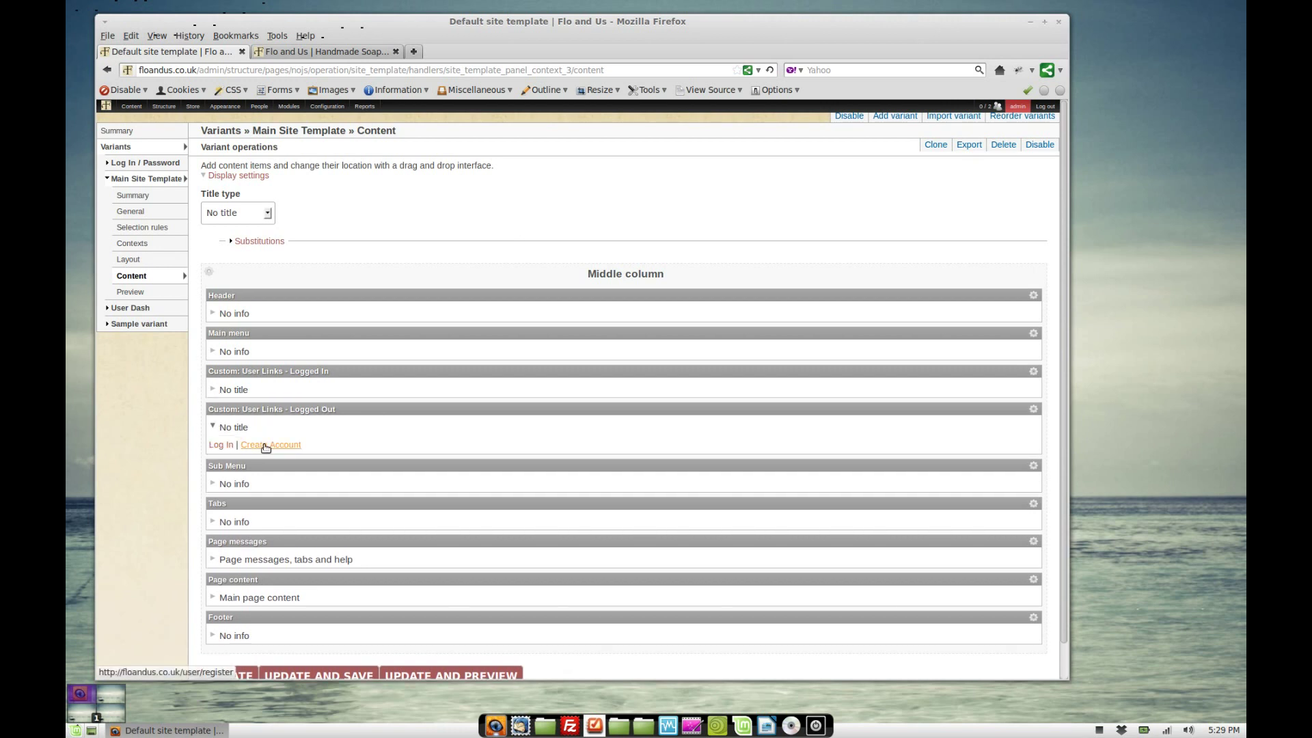
click(213, 427)
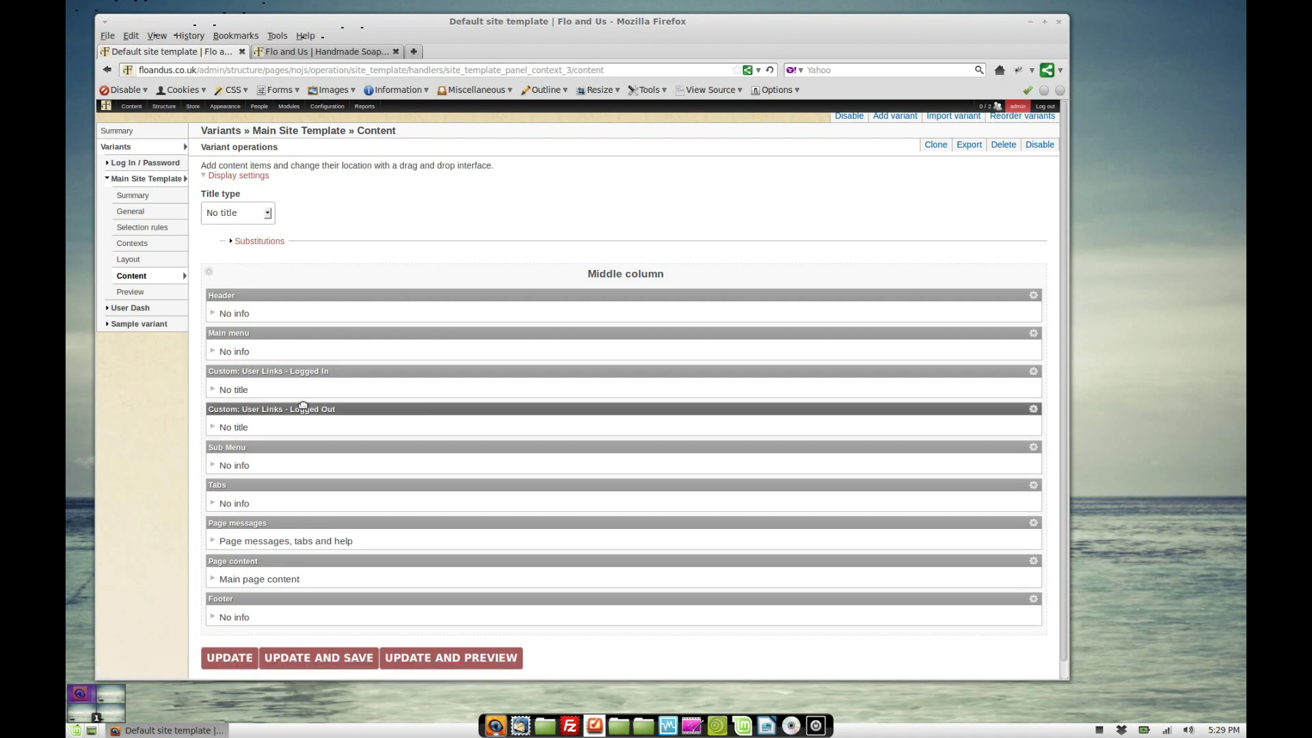
click(1033, 409)
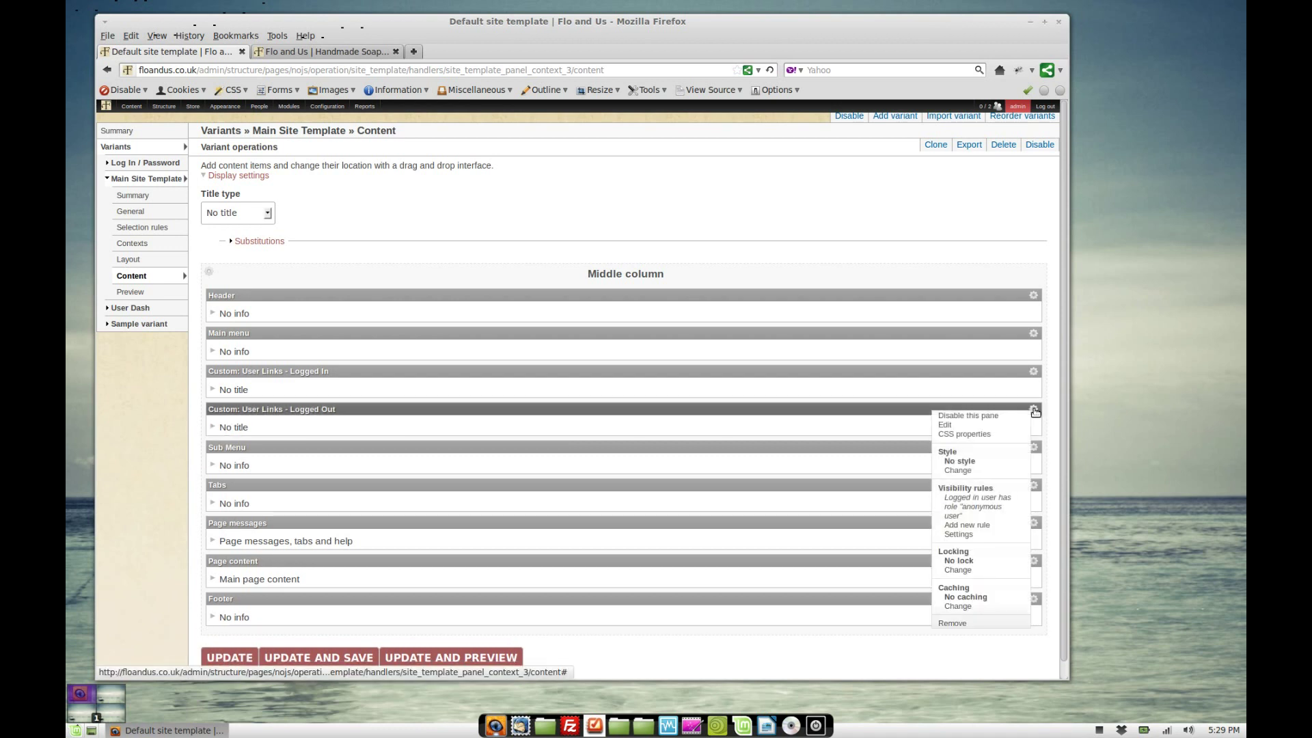
click(965, 507)
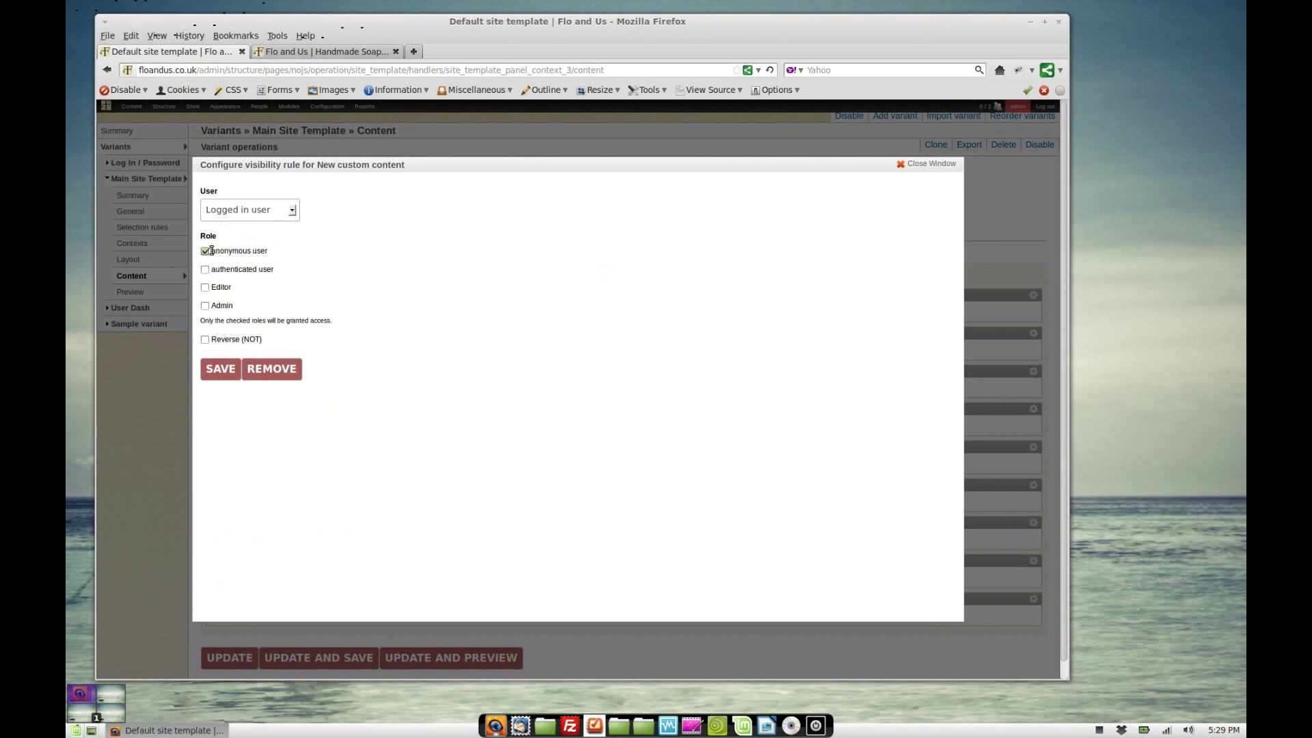
click(931, 164)
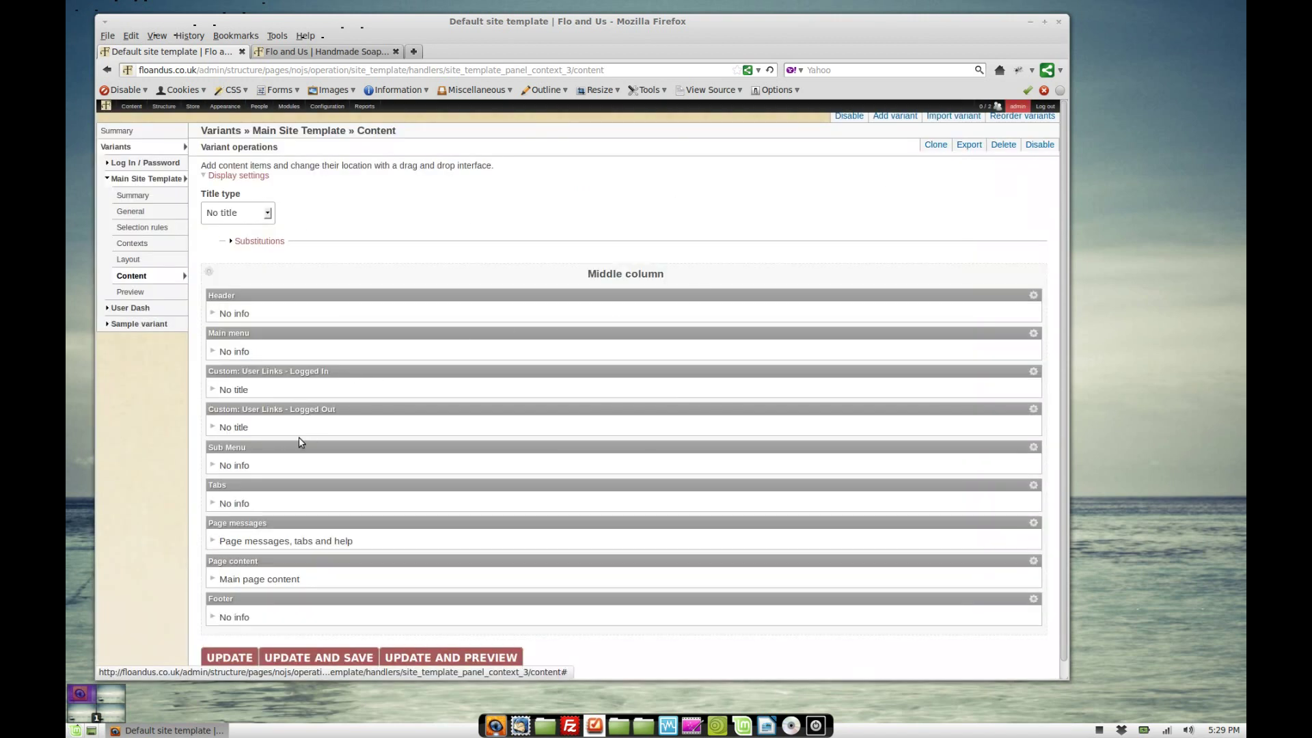
click(1032, 371)
click(1023, 472)
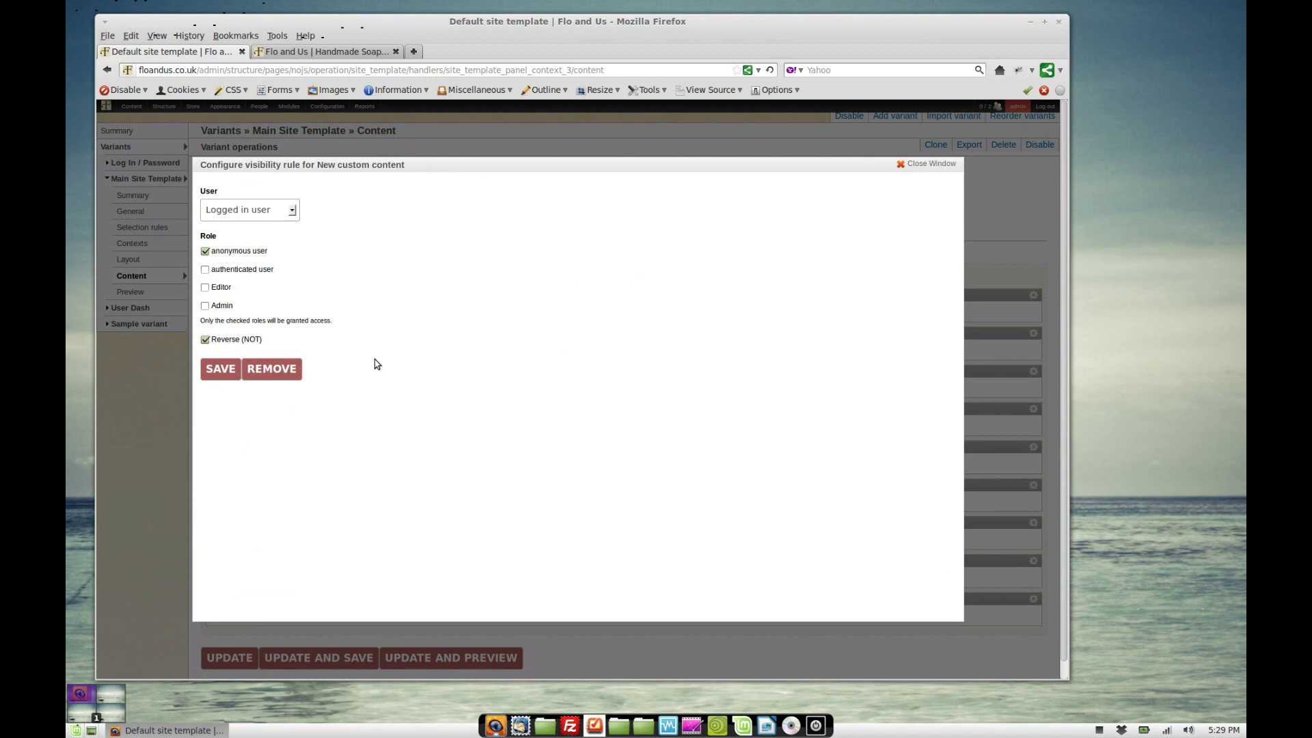
click(926, 164)
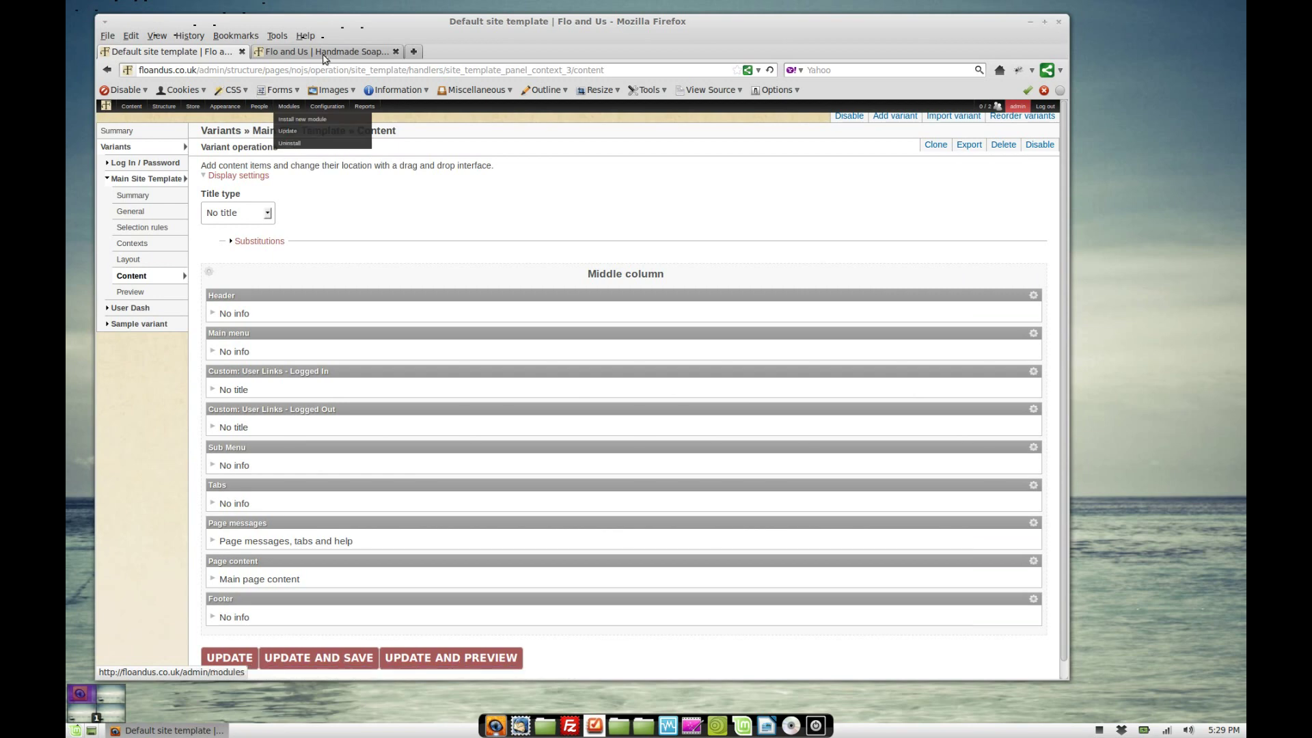
click(301, 51)
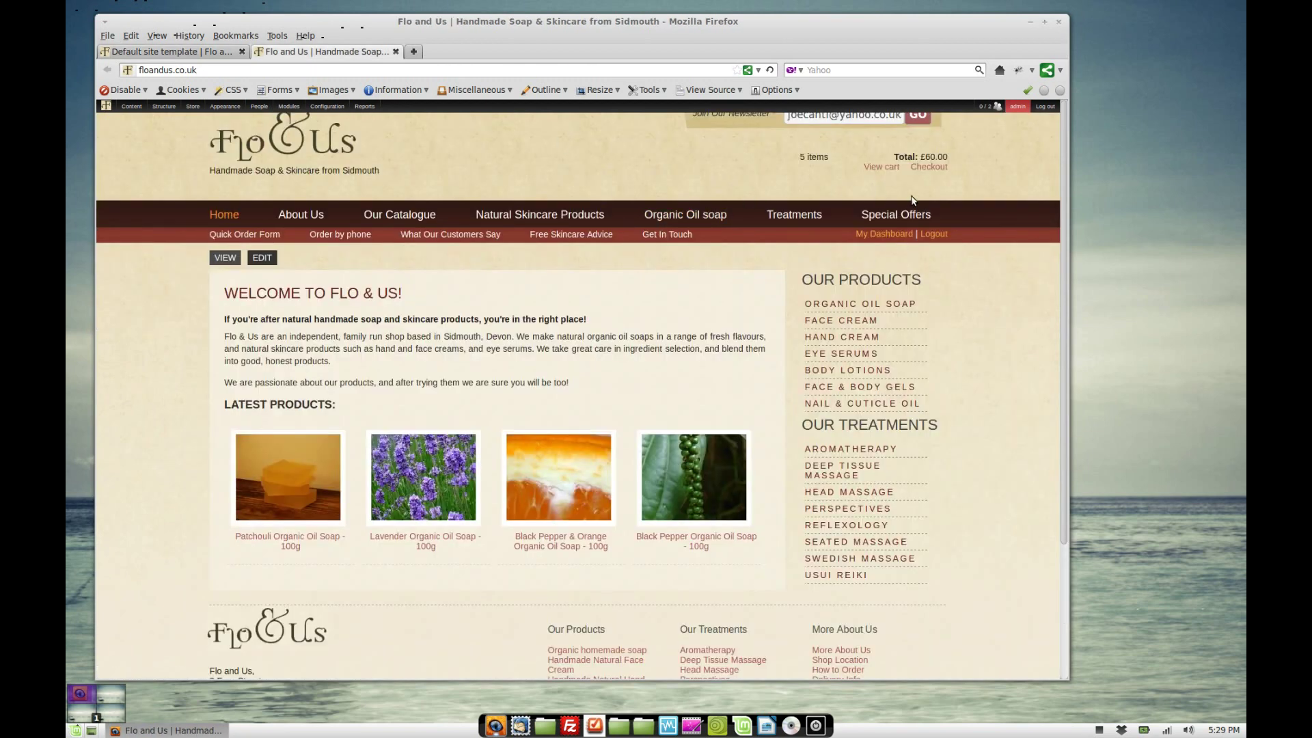
click(181, 52)
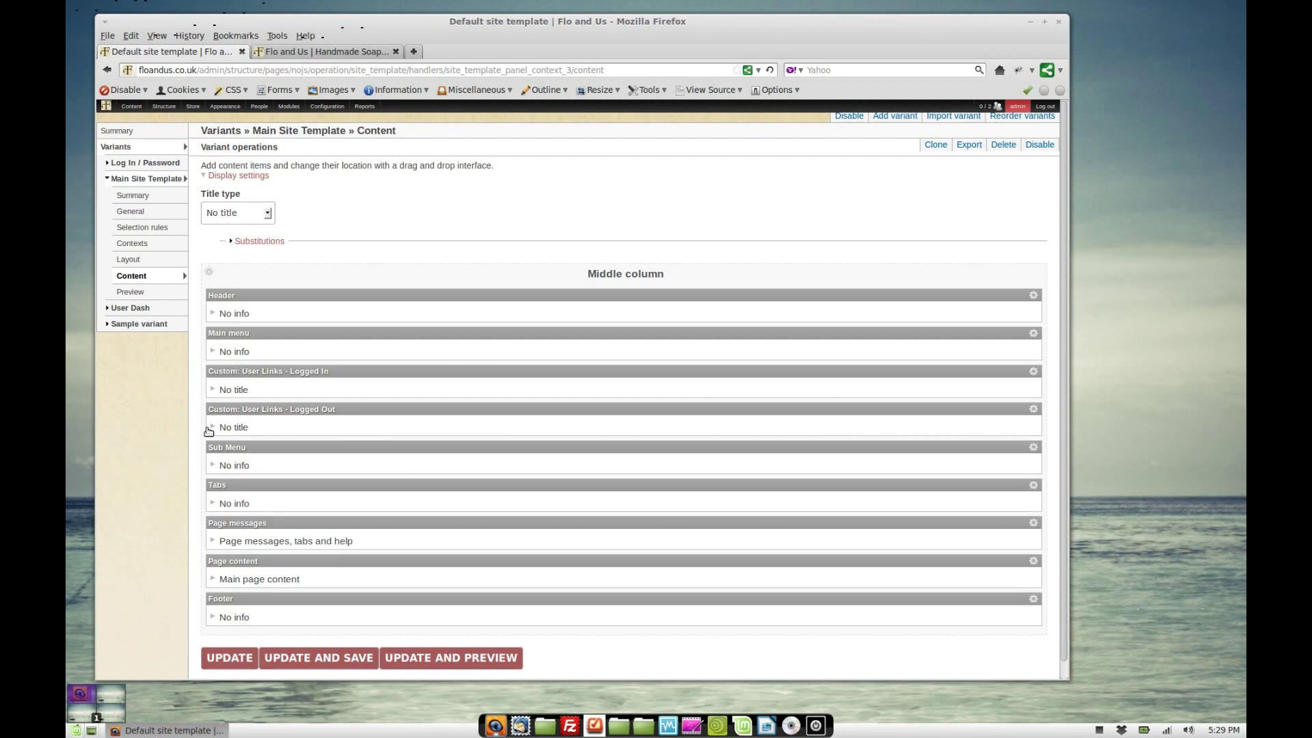
click(332, 50)
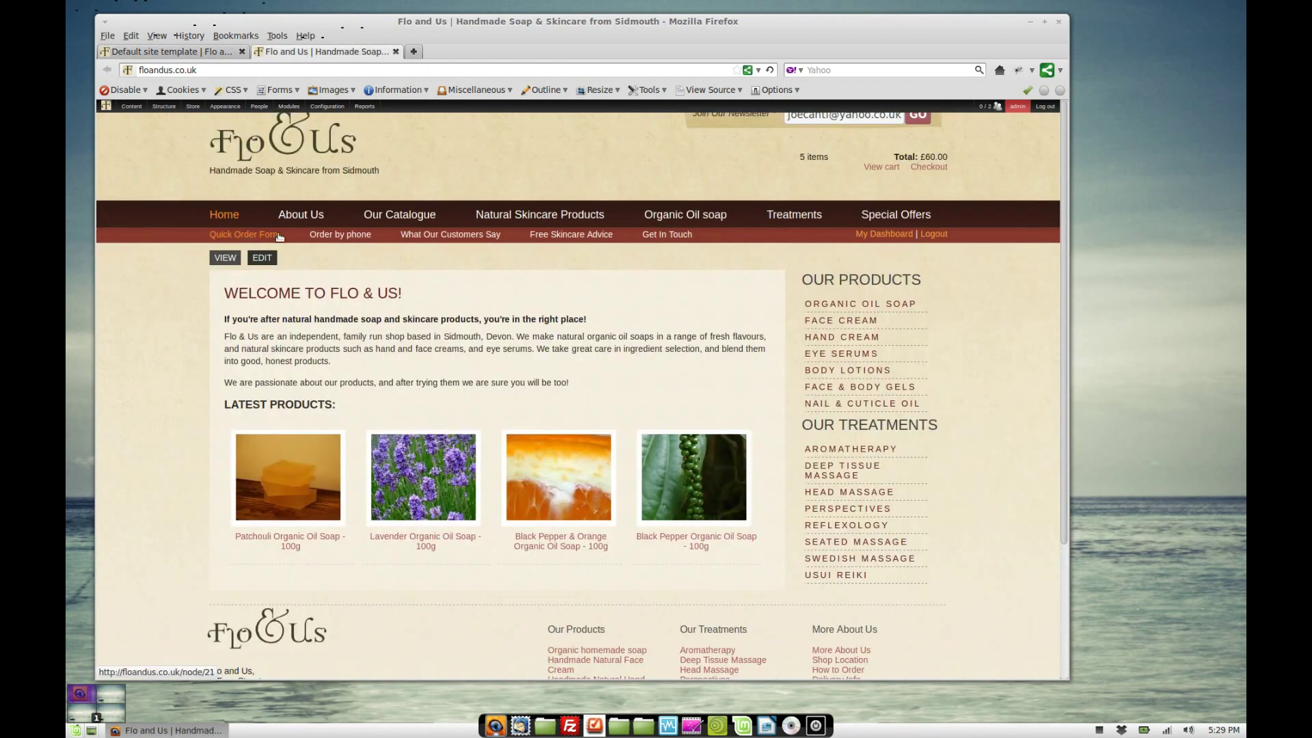
click(179, 51)
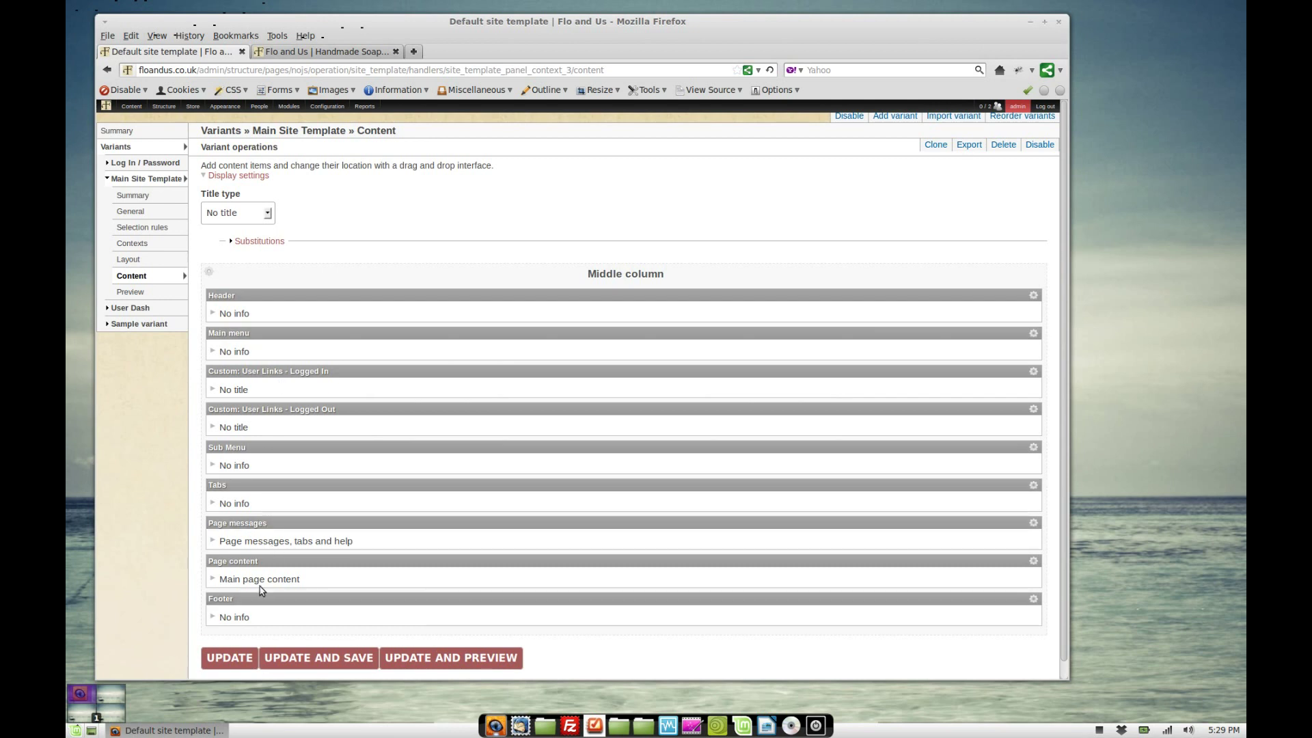
click(292, 53)
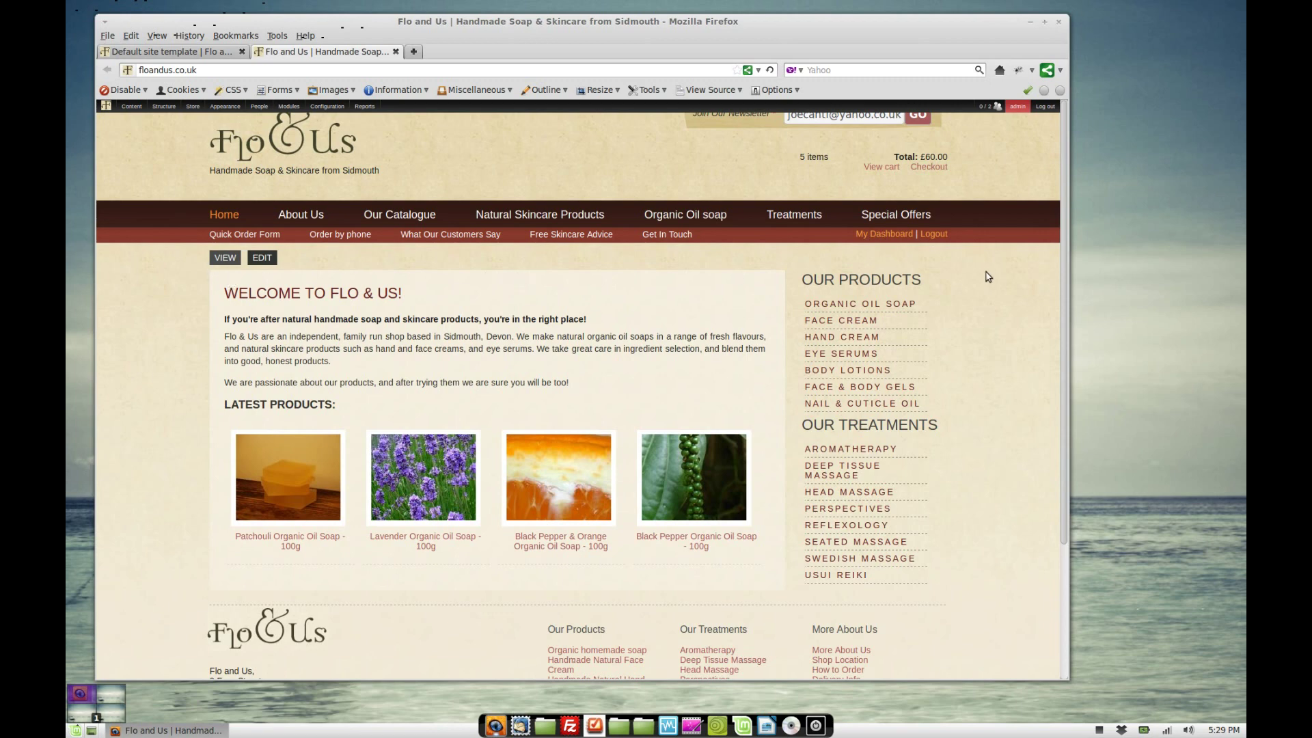
mouse_move(158, 104)
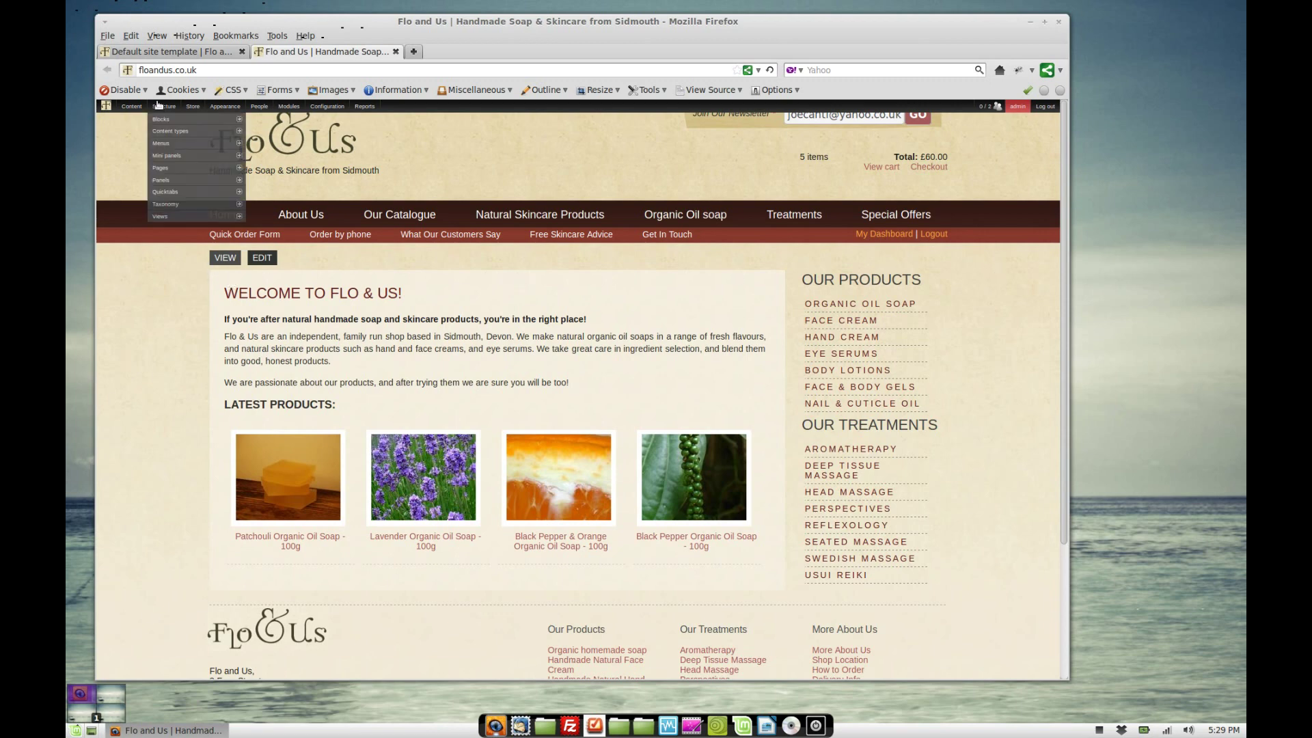
click(175, 48)
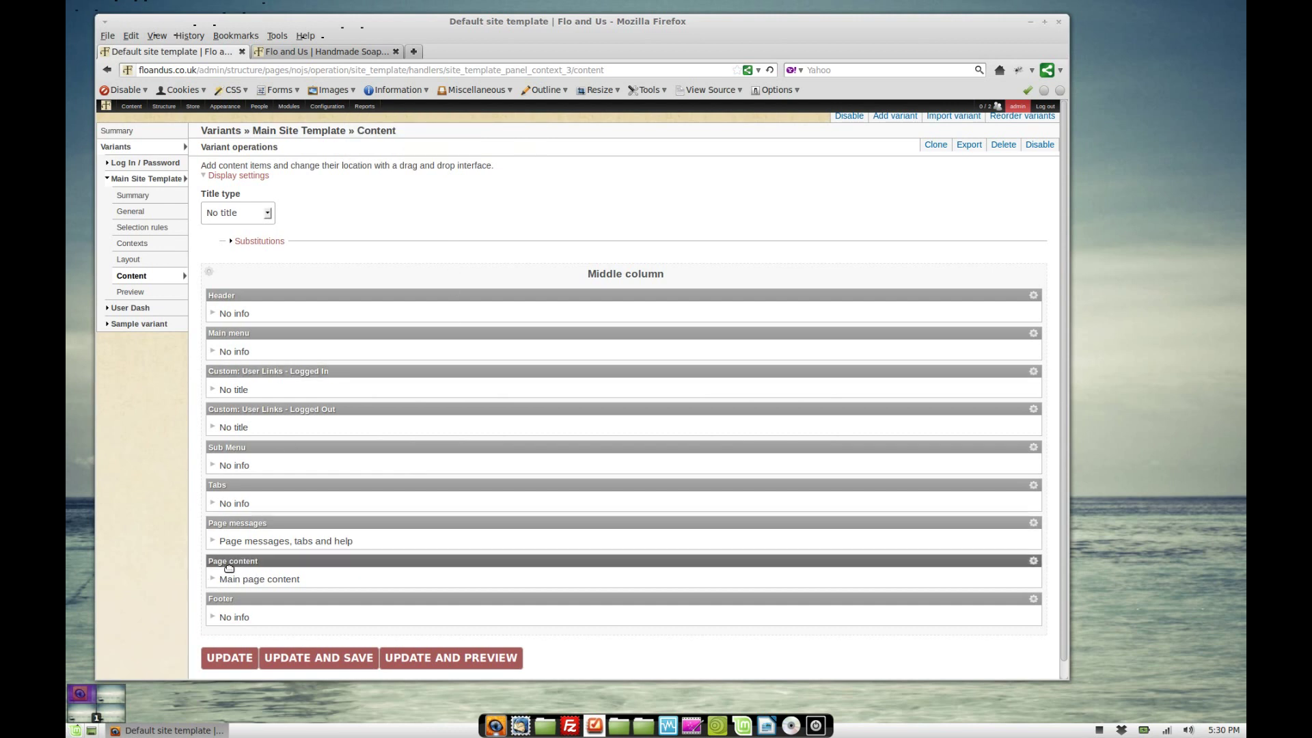
scroll(232, 522, down, 1)
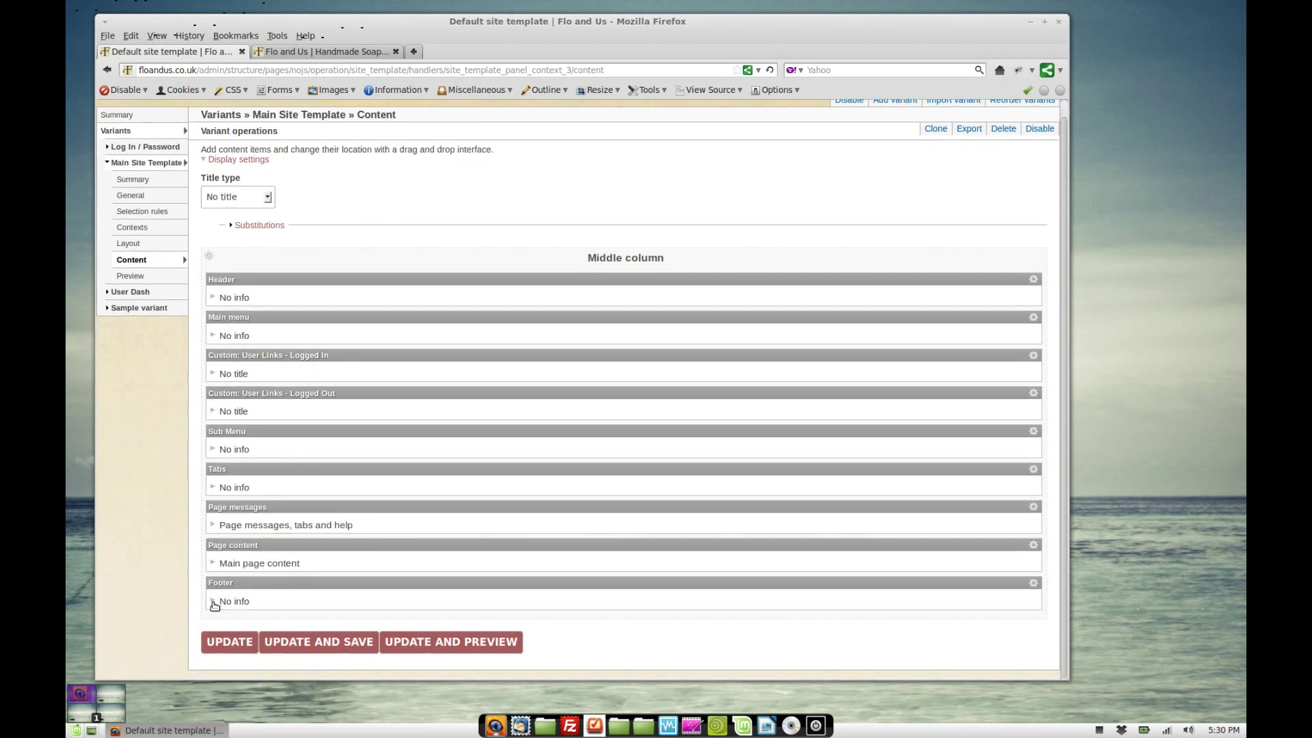
click(212, 602)
click(213, 602)
click(326, 52)
scroll(396, 614, down, 4)
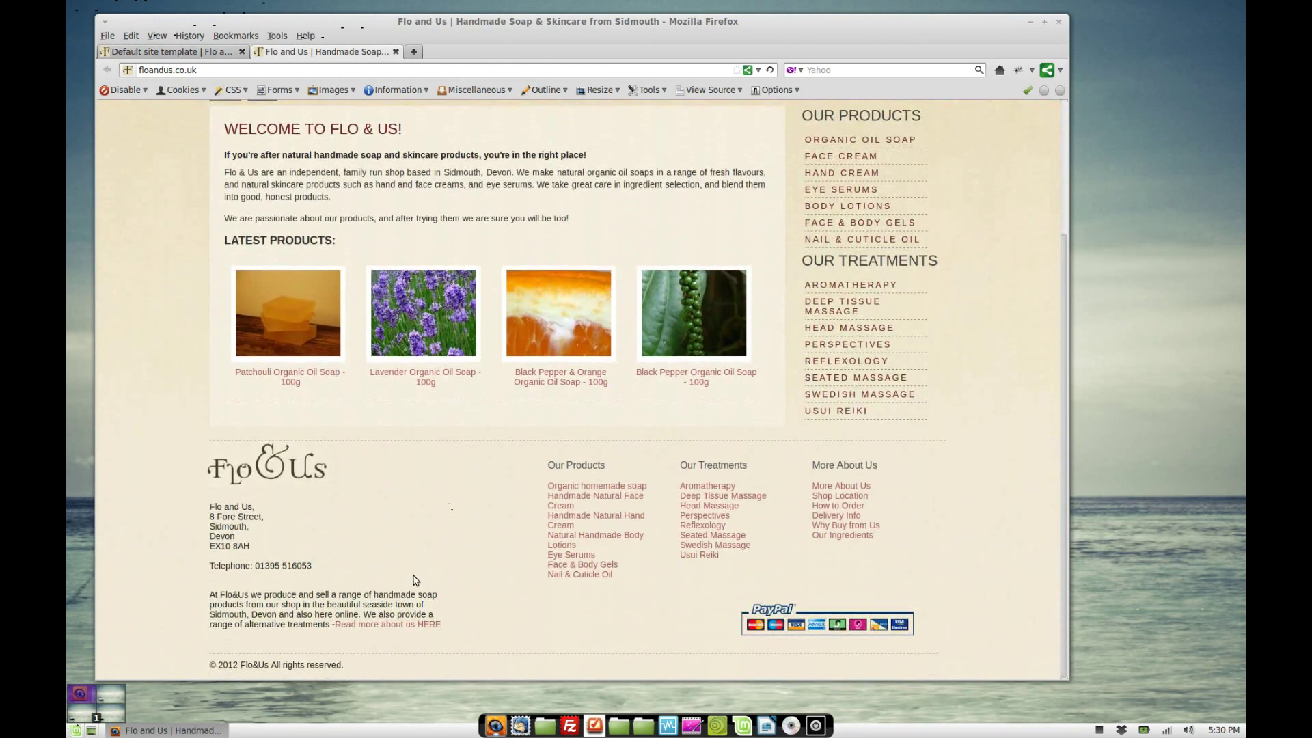
scroll(416, 580, up, 5)
click(192, 52)
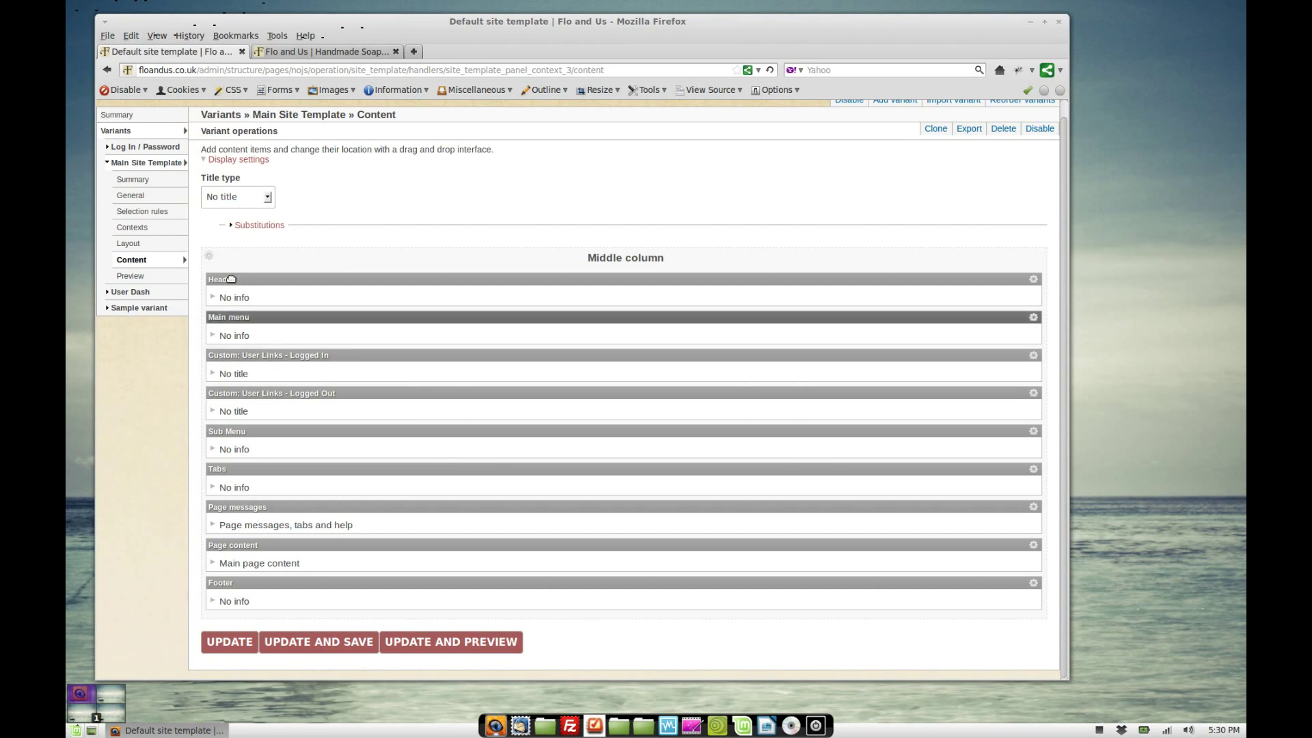
click(212, 257)
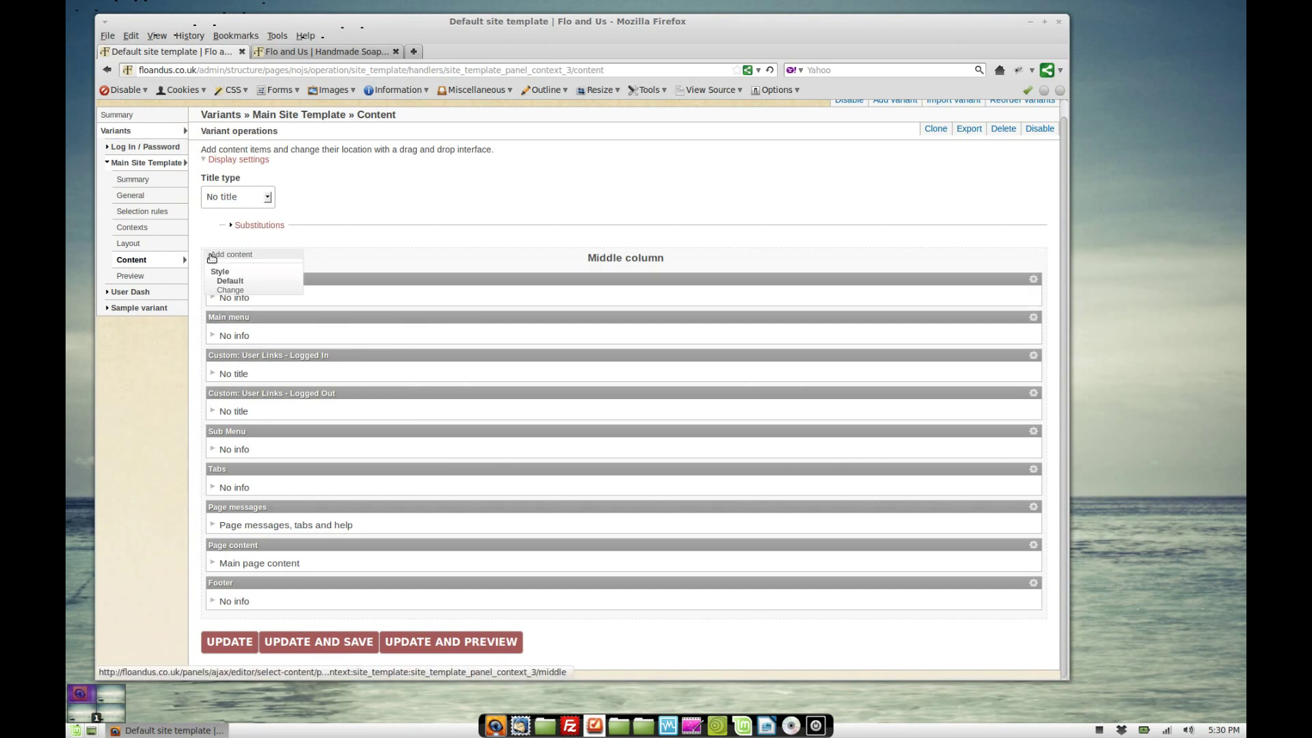
click(219, 266)
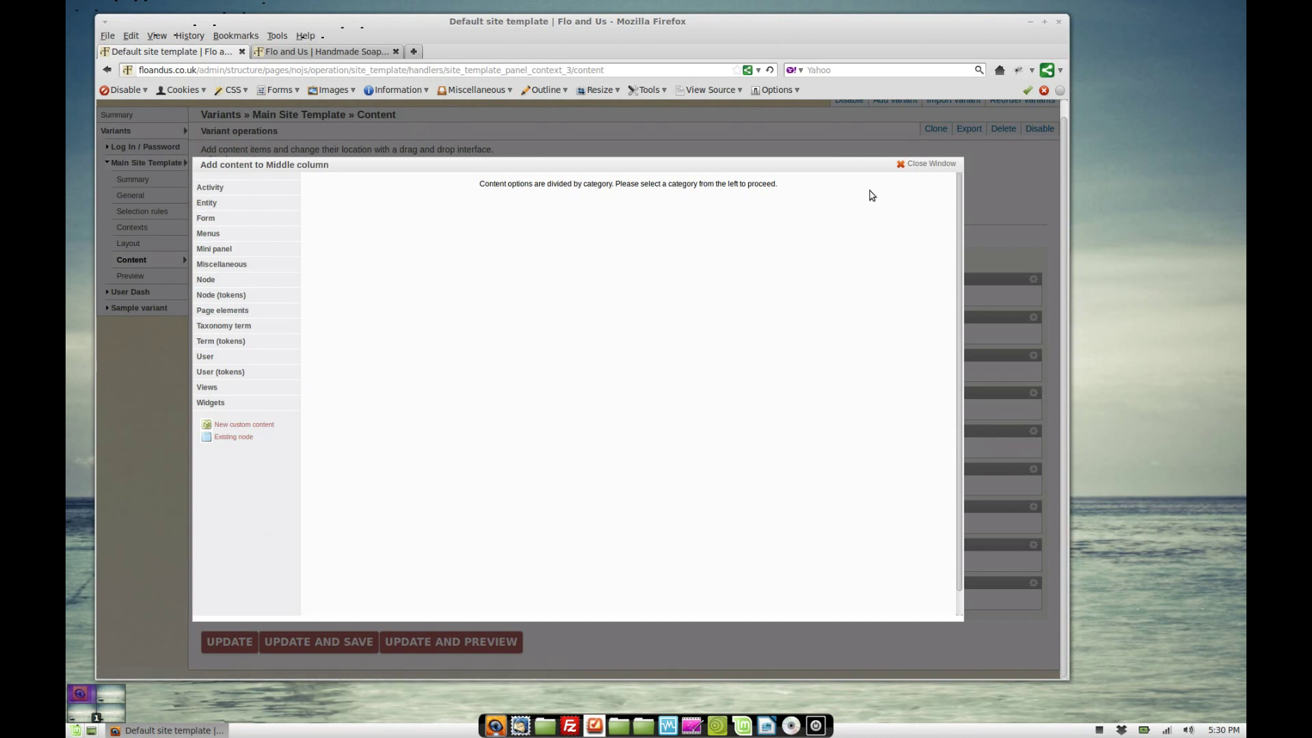
click(916, 165)
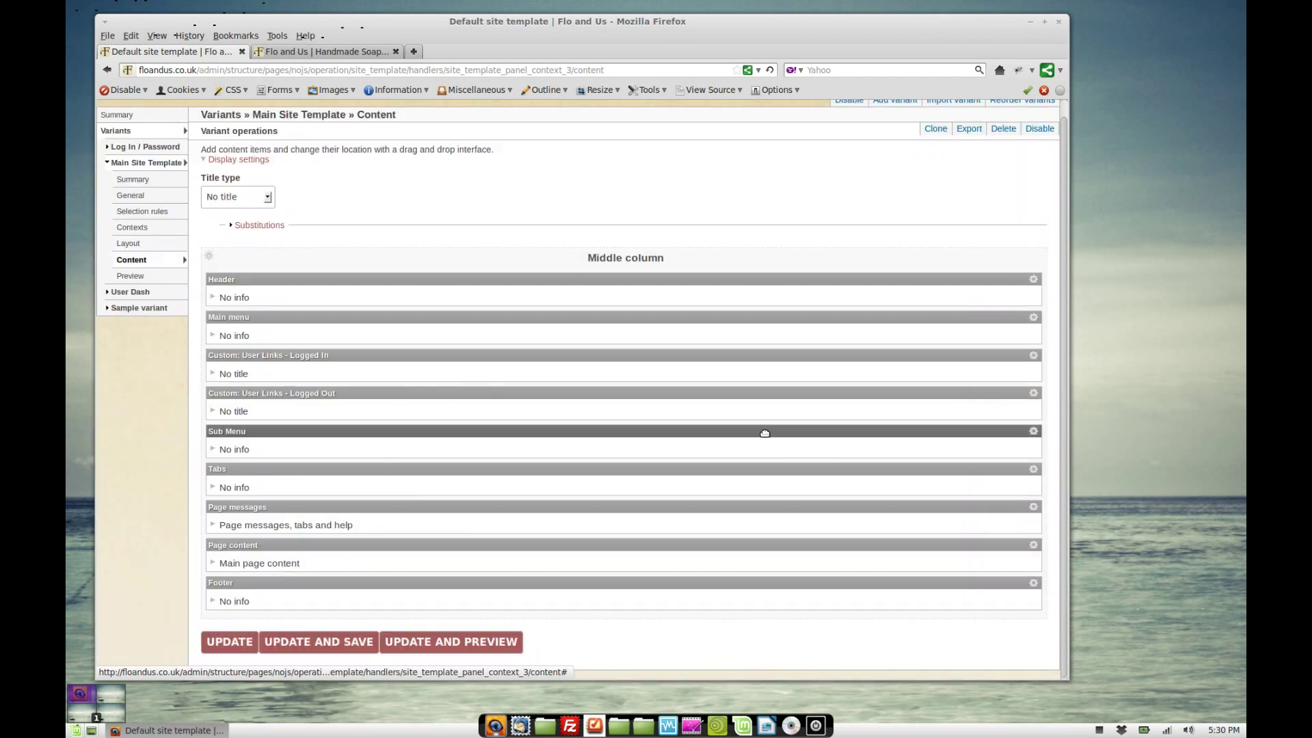
View the Header pane's CSS properties, confirming the ID panel-header, then close them
click(1034, 280)
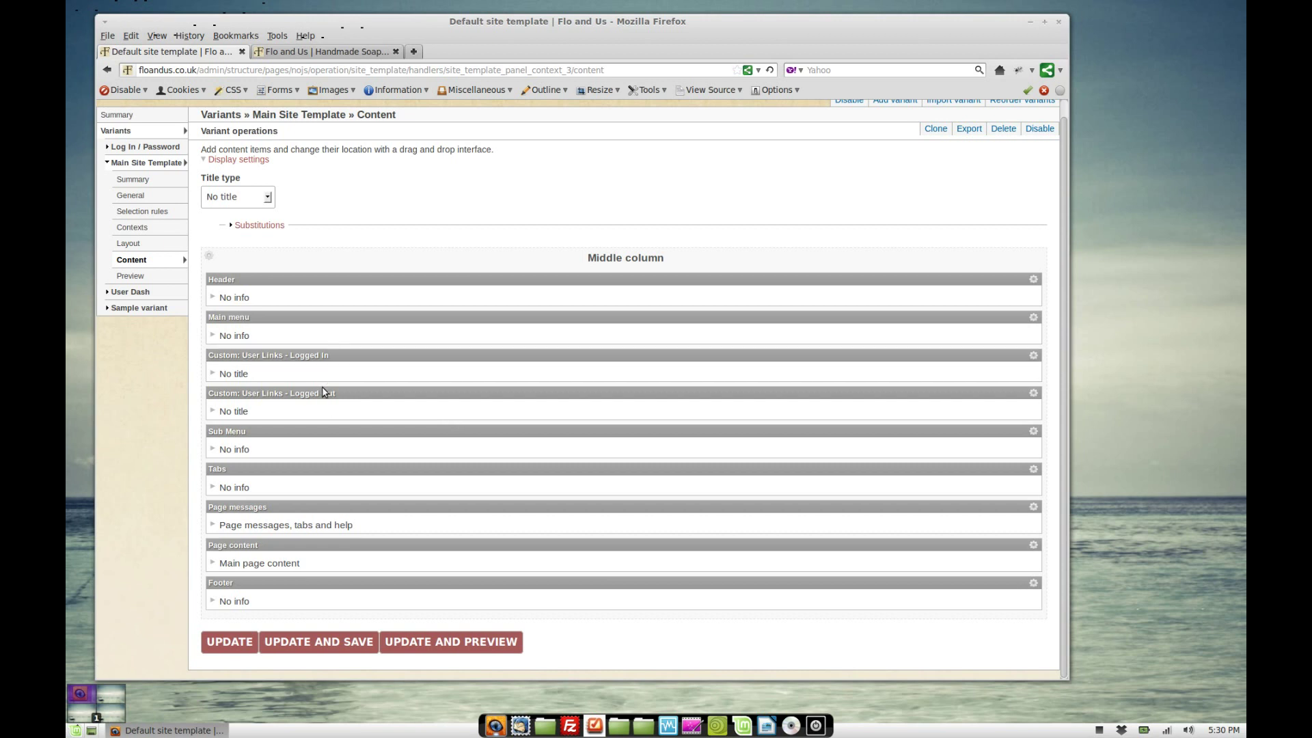
click(1035, 281)
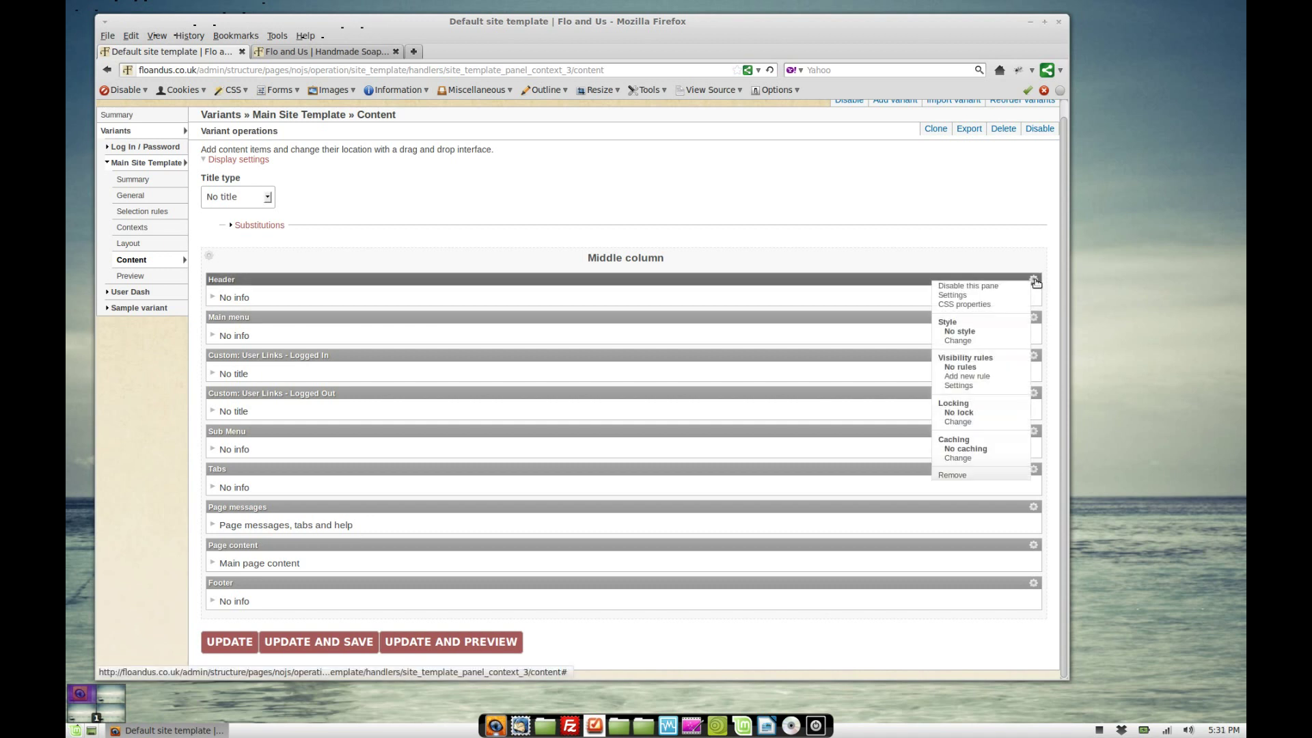
click(977, 306)
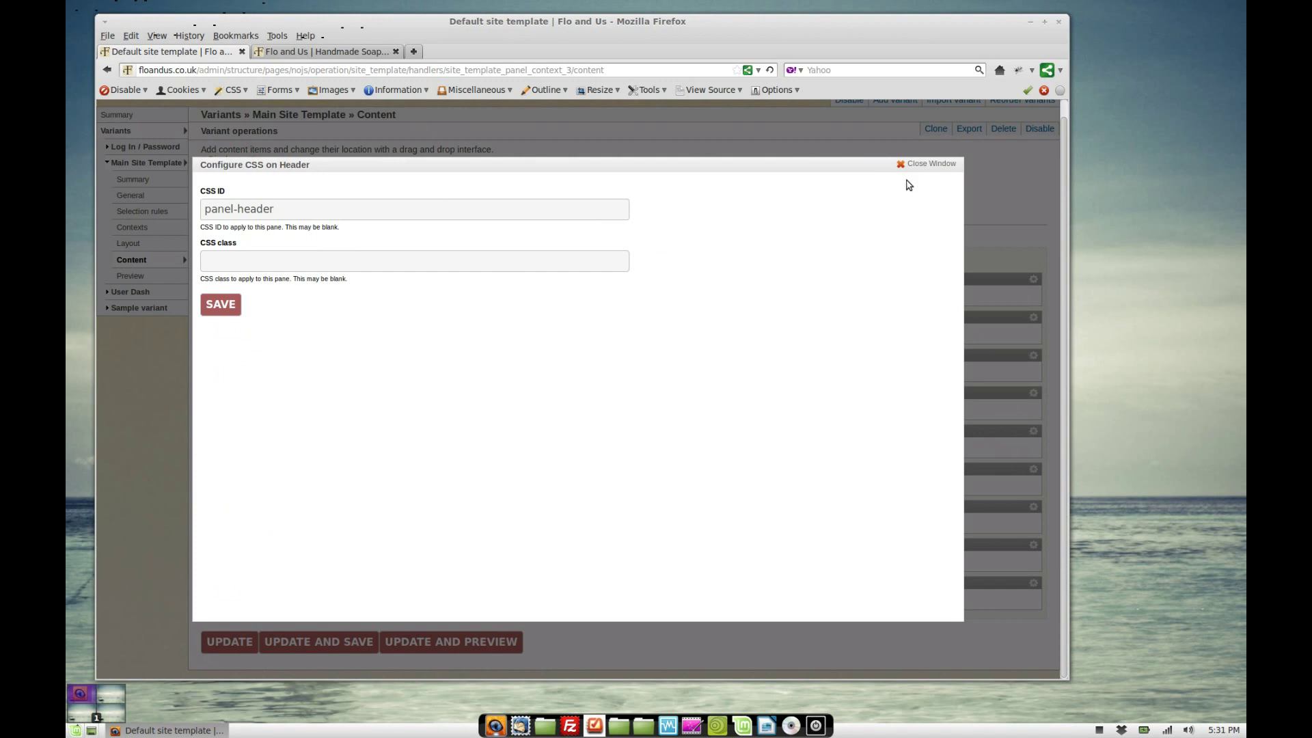
click(928, 165)
In Firebug on the shop homepage, enlarge the precision.css stylesheet view and search it for 'panel-header'
click(344, 53)
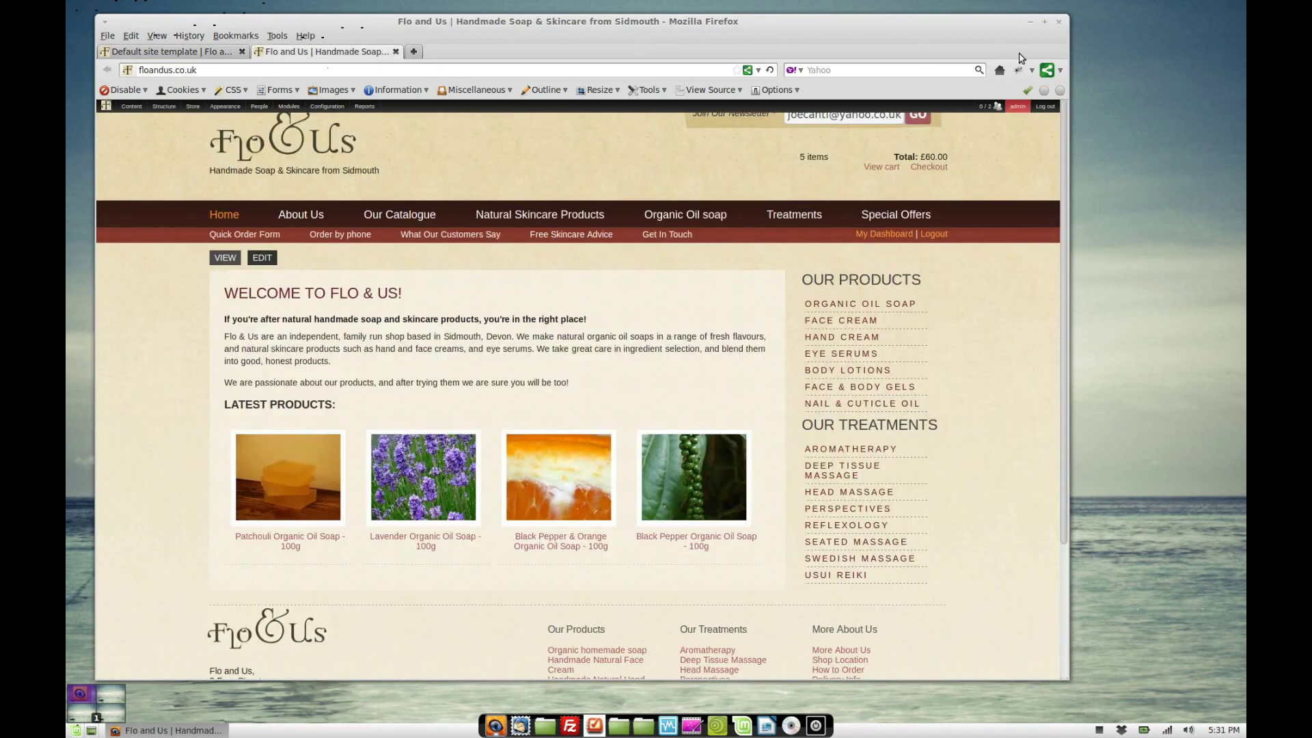
click(1018, 69)
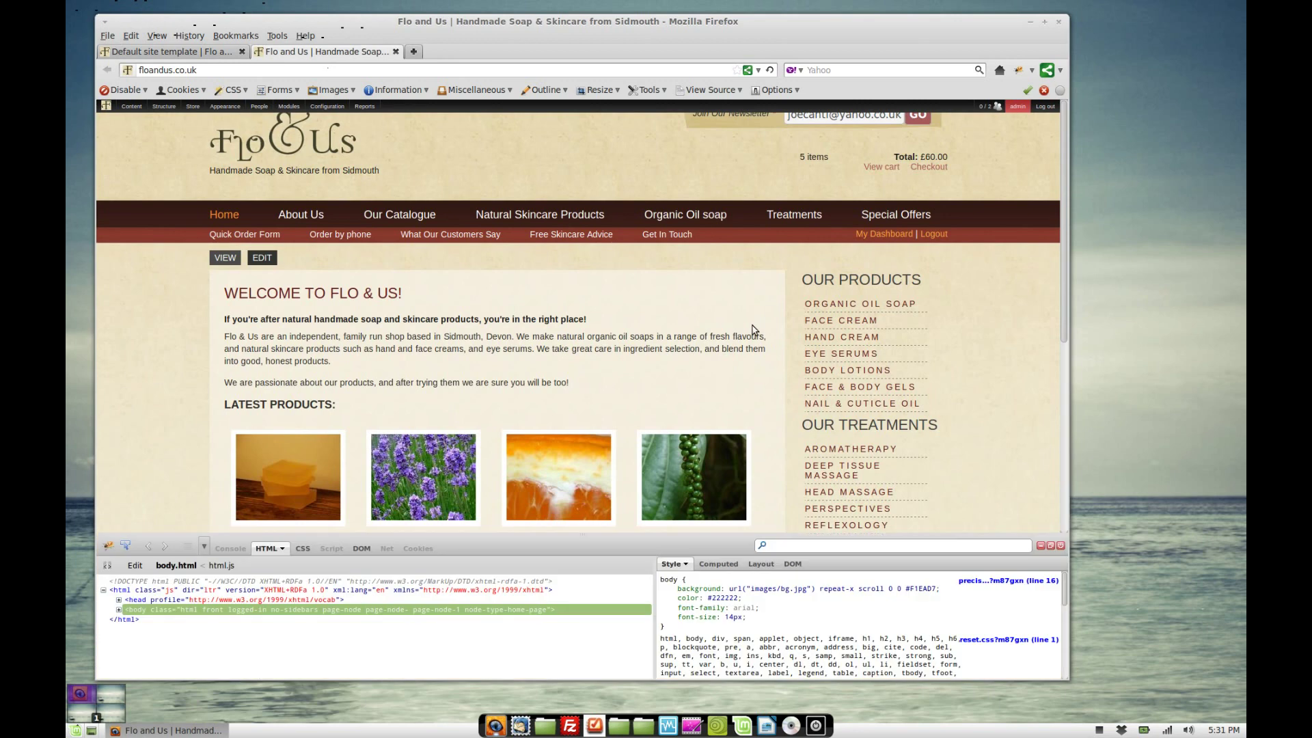
click(977, 581)
drag(579, 535, 623, 212)
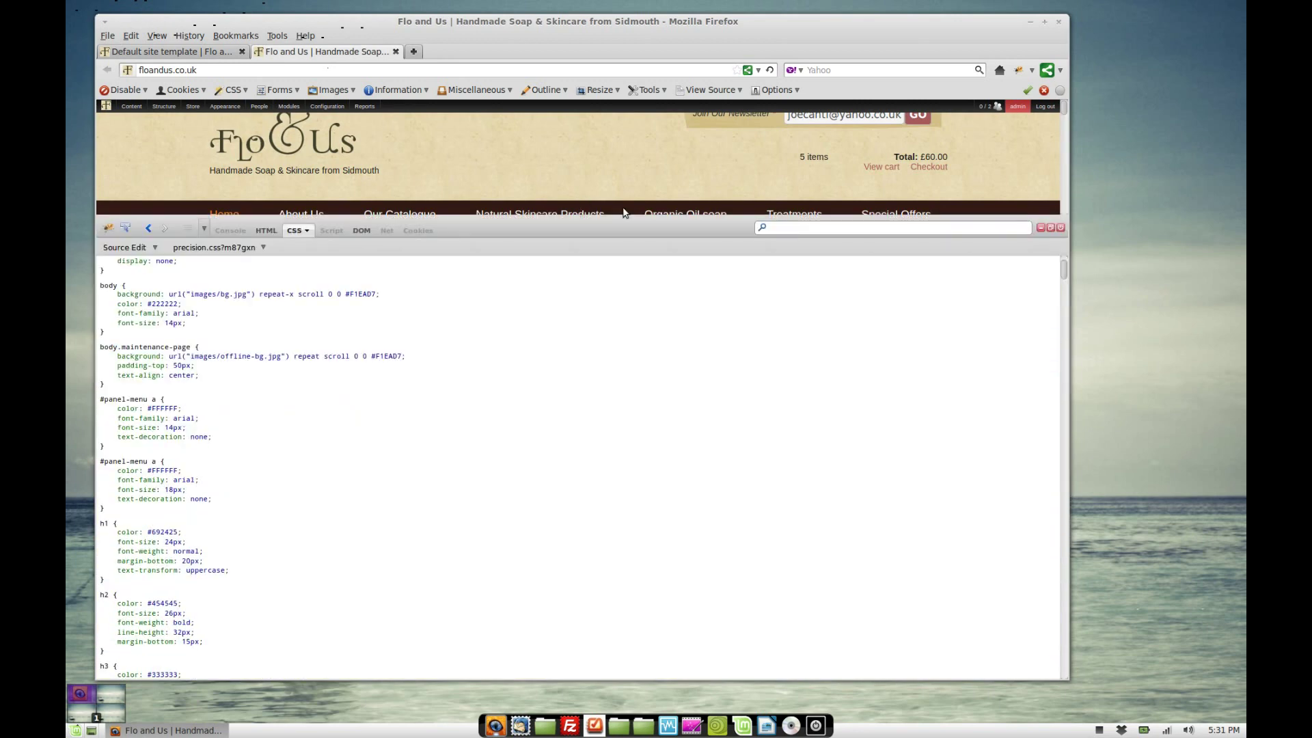
click(827, 229)
text(panel)
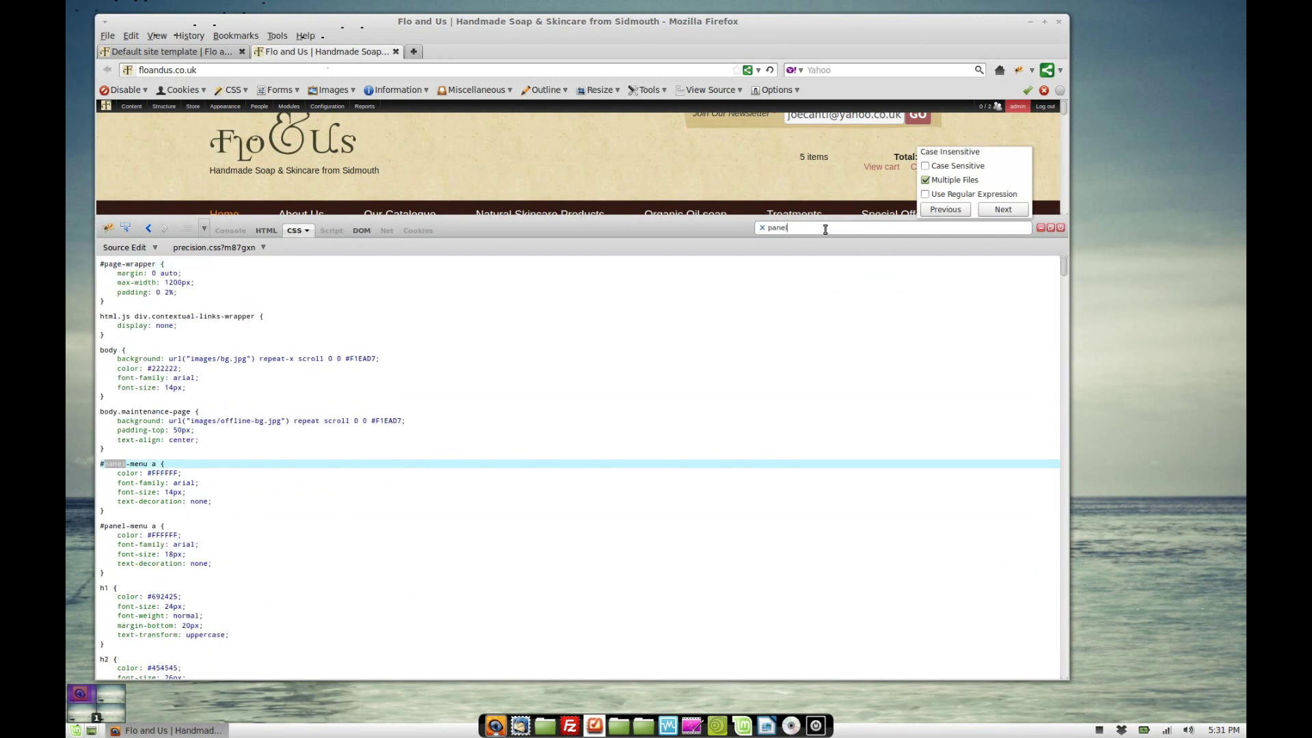
text(-header)
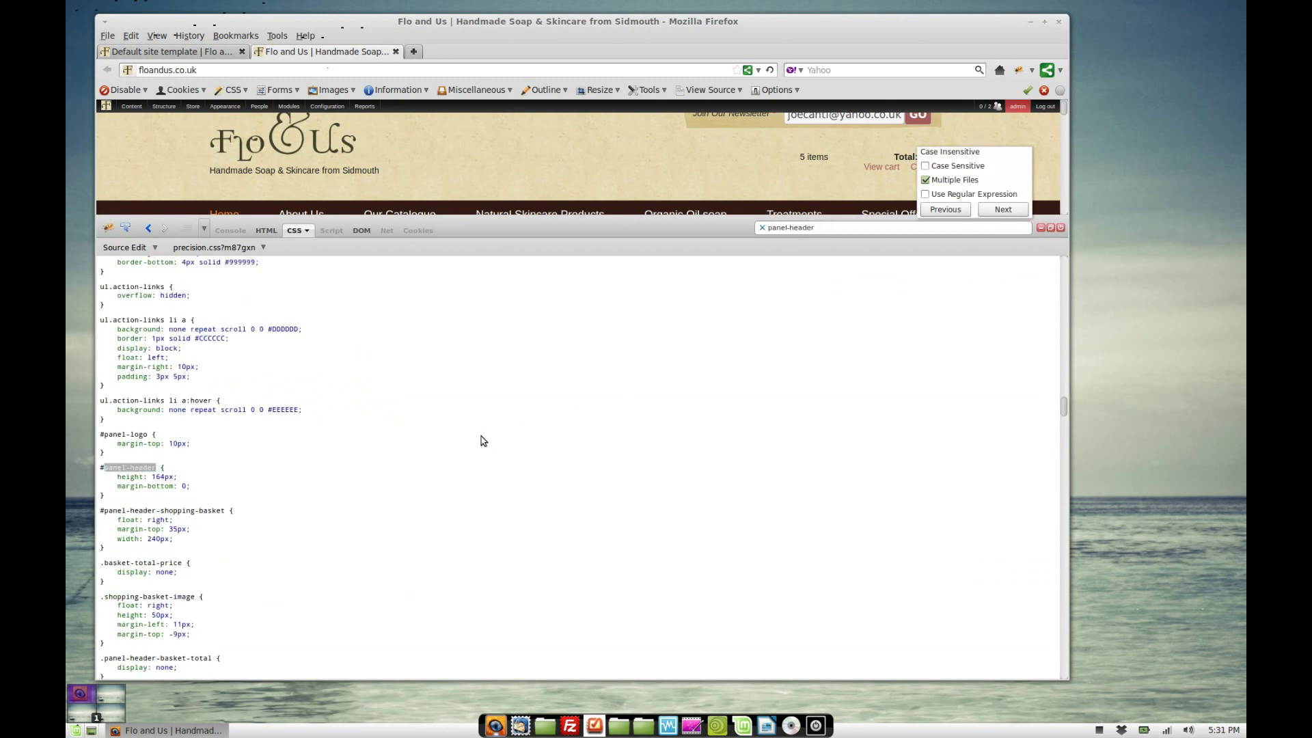
text(+)
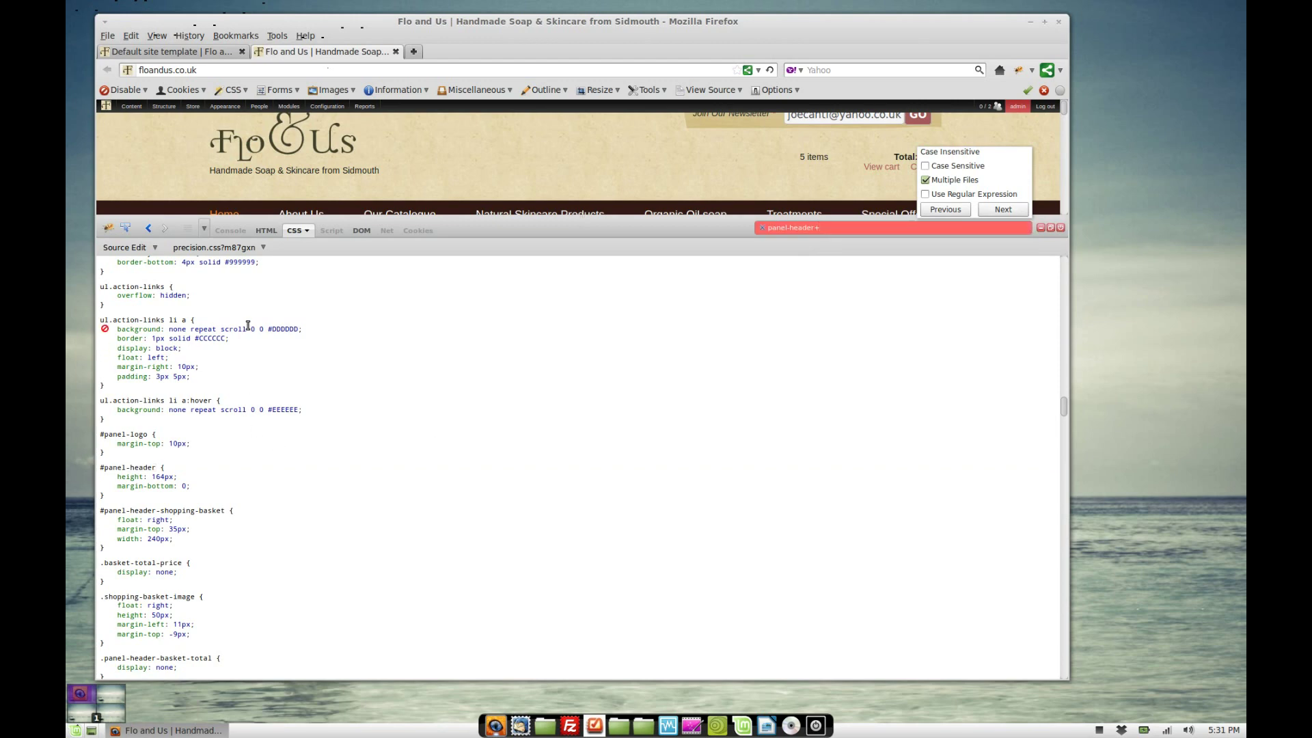